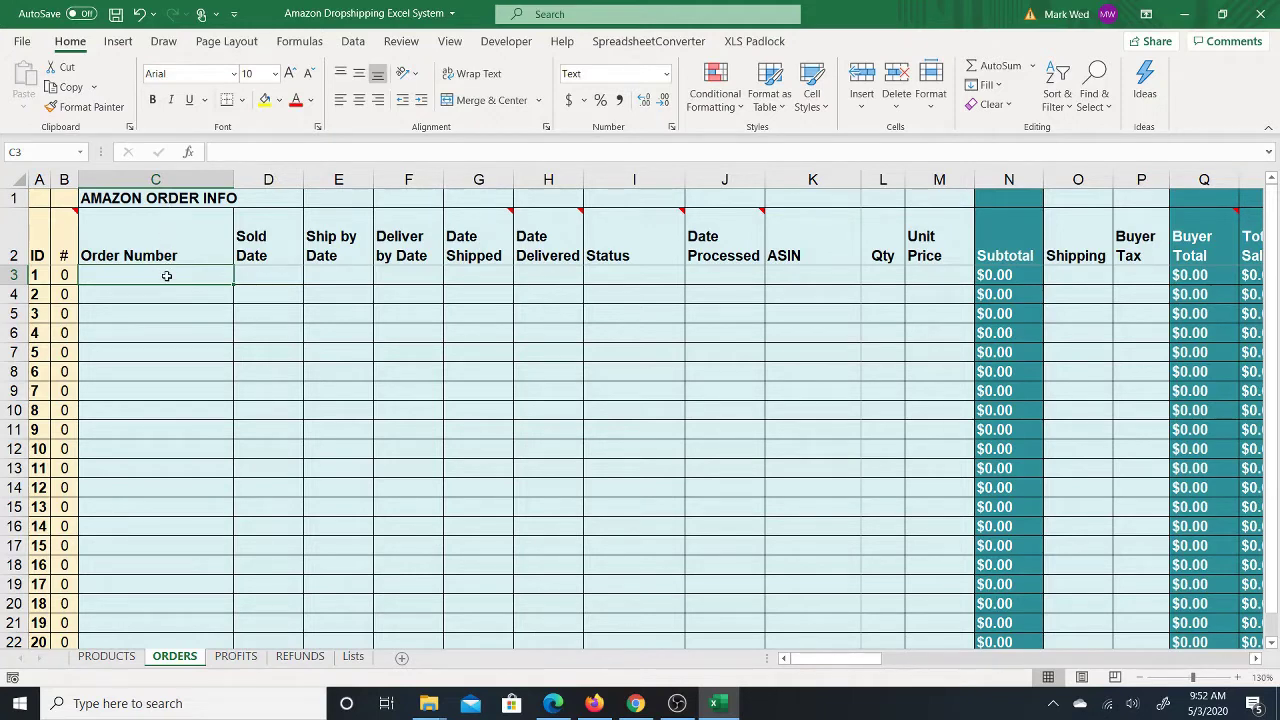
Step: Enter the first order's order number in C3 so the row's # counter reads 1
text(123)
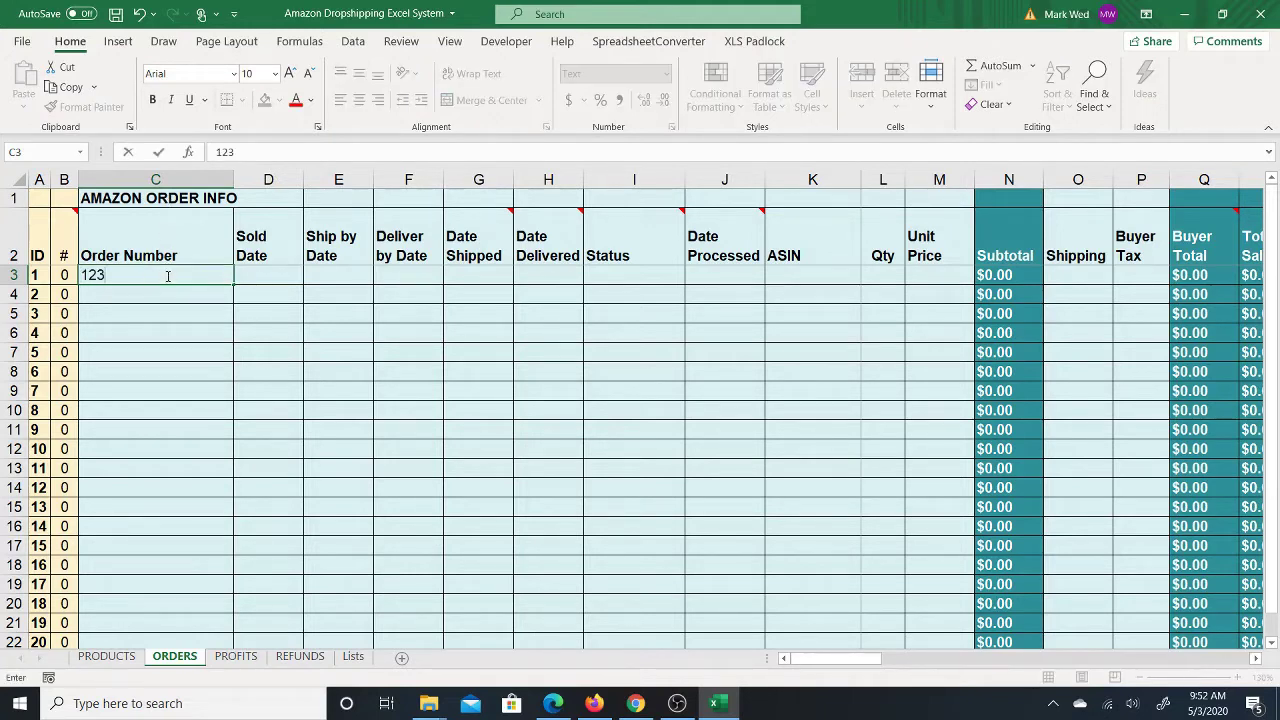
text(-1234567-123)
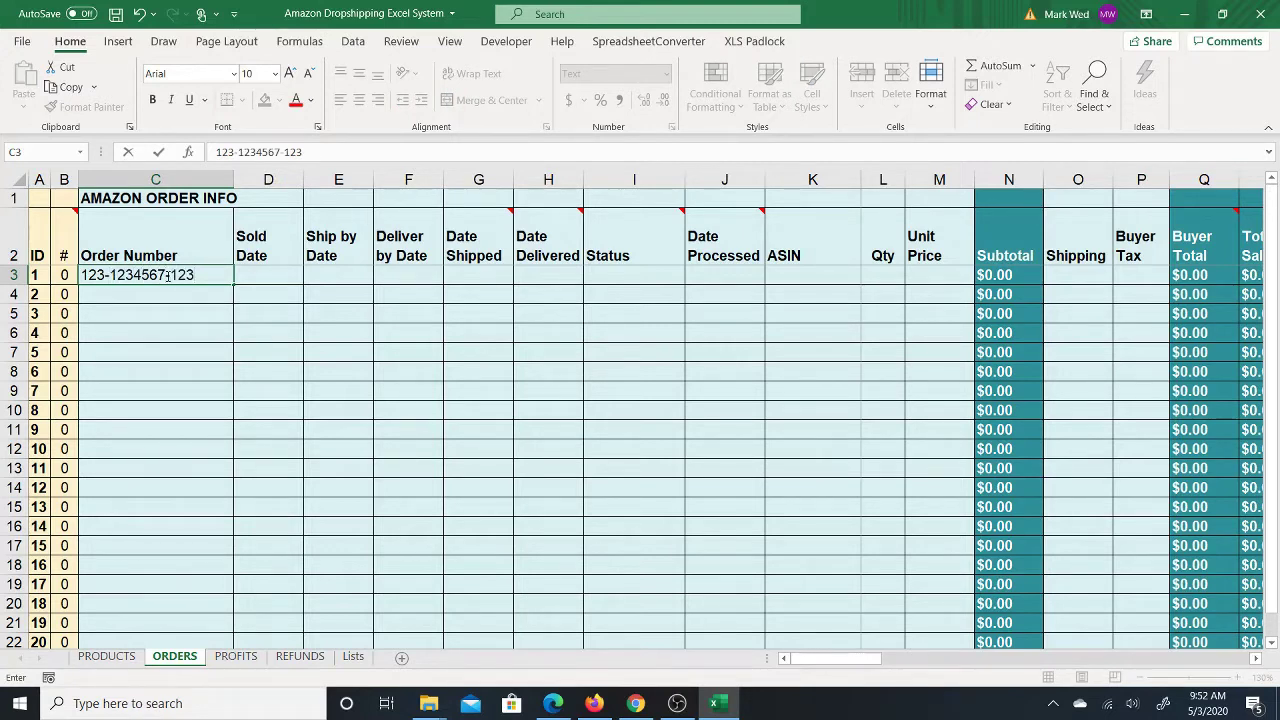
text(4567)
key(ctrl+Return)
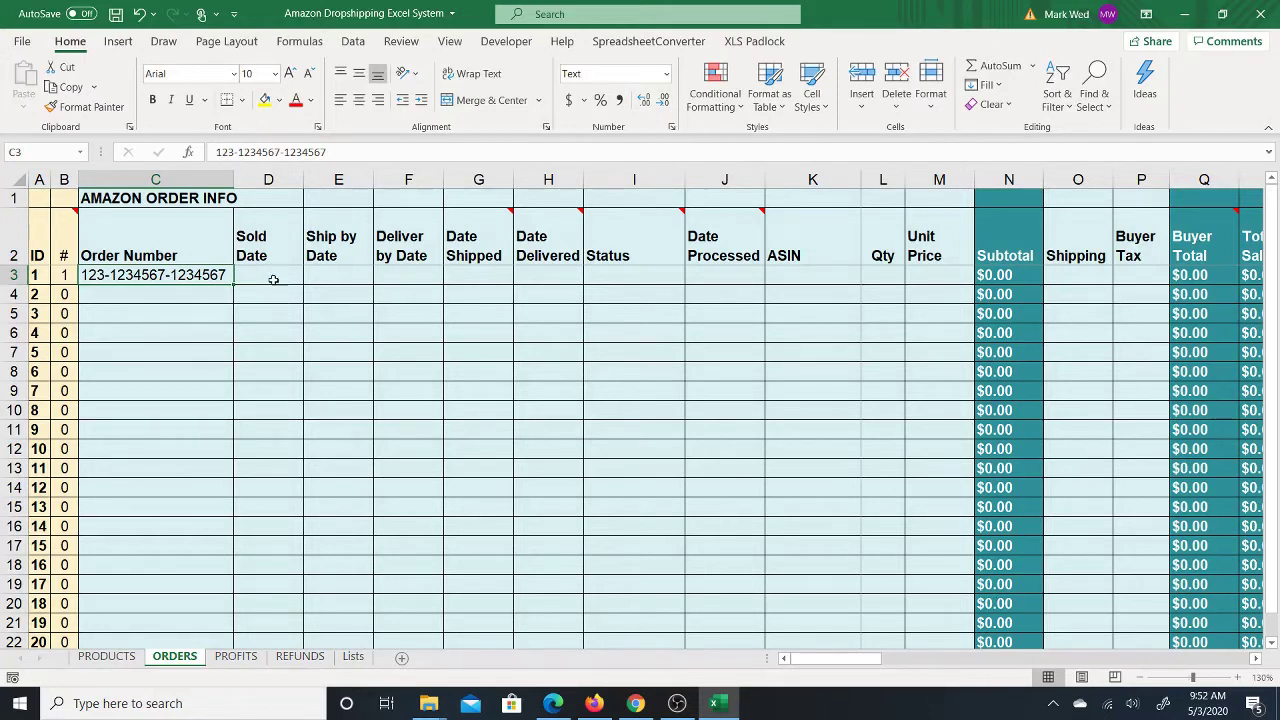
Step: Enter 5/3 as the first order's Sold Date in D3, then review the date cells E3–G3
click(284, 272)
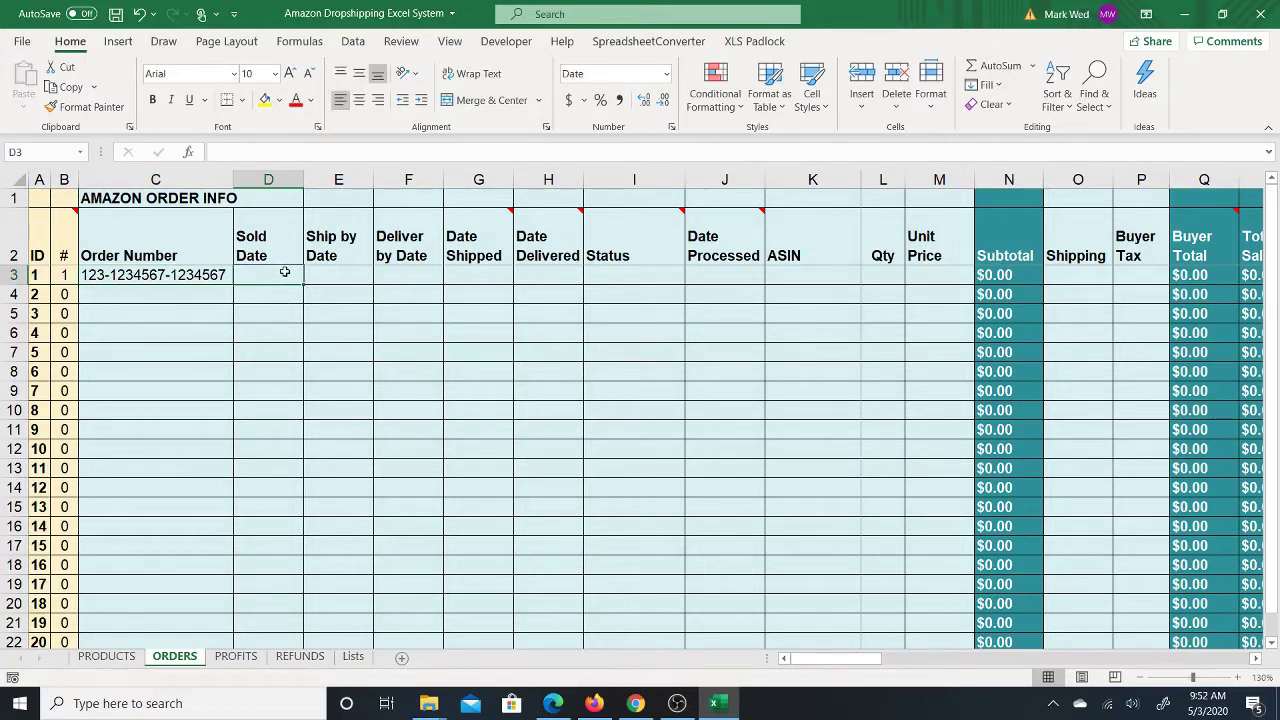
text(5/3)
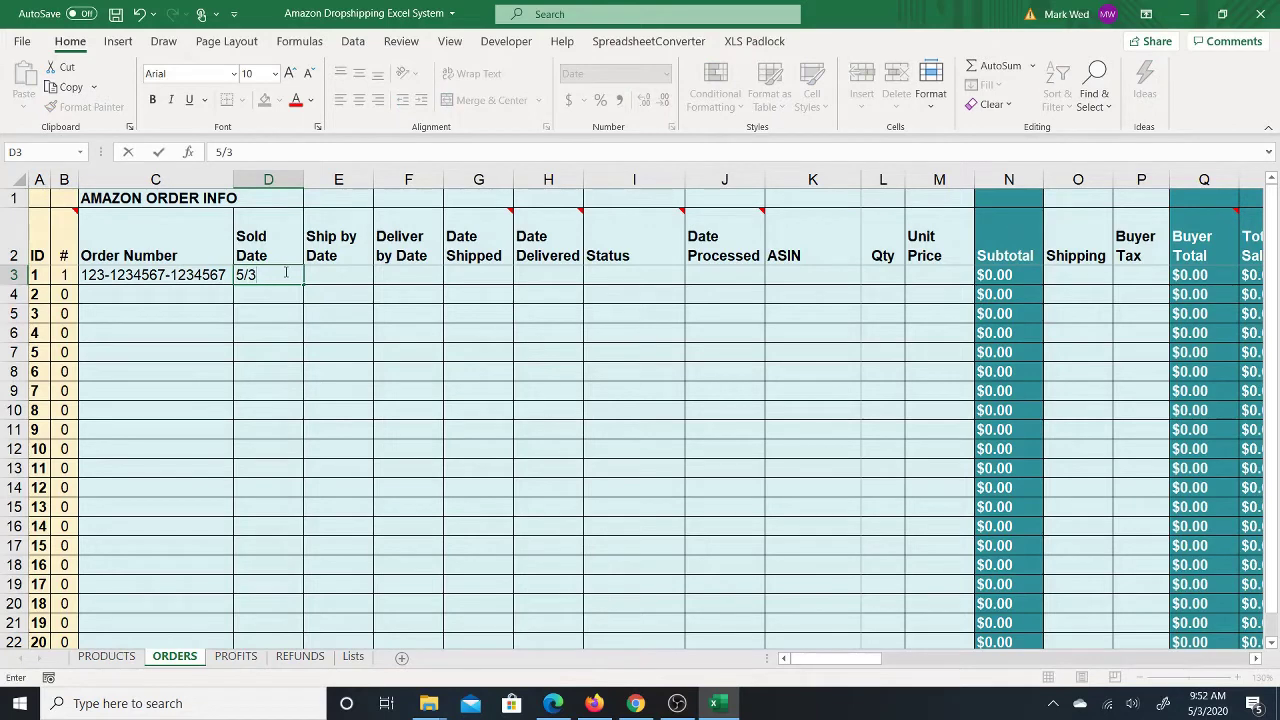
key(Tab)
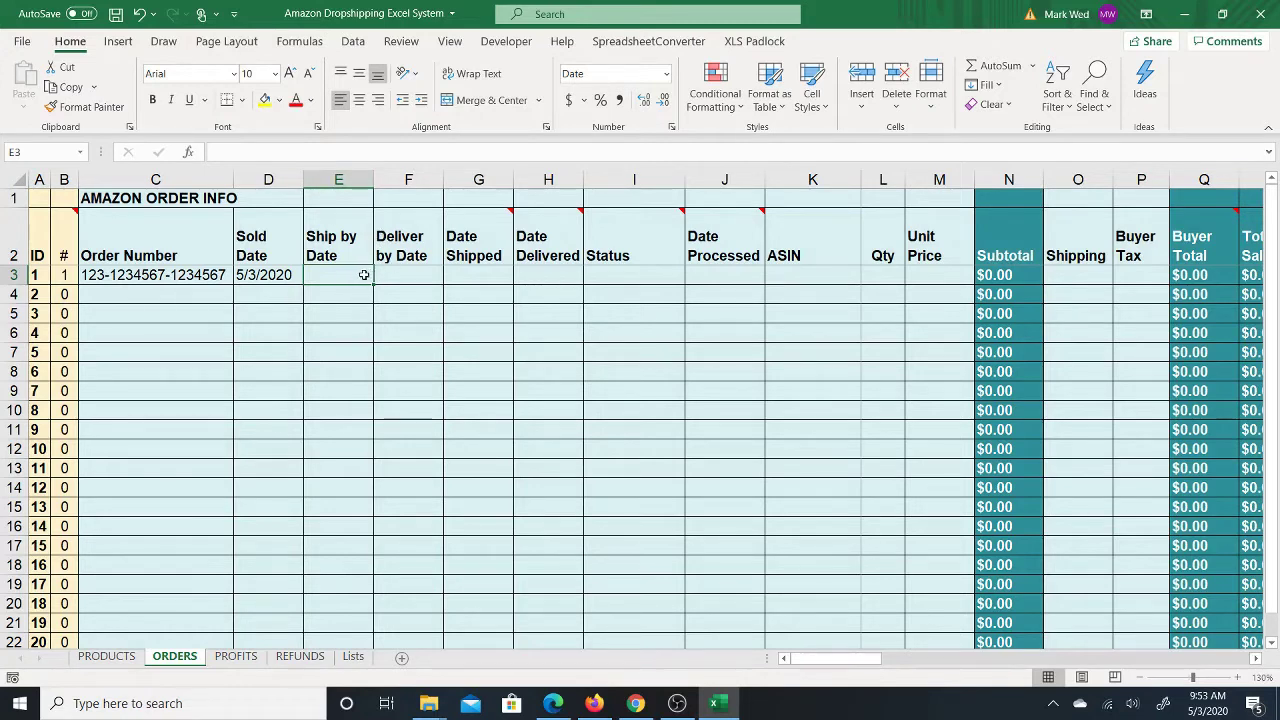
click(412, 276)
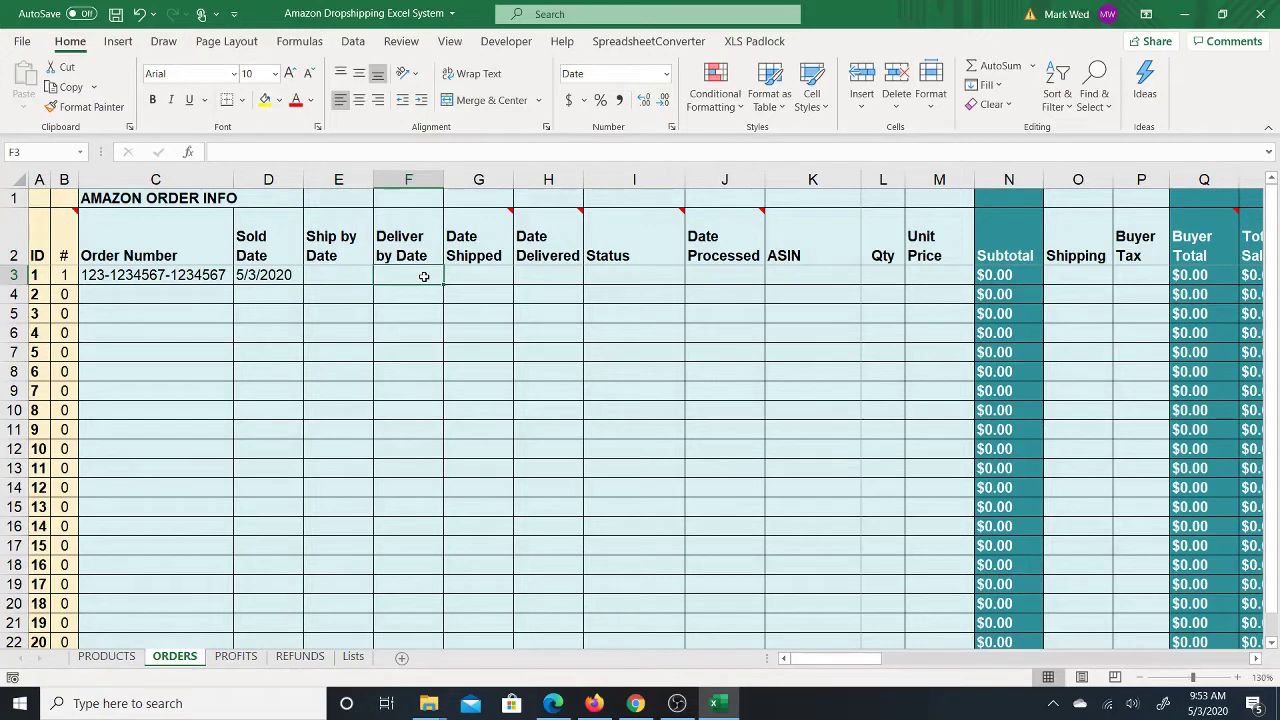
drag(360, 277, 388, 278)
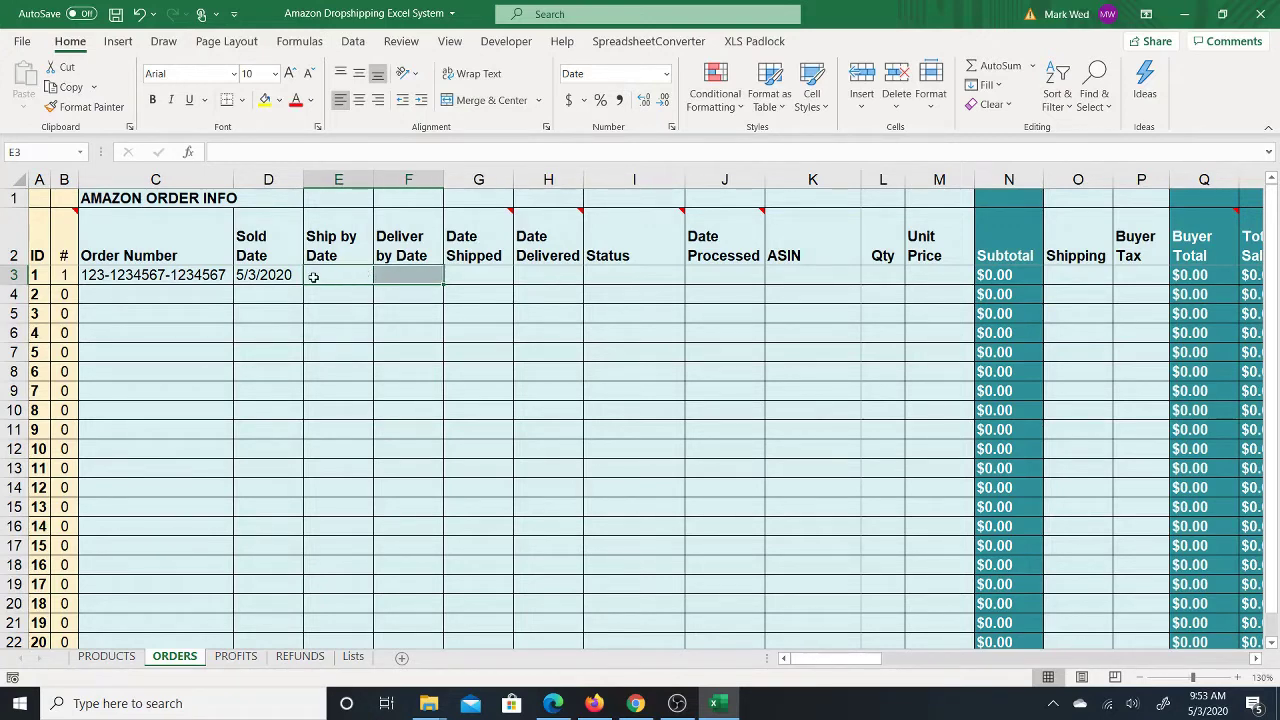
click(332, 275)
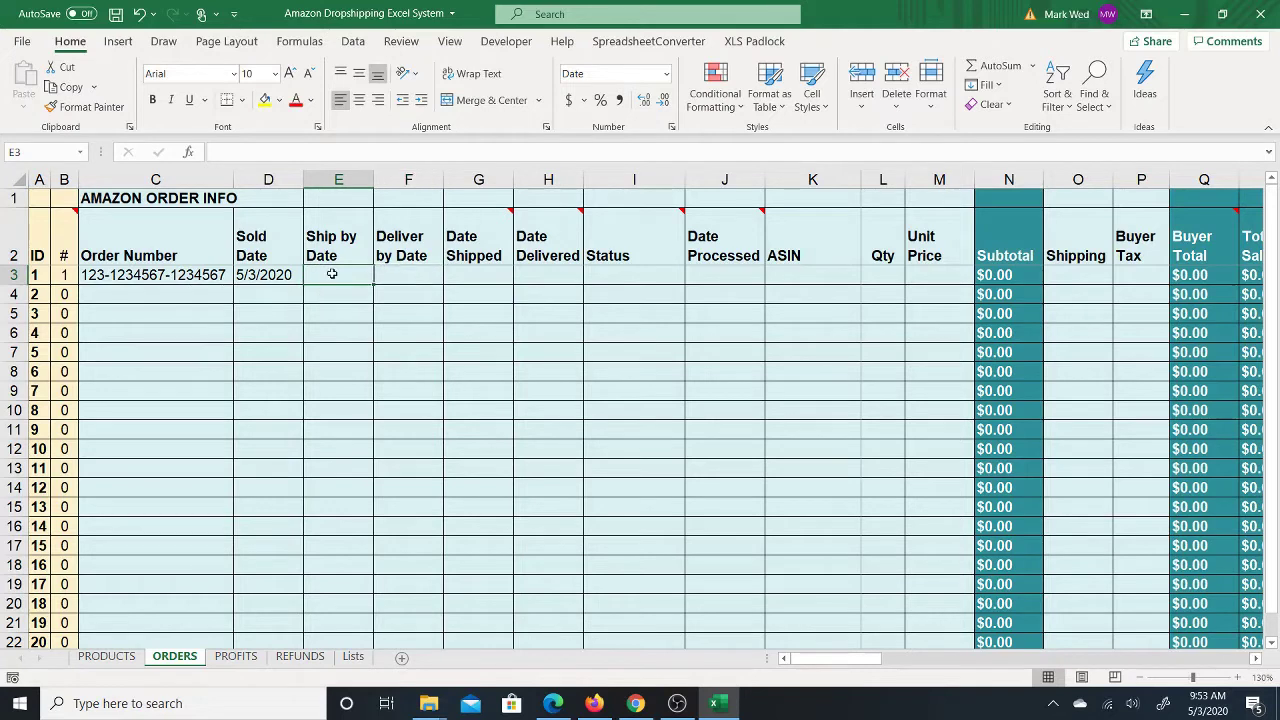
click(398, 273)
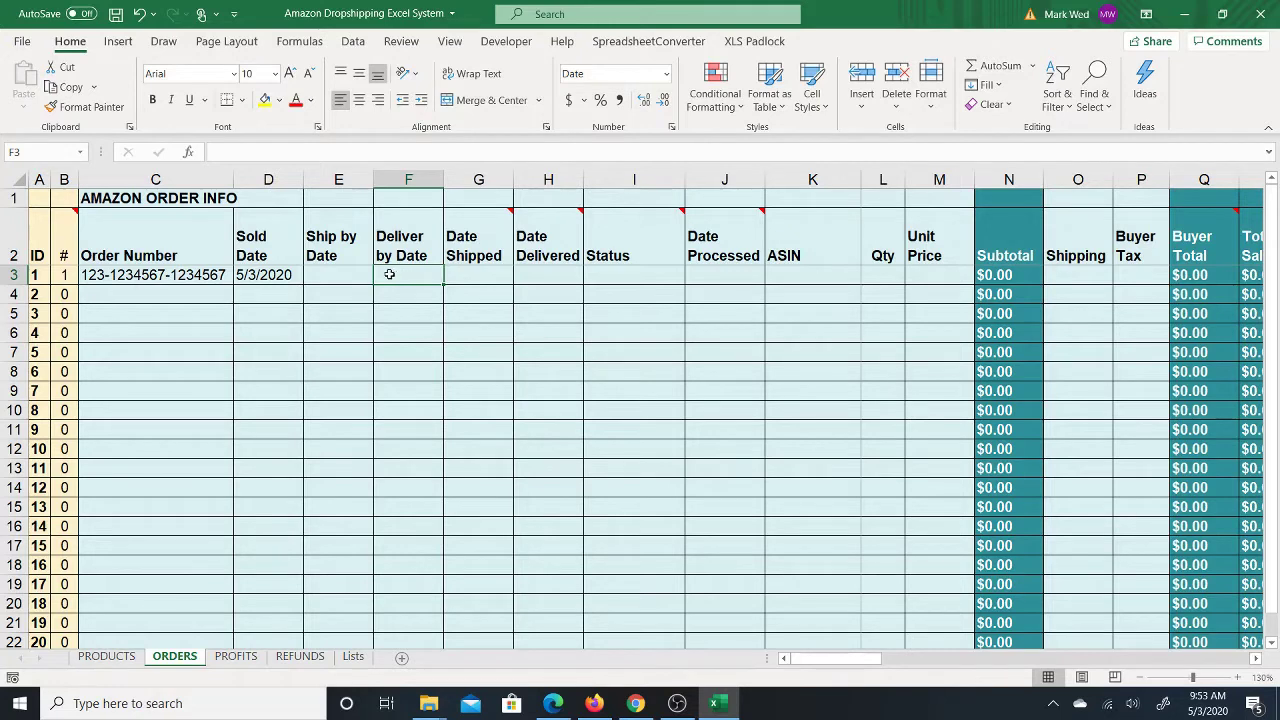
click(479, 273)
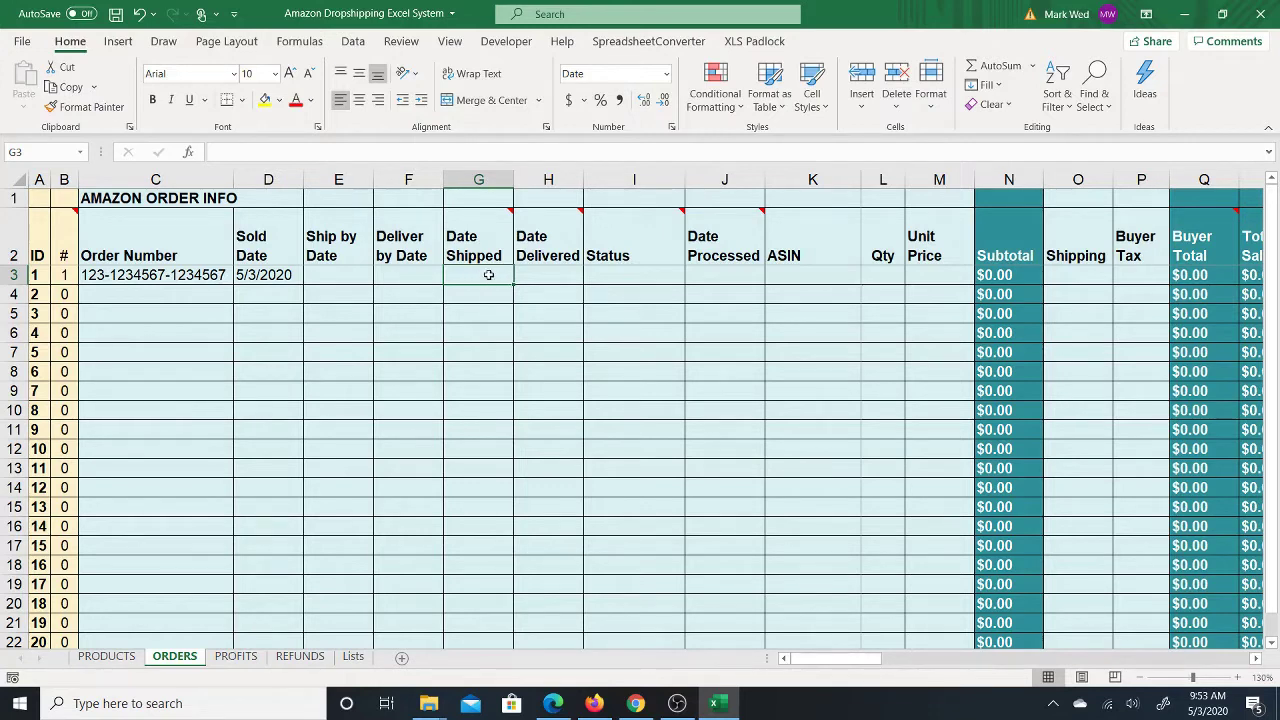
Step: Enter a Ship by Date of 5/5/2020 in E3, correcting the mistyped day
click(348, 279)
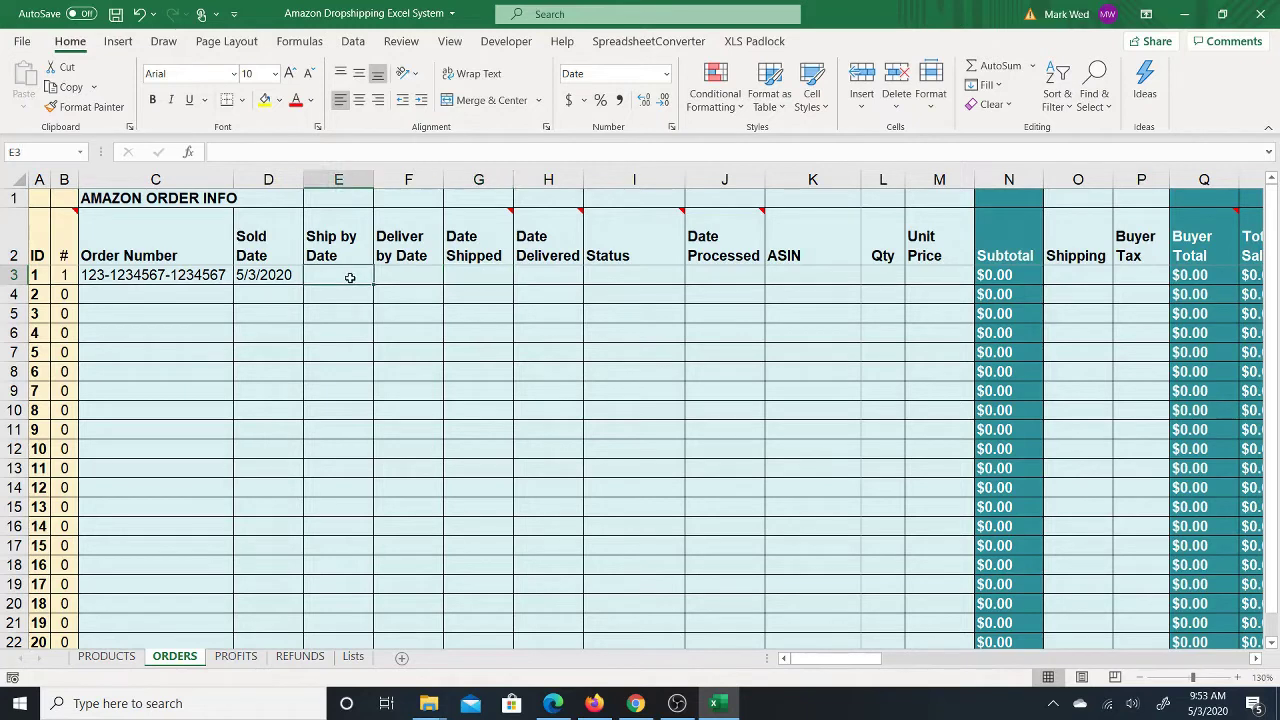
click(460, 279)
click(358, 280)
text(5/1)
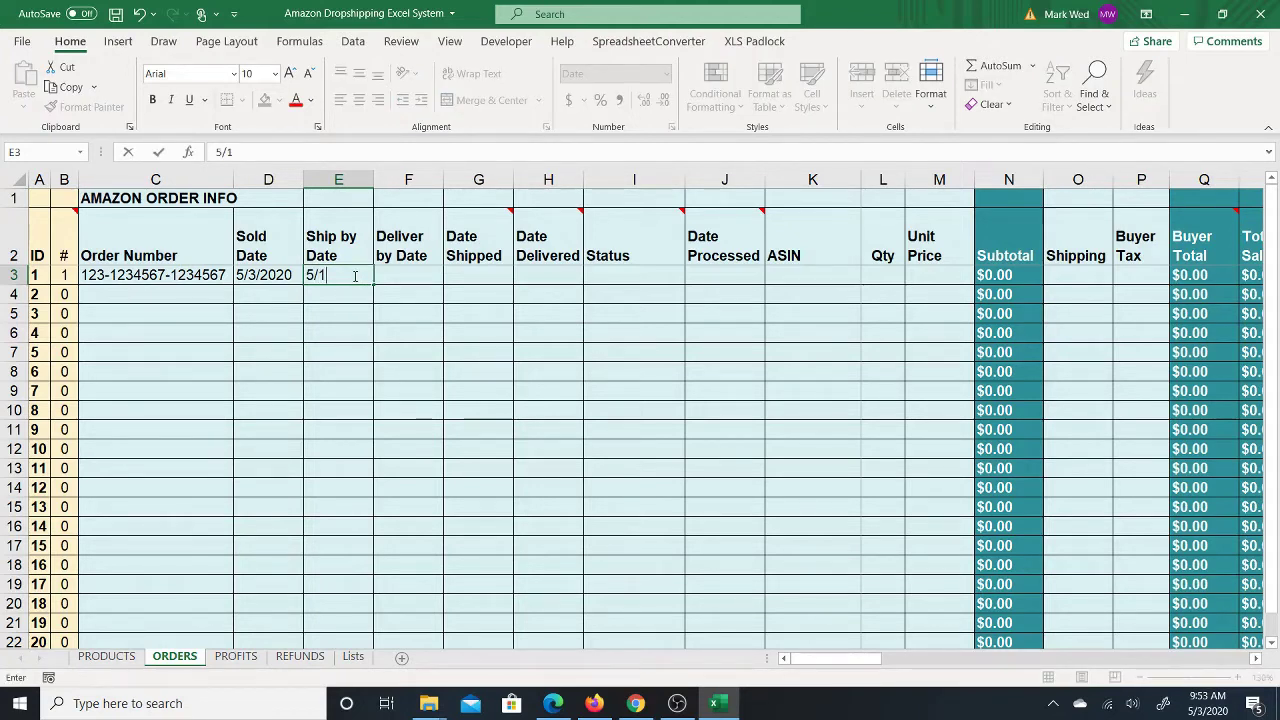
key(BackSpace)
text(8)
key(BackSpace)
text(5)
key(Return)
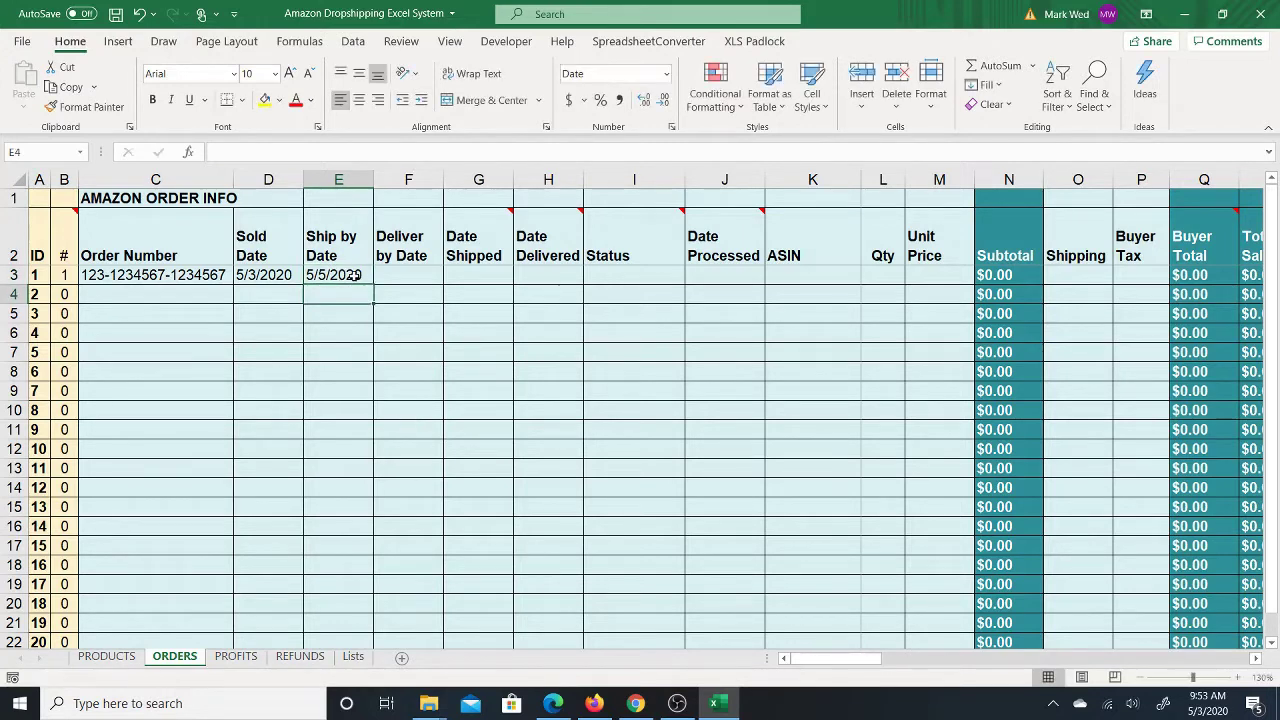
Step: Enter a Deliver by Date of 5/10/2020 in F3, then move to Date Shipped G3
click(355, 277)
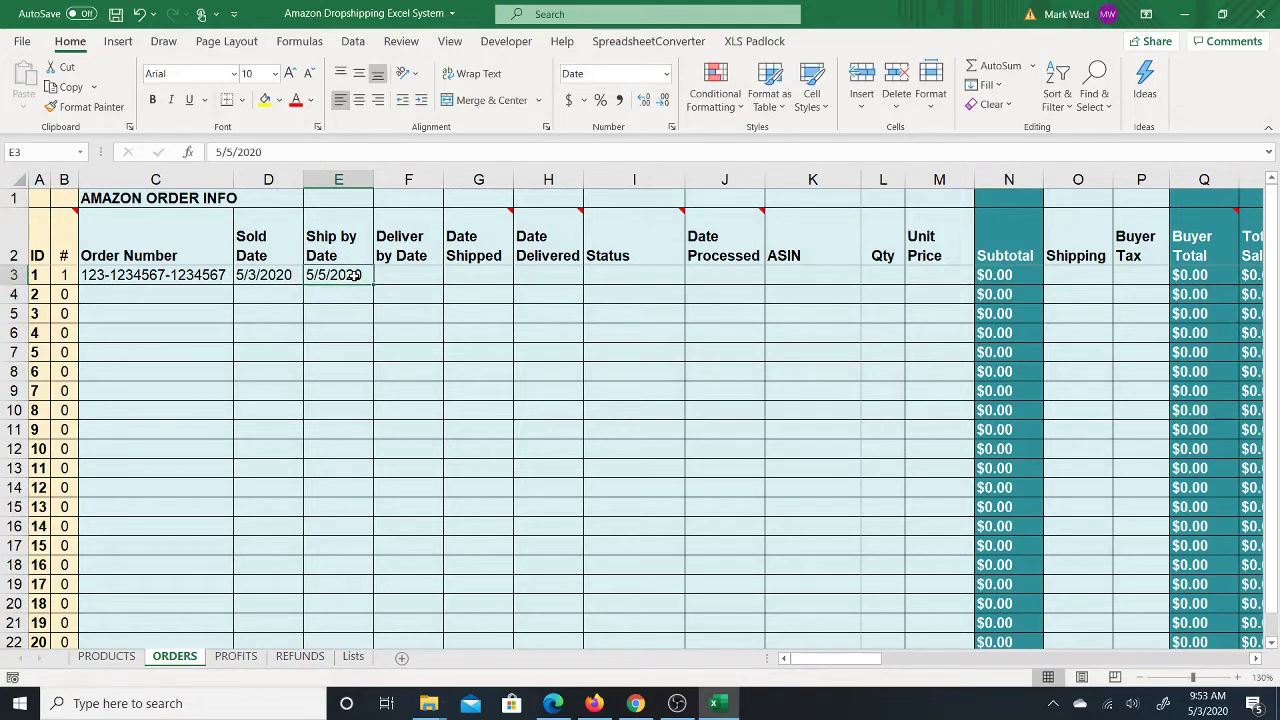
key(Tab)
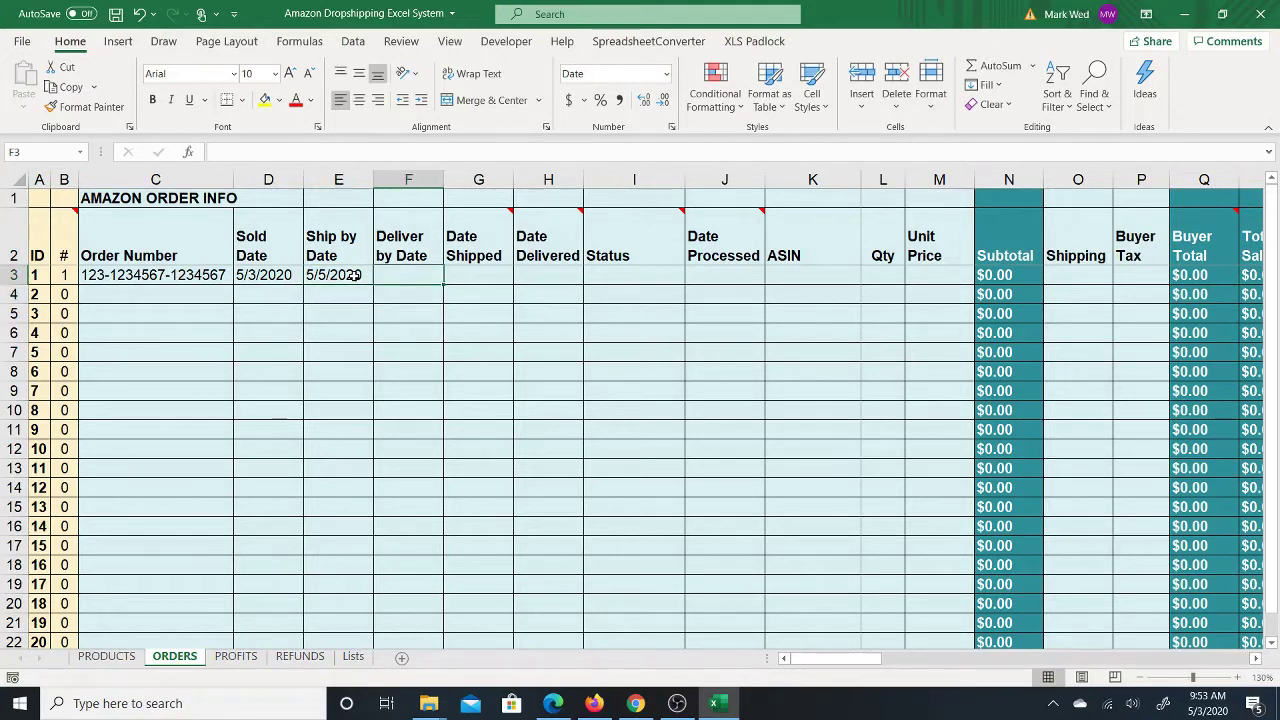
text(5/10)
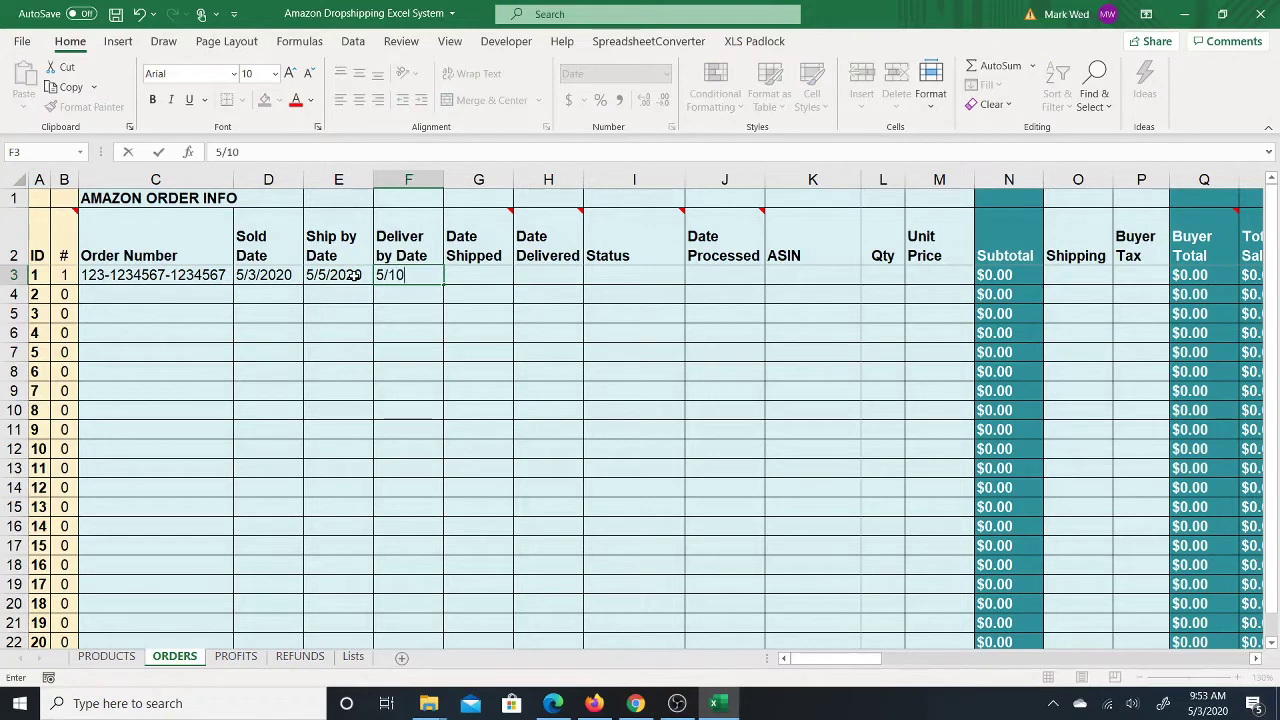
key(Return)
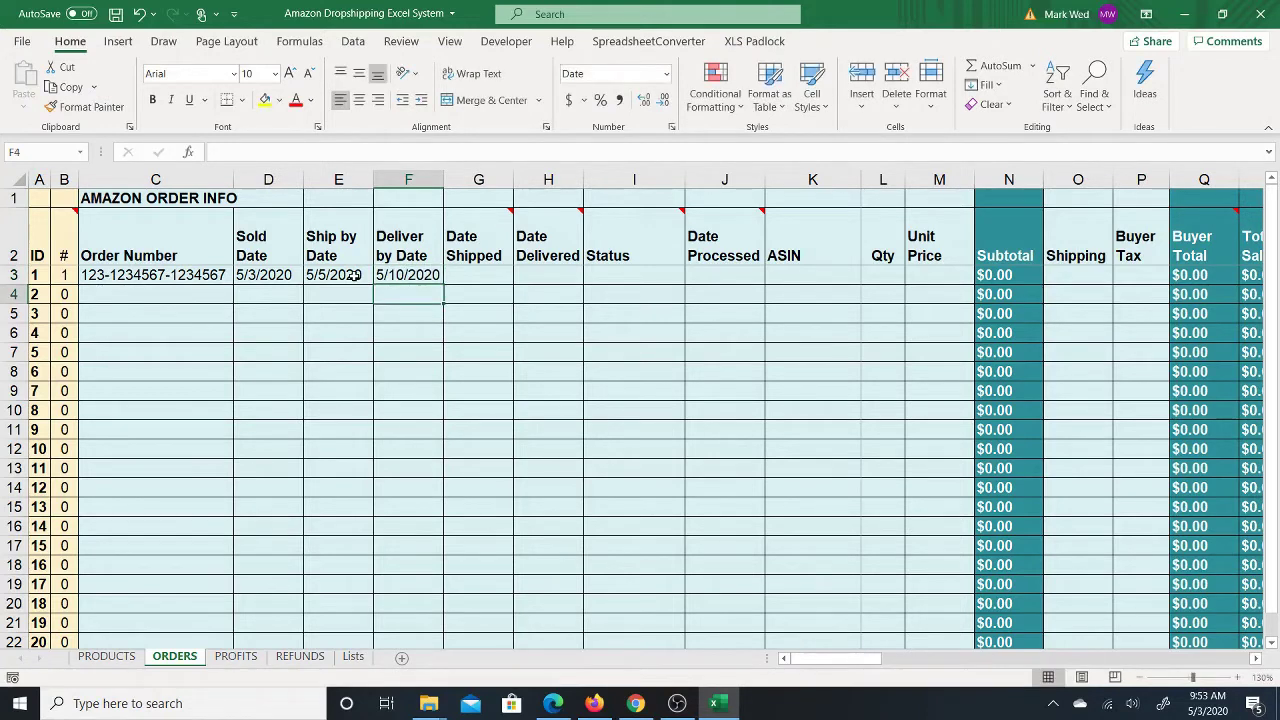
key(Up)
key(Right)
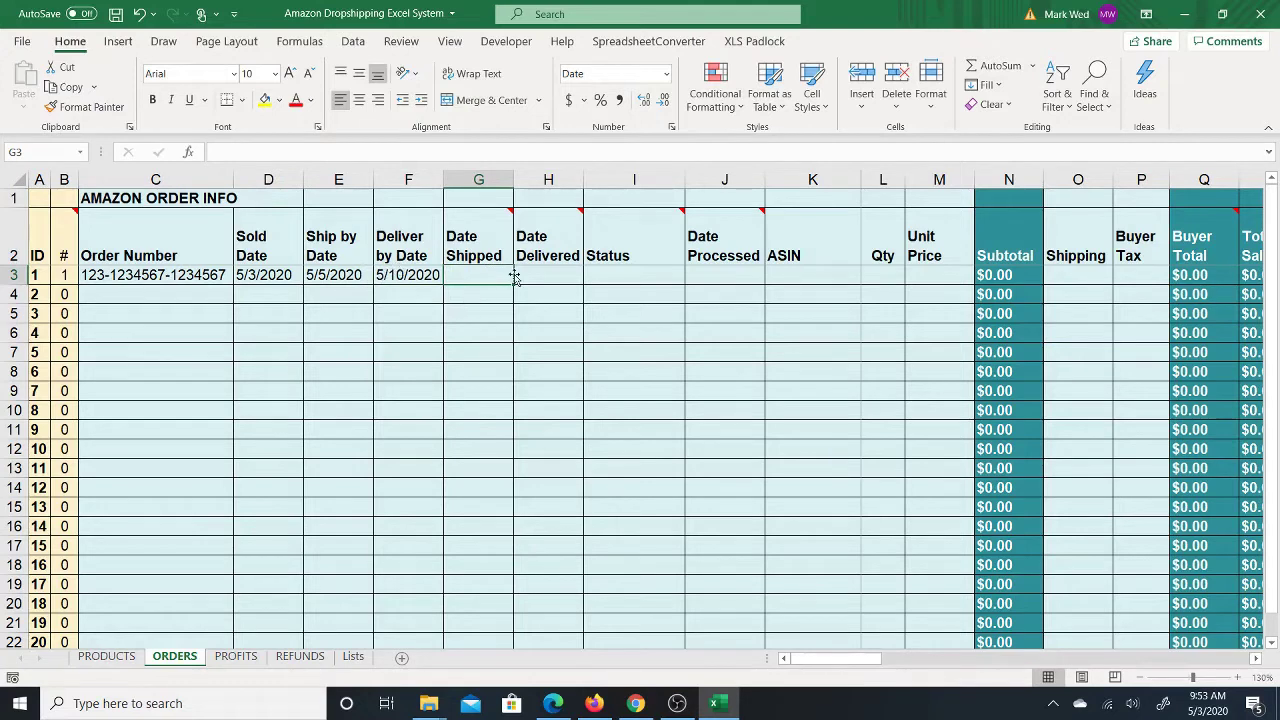
Step: Open the Status dropdown in I3 showing PROCESSED, Pending, Shipped, Delivered and Cancelled
mouse_move(519, 263)
click(622, 272)
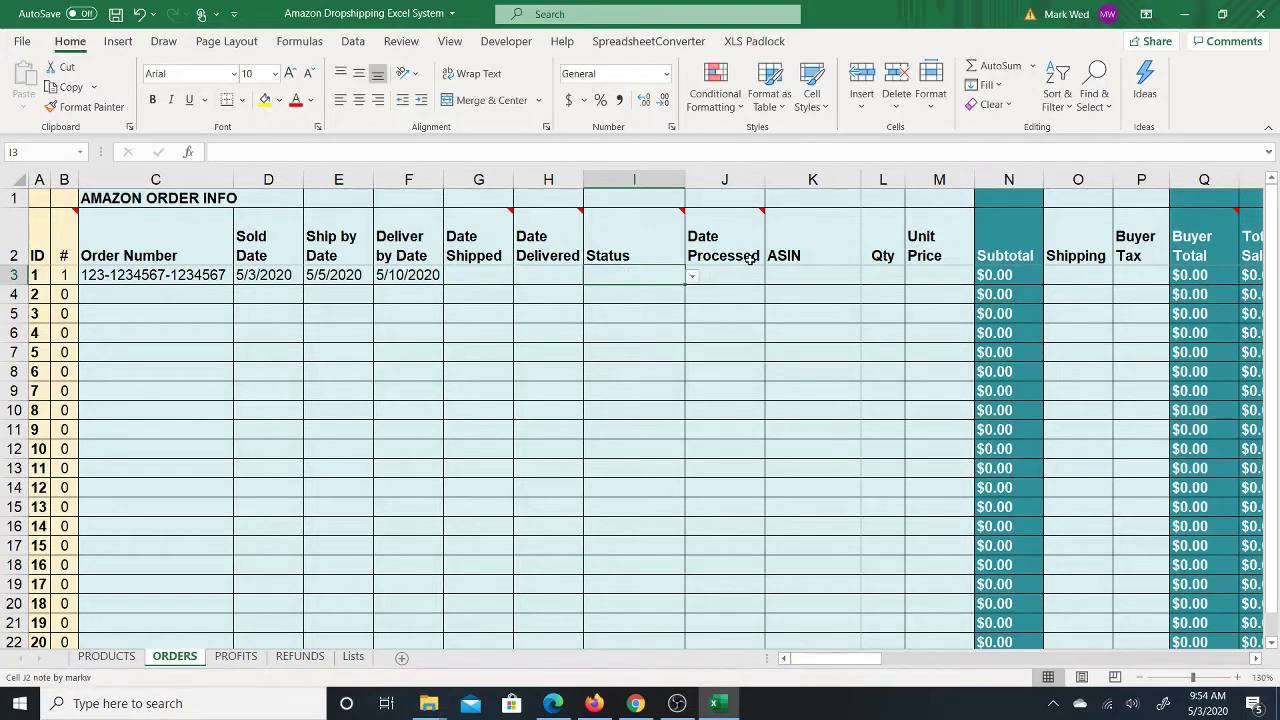
mouse_move(744, 280)
click(691, 277)
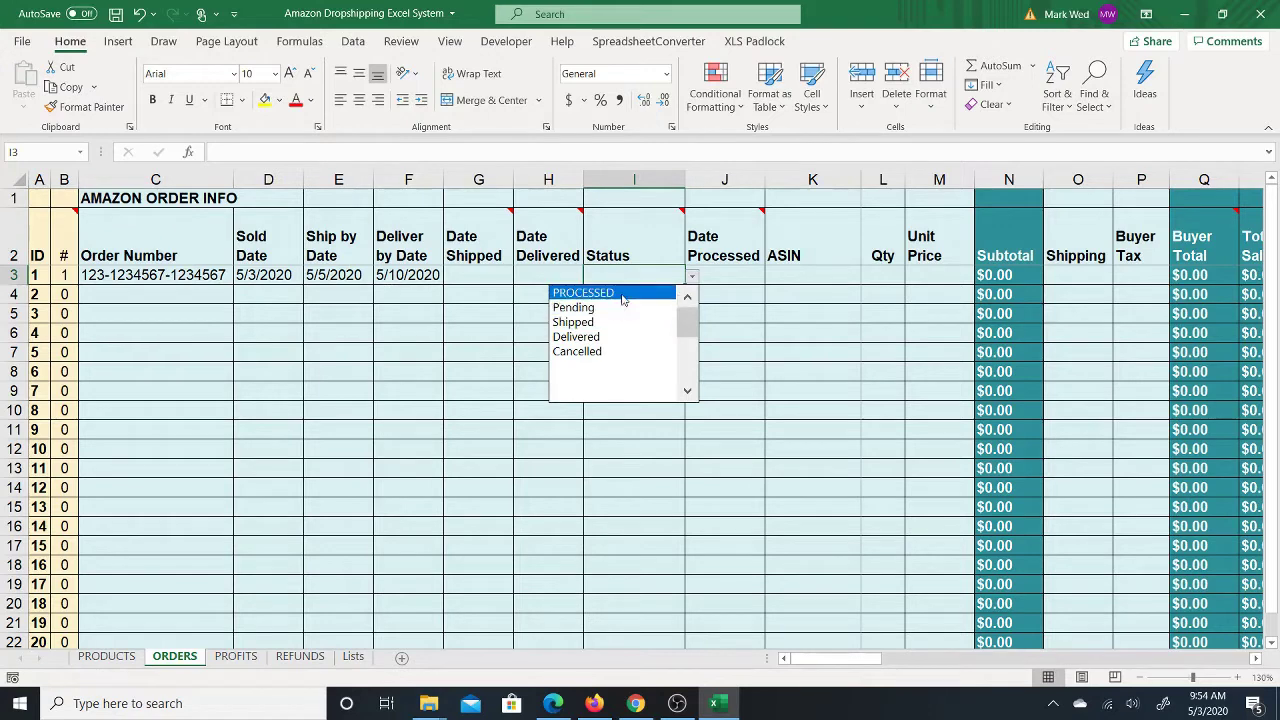
Step: Set Status to PROCESSED in I3 and Date Processed to 5/3/2020 in J3
click(620, 293)
click(740, 276)
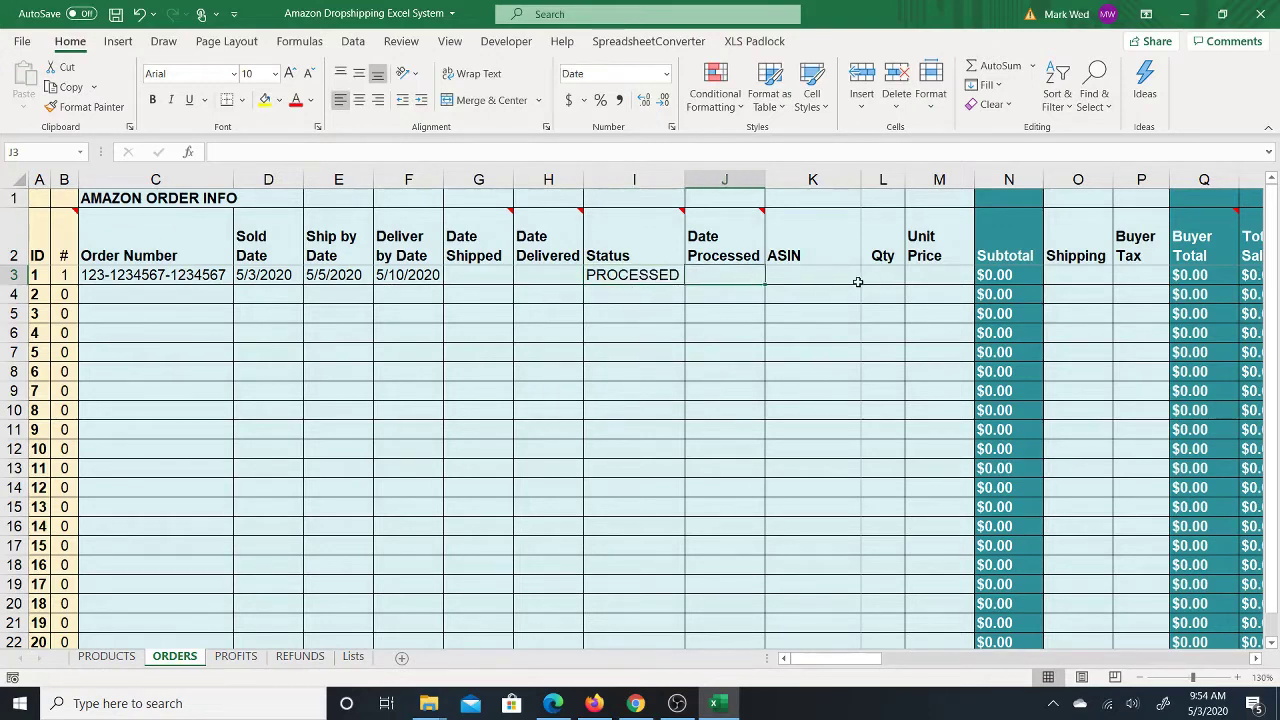
text(5/3/2020)
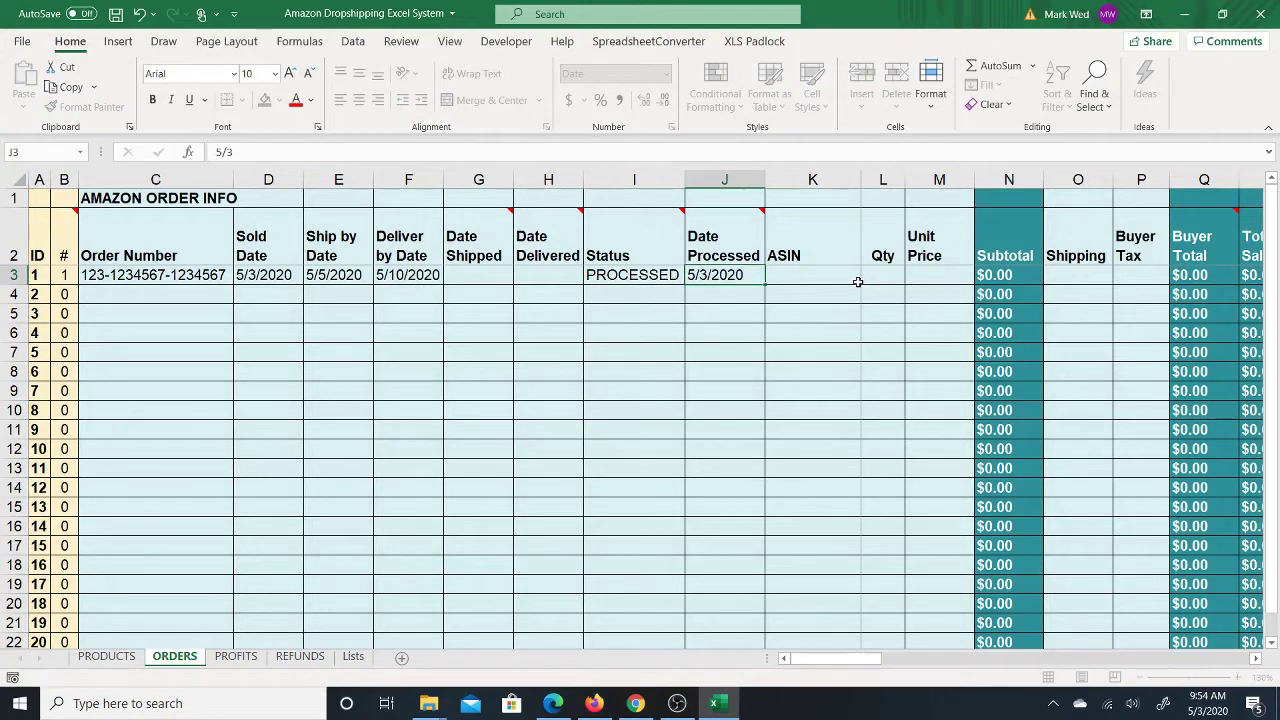
key(Return)
key(Up)
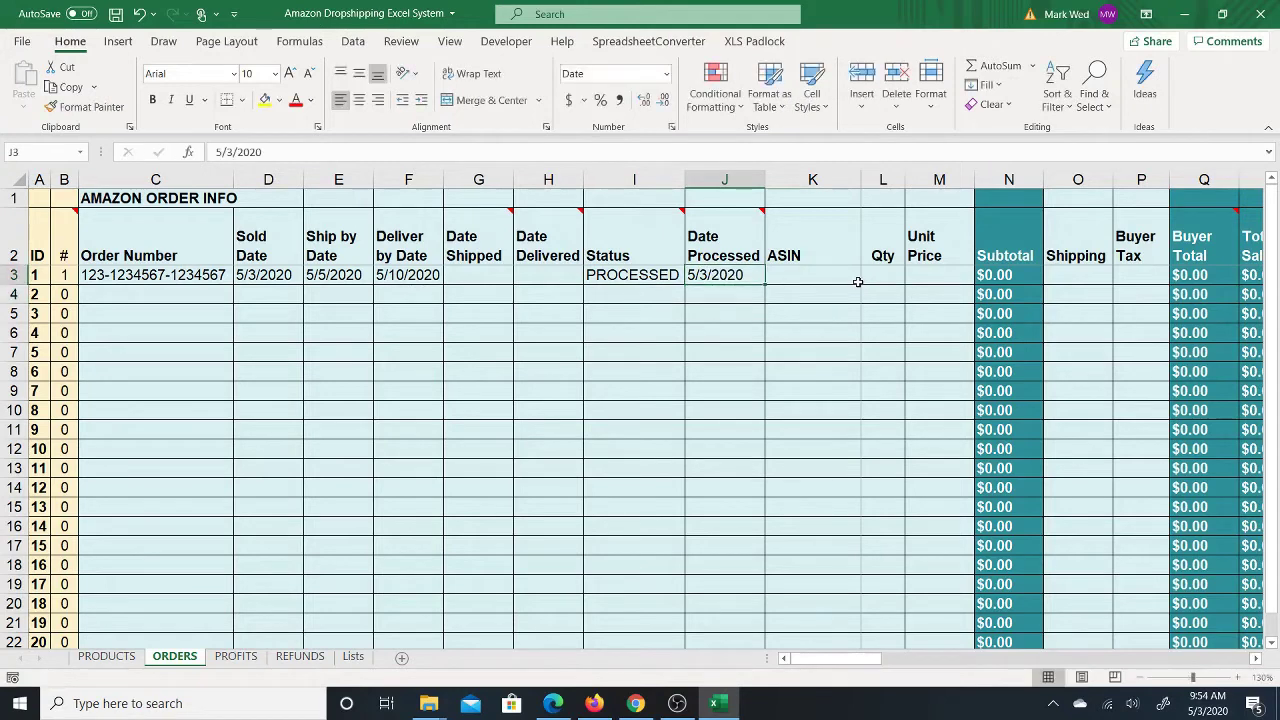
key(Right)
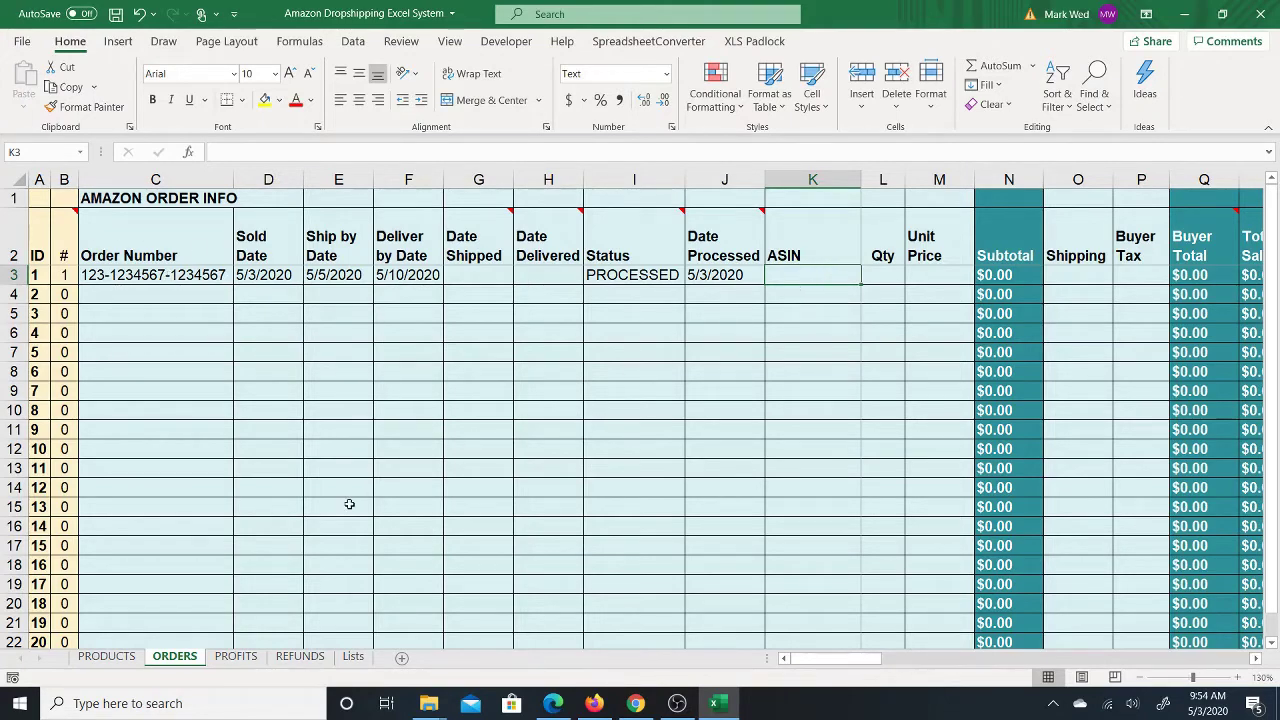
Step: Copy ASIN B001FB5LE8 from PRODUCTS D3 into ORDERS K3 and start a Qty of 1 in L3
click(107, 656)
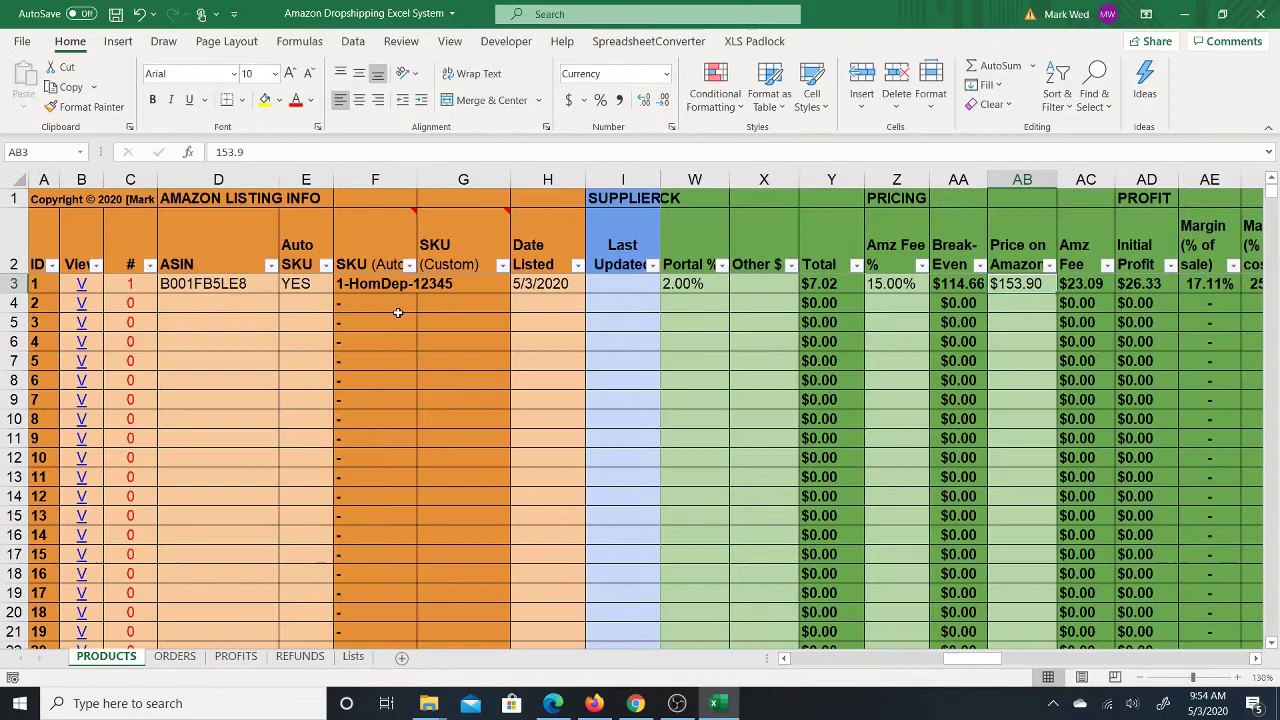
click(211, 282)
key(ctrl+c)
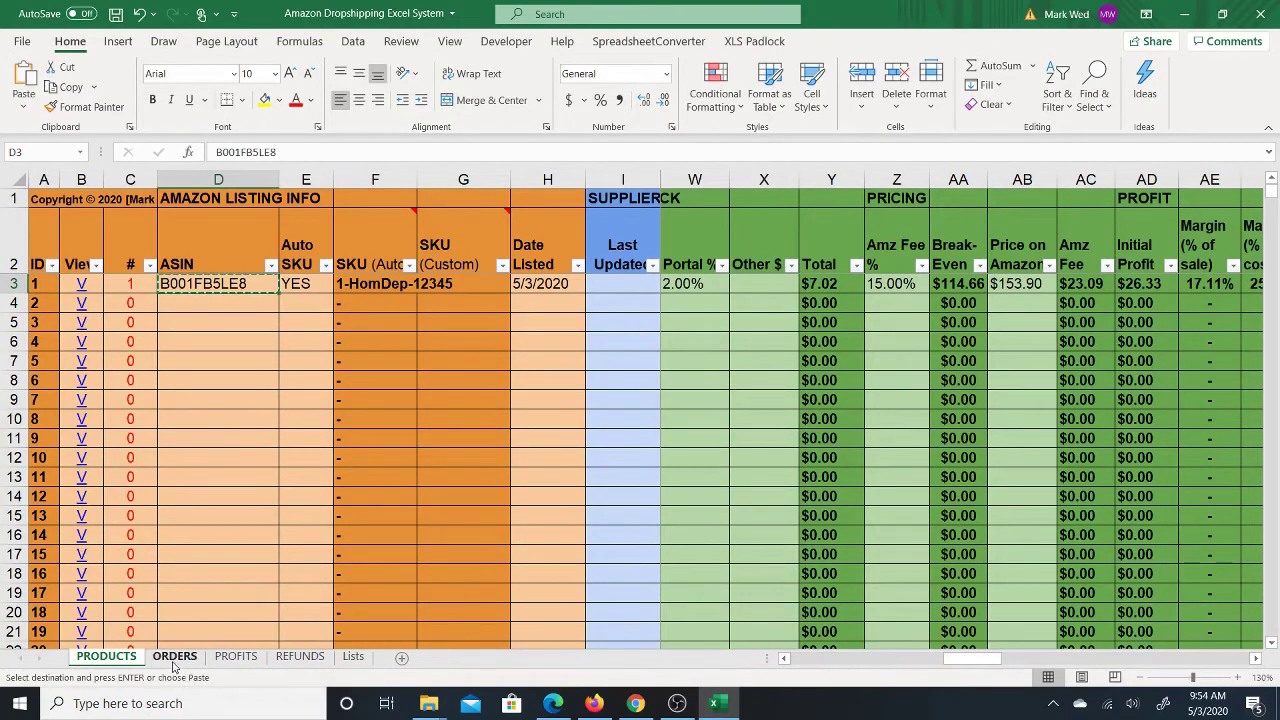
click(175, 656)
right_click(798, 278)
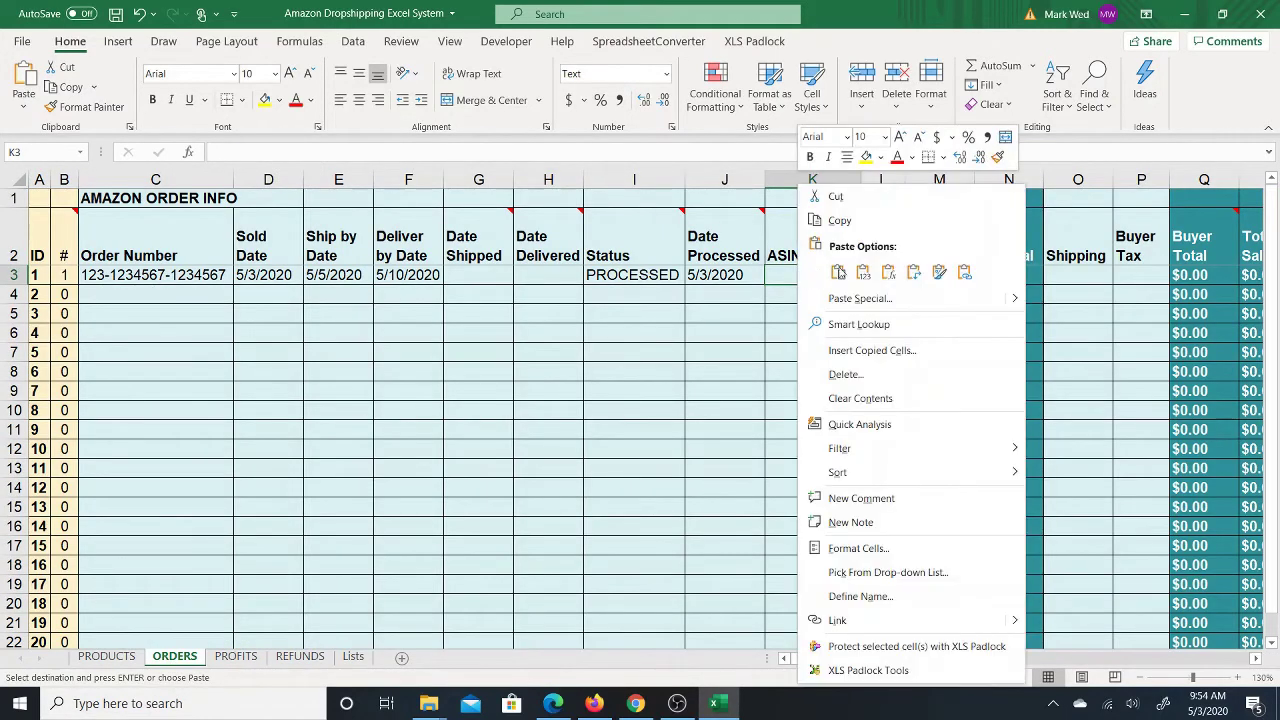
click(860, 274)
click(880, 276)
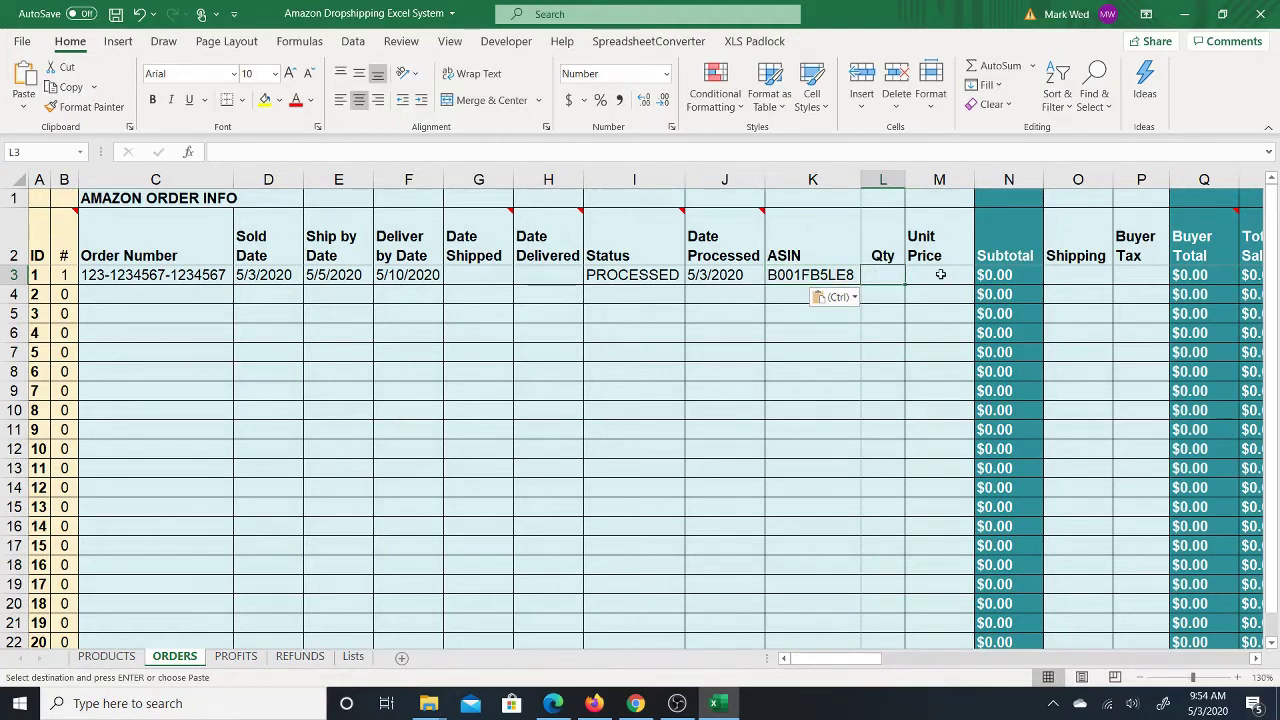
text(1)
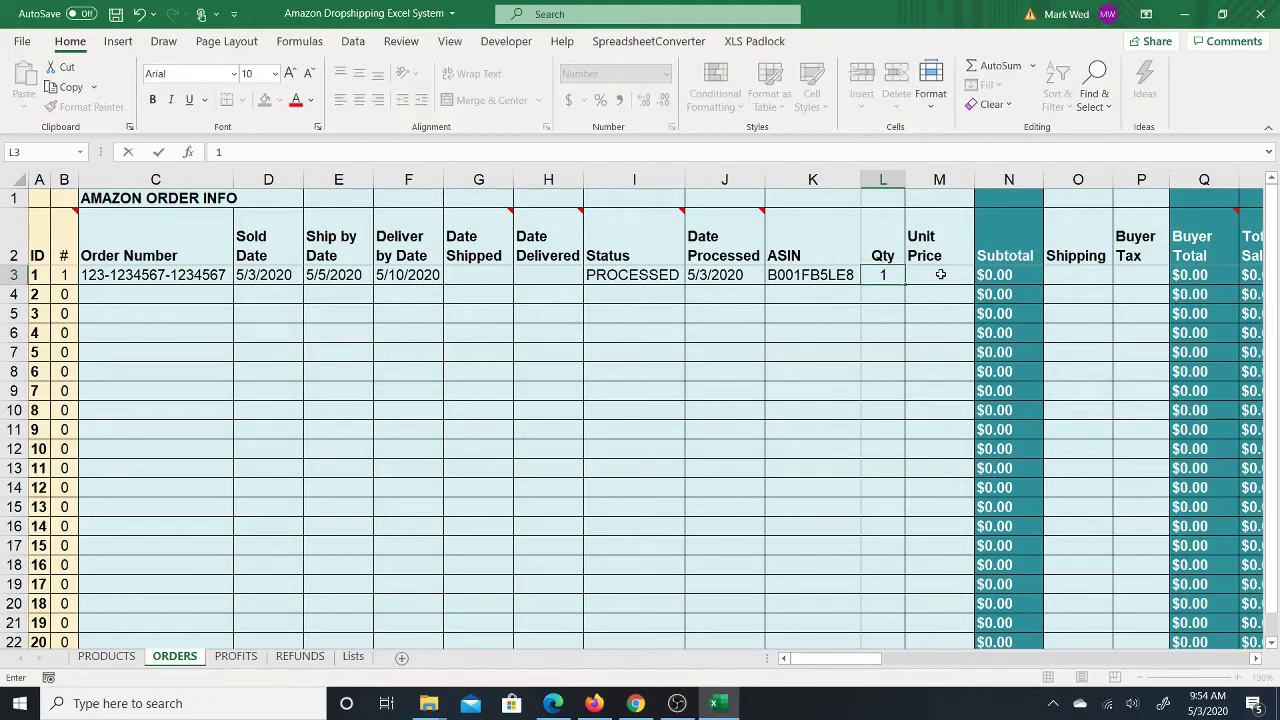
Step: Commit the Qty of 1 and view the product's $153.90 Amazon price on PRODUCTS
click(940, 274)
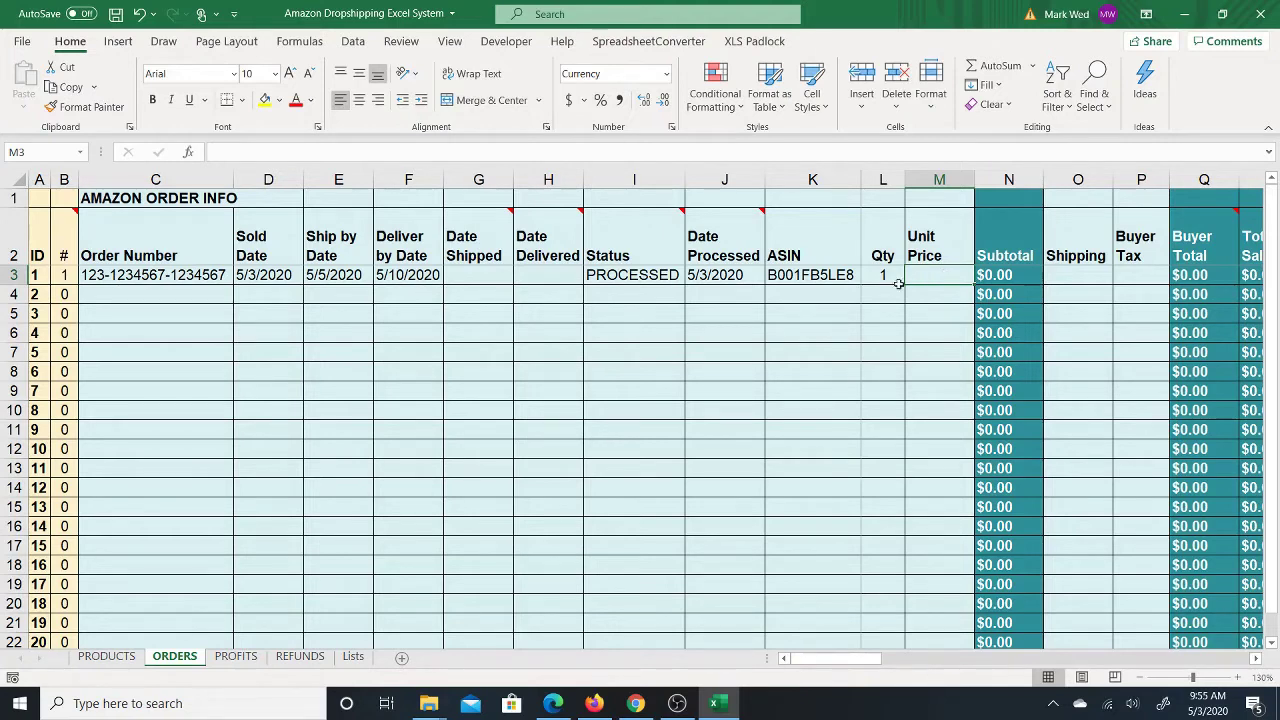
click(116, 657)
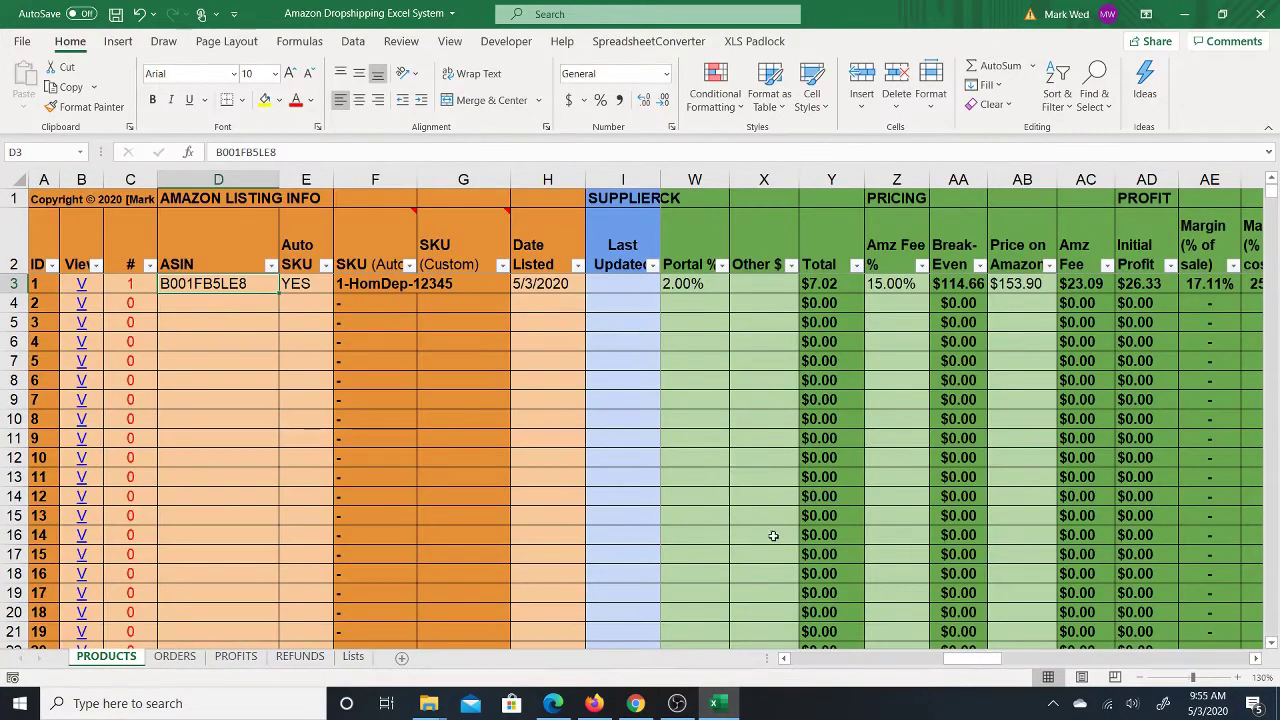
Step: Check the price in PRODUCTS AB3, then enter a 159.99 unit price in ORDERS M3
click(1020, 284)
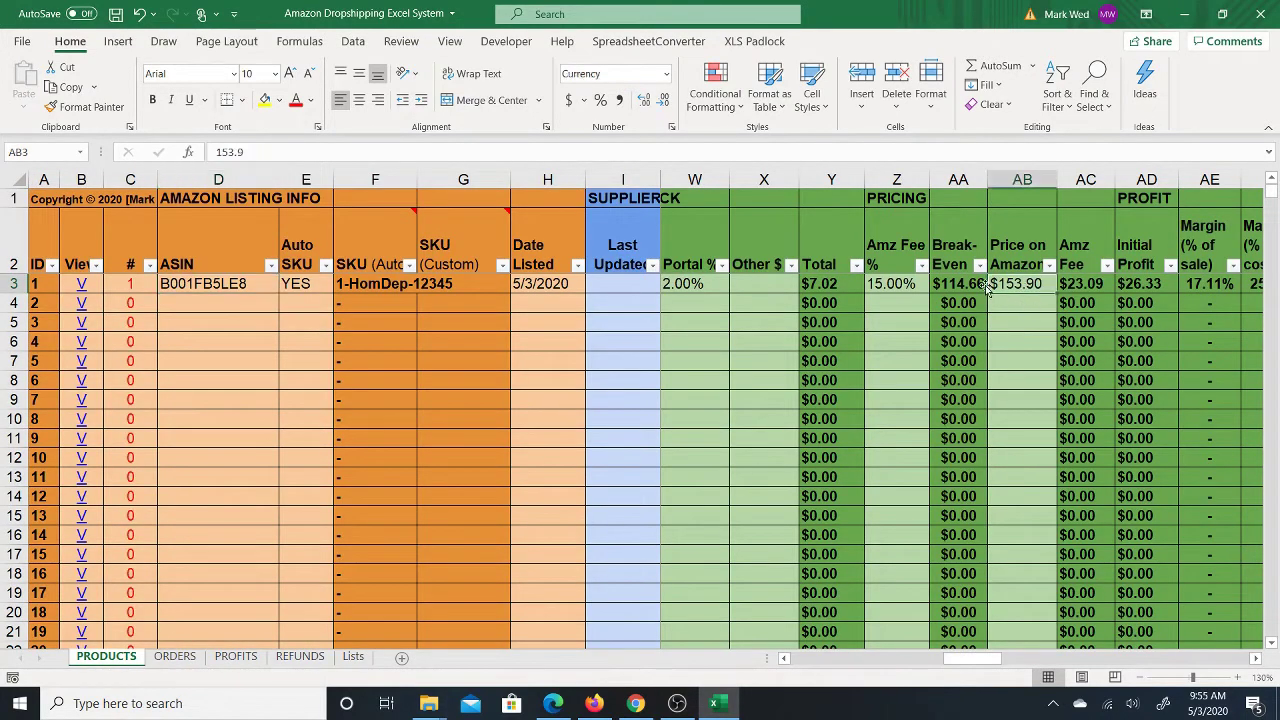
click(174, 657)
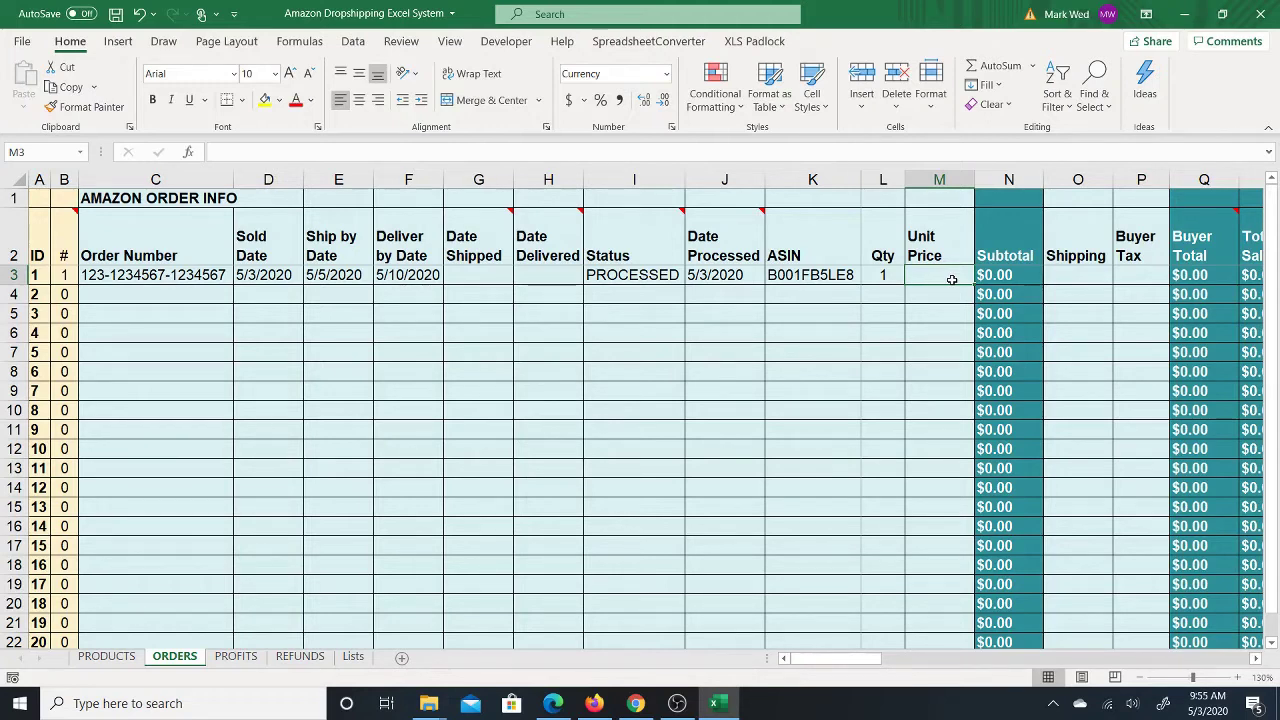
text(159.99)
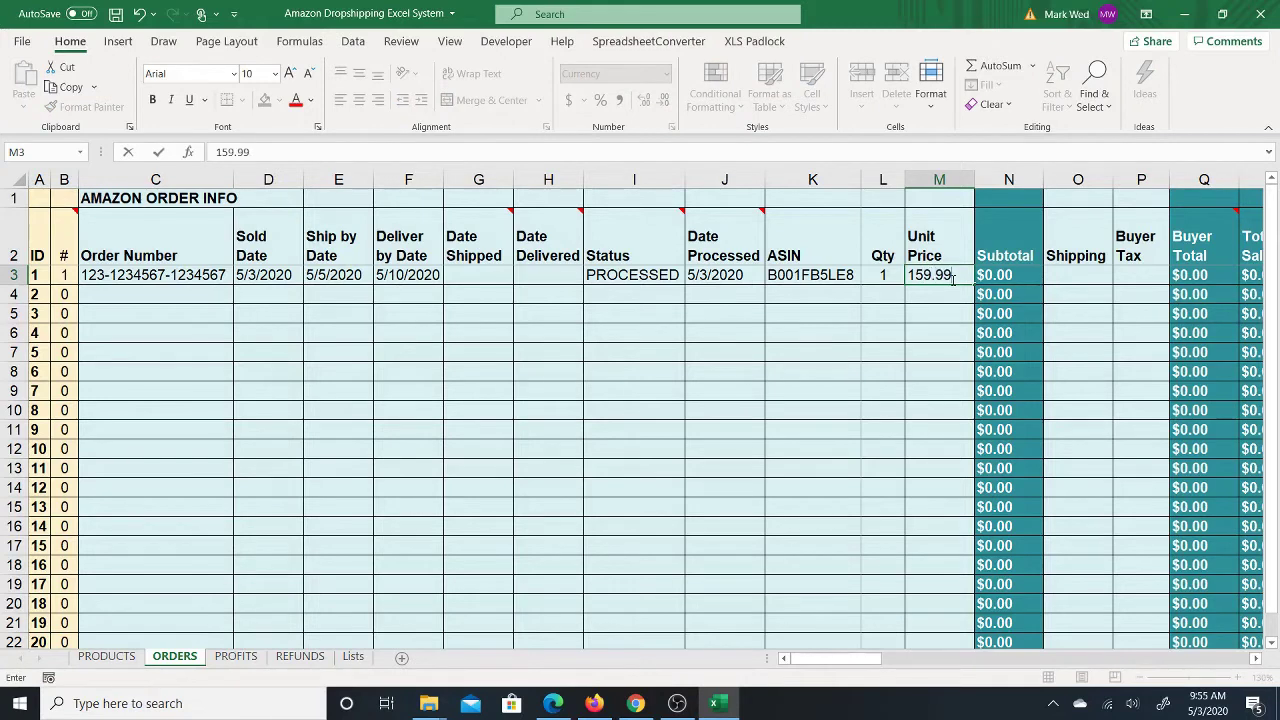
key(Return)
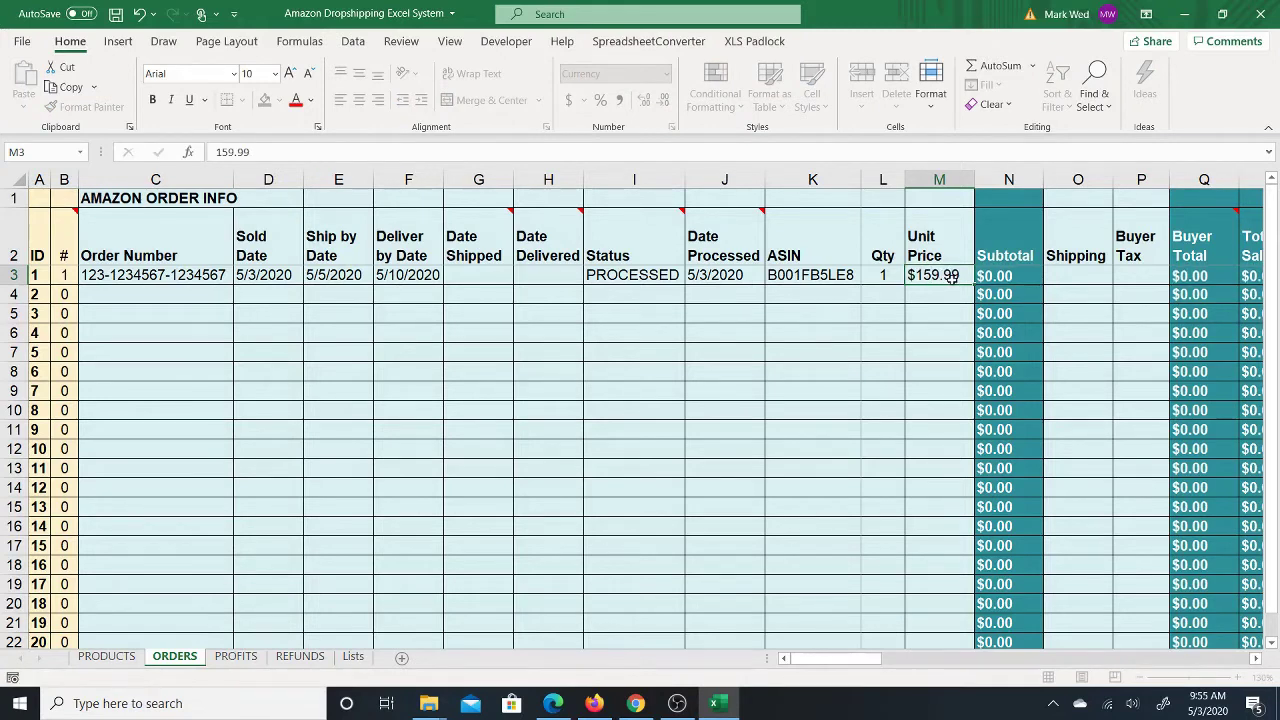
Step: Review the resulting $159.99 Subtotal in N3 next to the Shipping cell O3
key(Up)
key(Right)
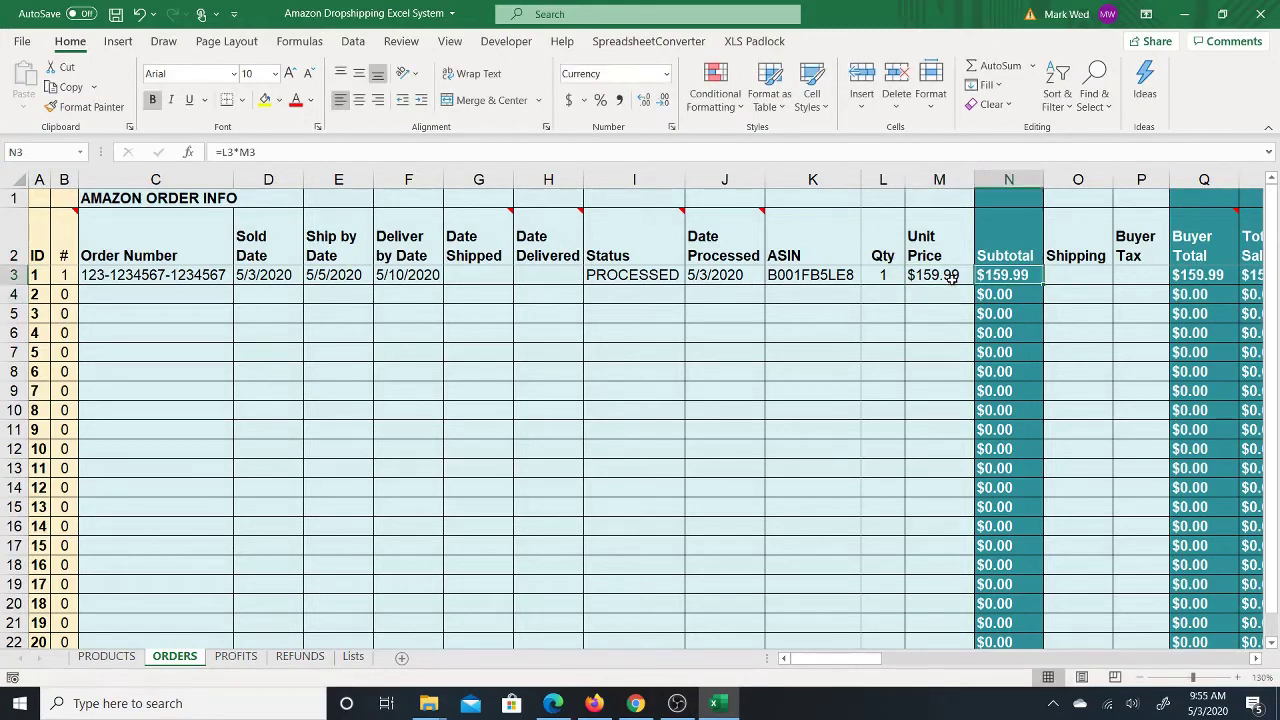
key(Right)
key(Left)
key(Right)
key(Left)
key(Right)
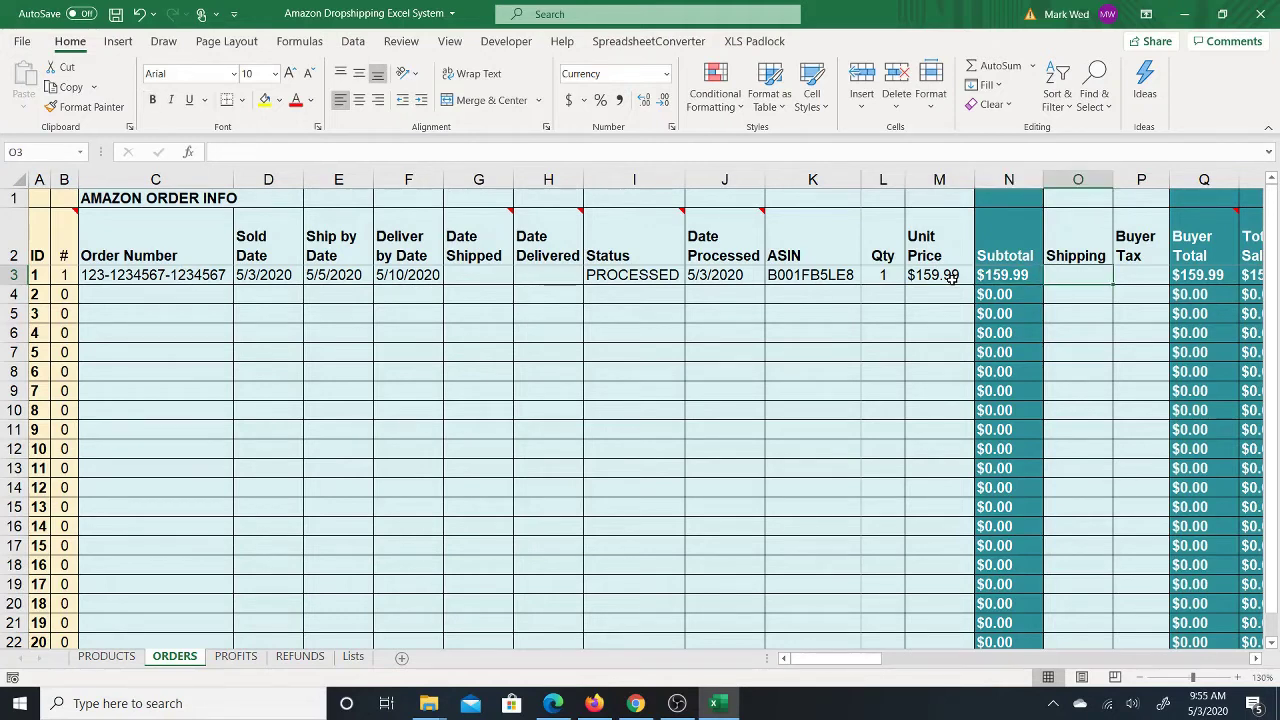
key(Left)
key(Right)
Step: Enter $0.00 shipping for the first order in O3
key(Up)
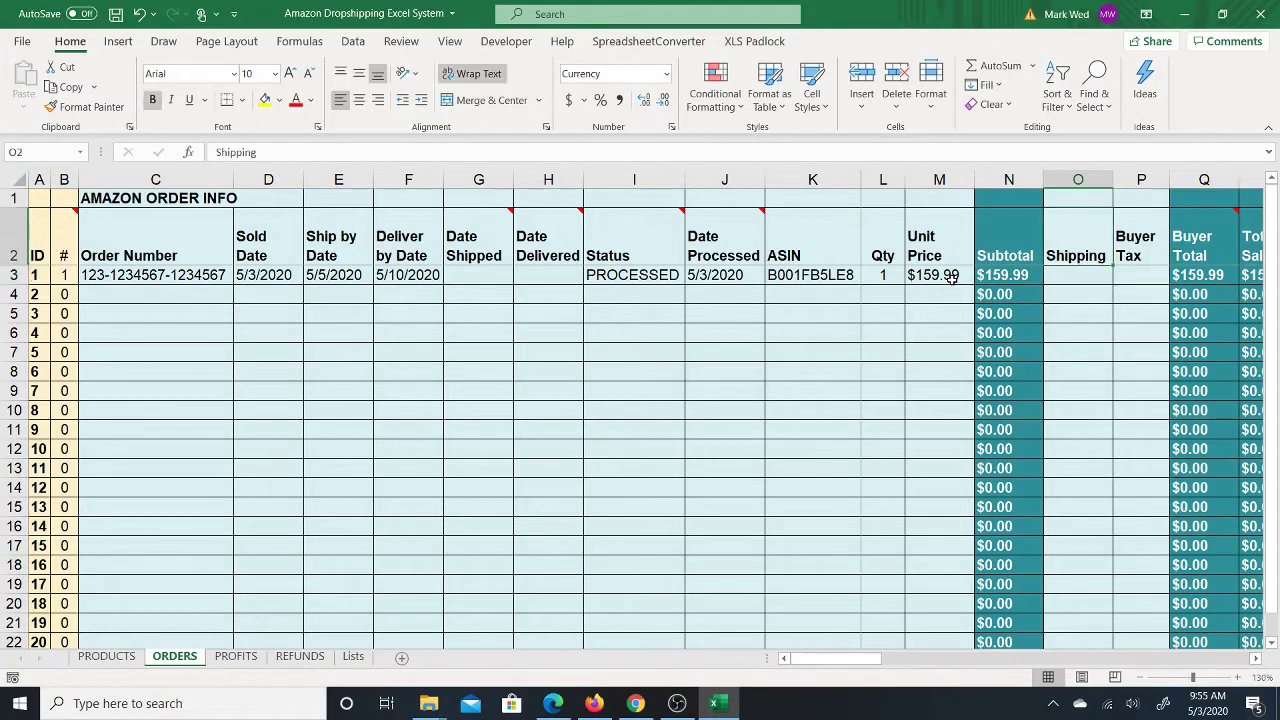
key(Down)
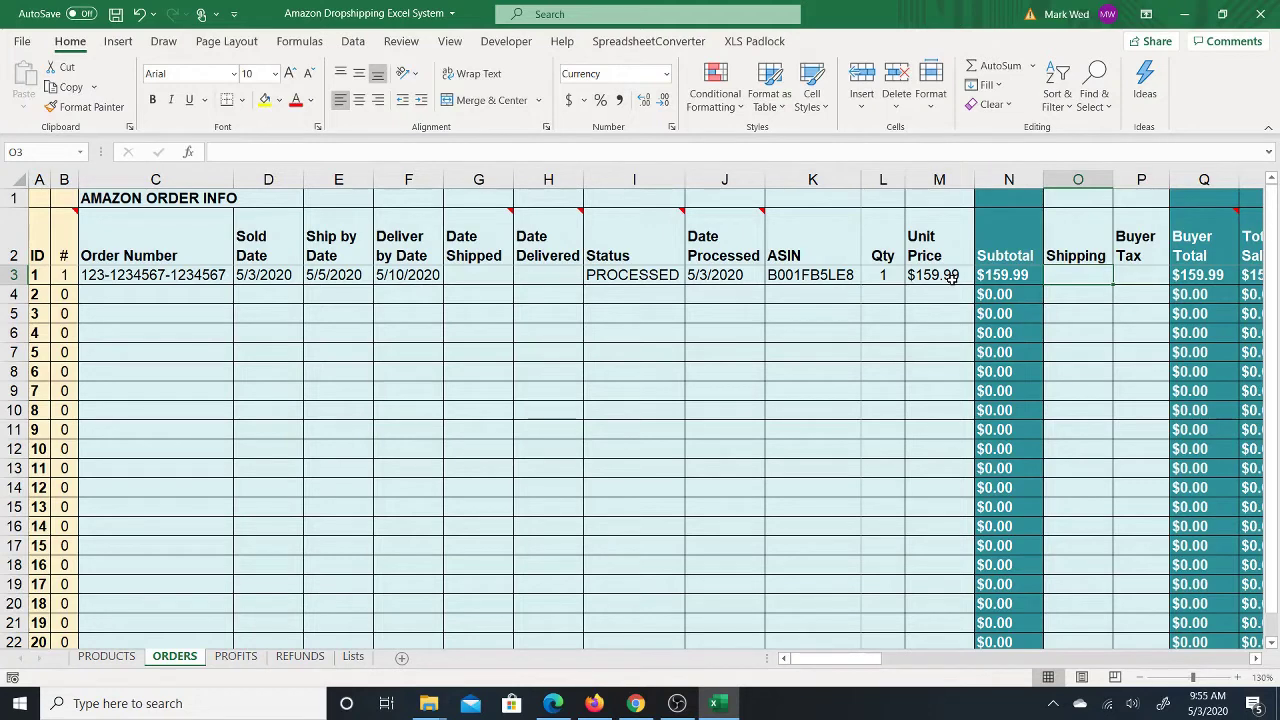
key(Right)
key(Left)
text(0)
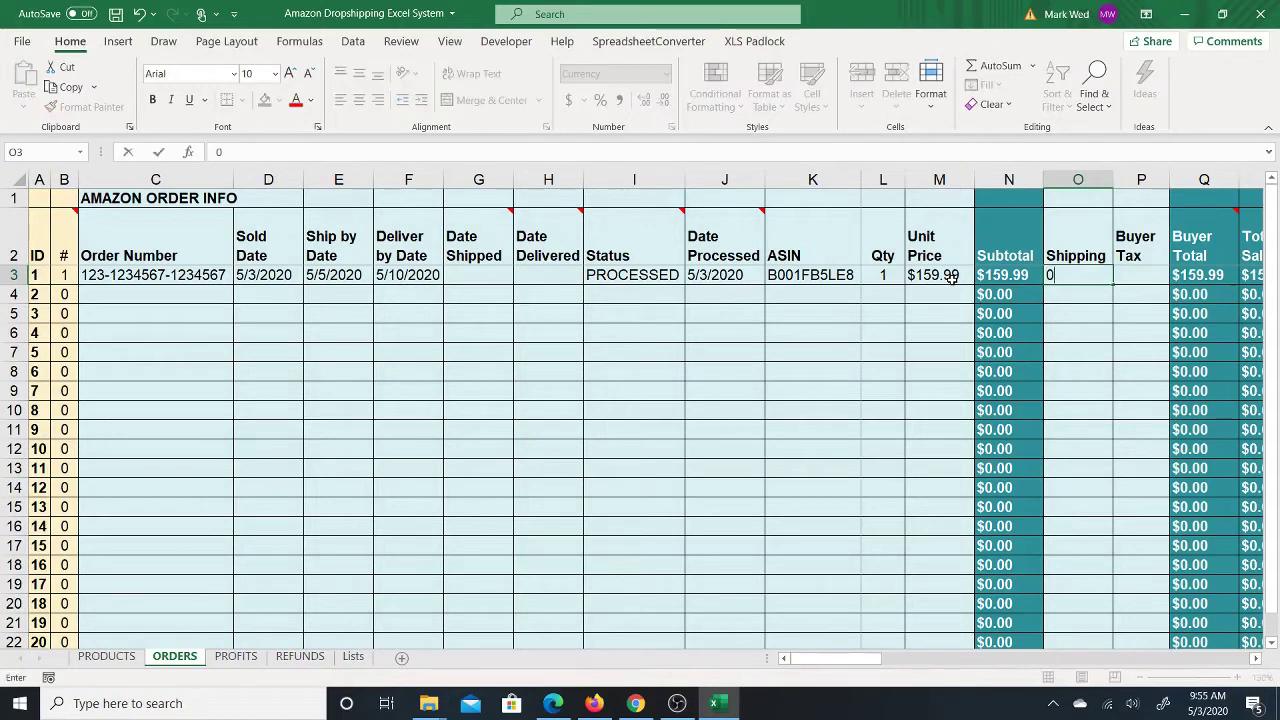
key(Tab)
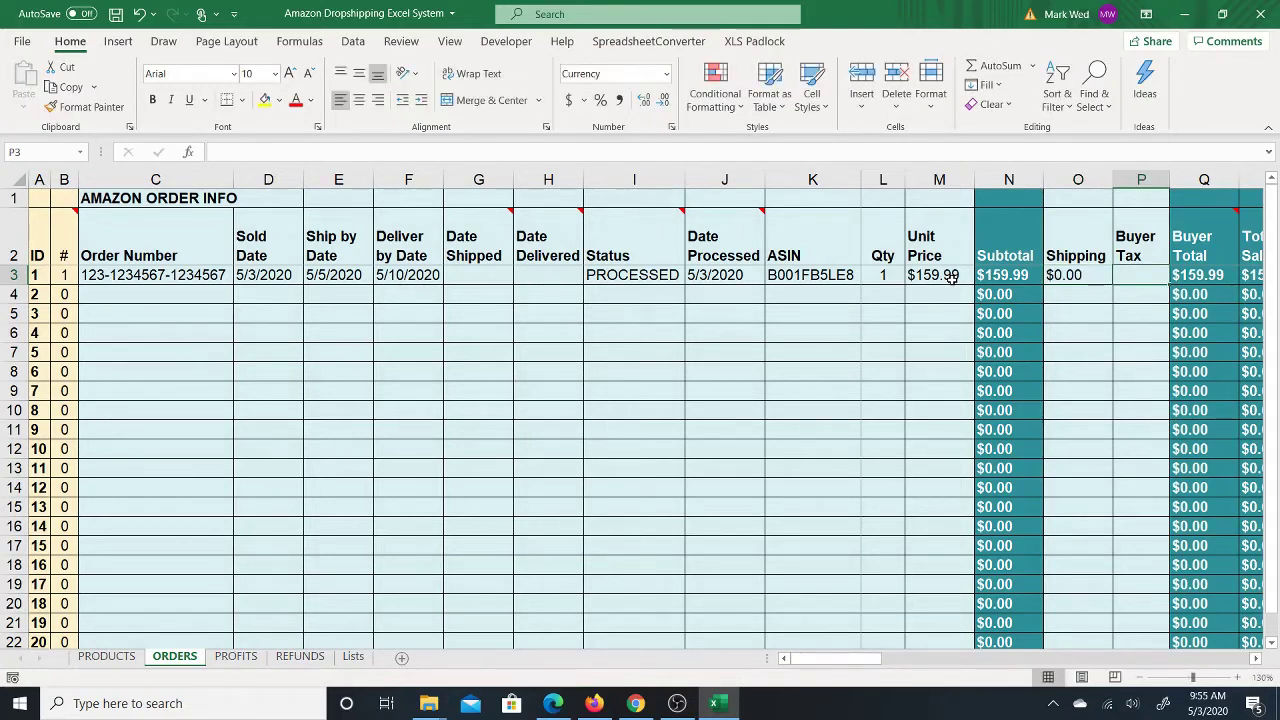
Step: Enter $5.00 buyer tax in P3 and check the $164.99 Buyer Total and Total Sale formulas
text(5)
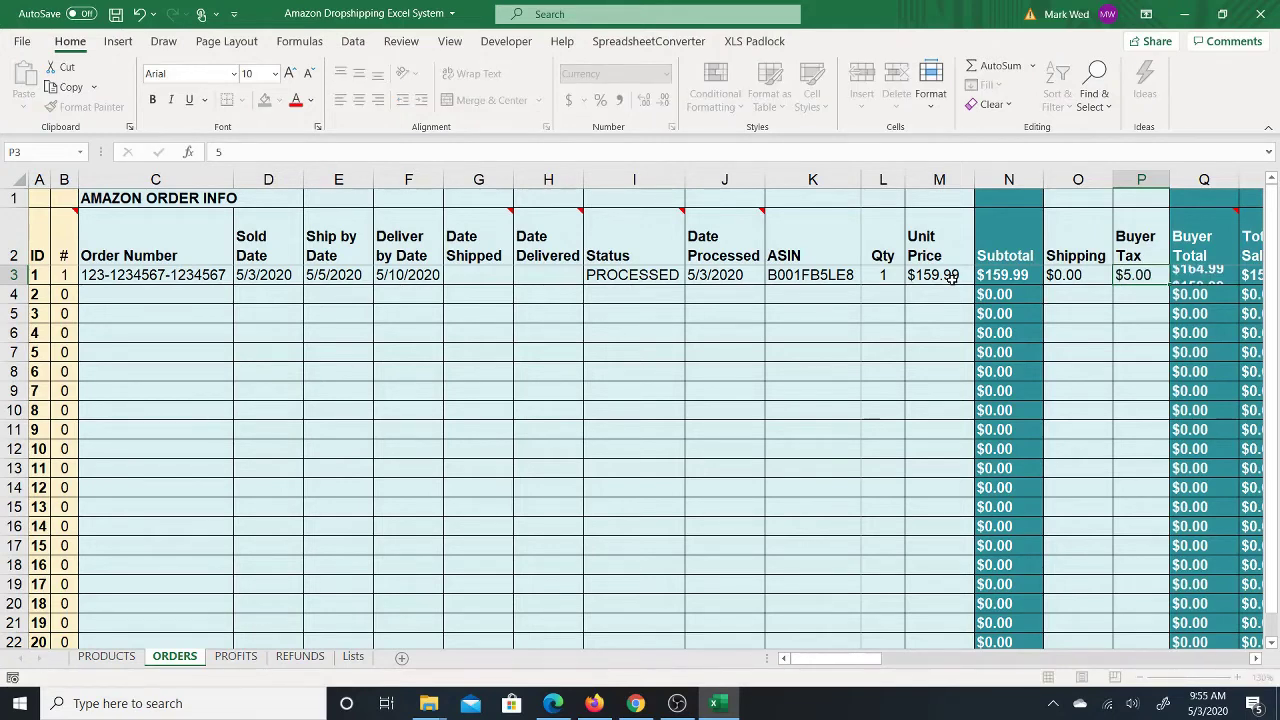
key(Tab)
key(Tab)
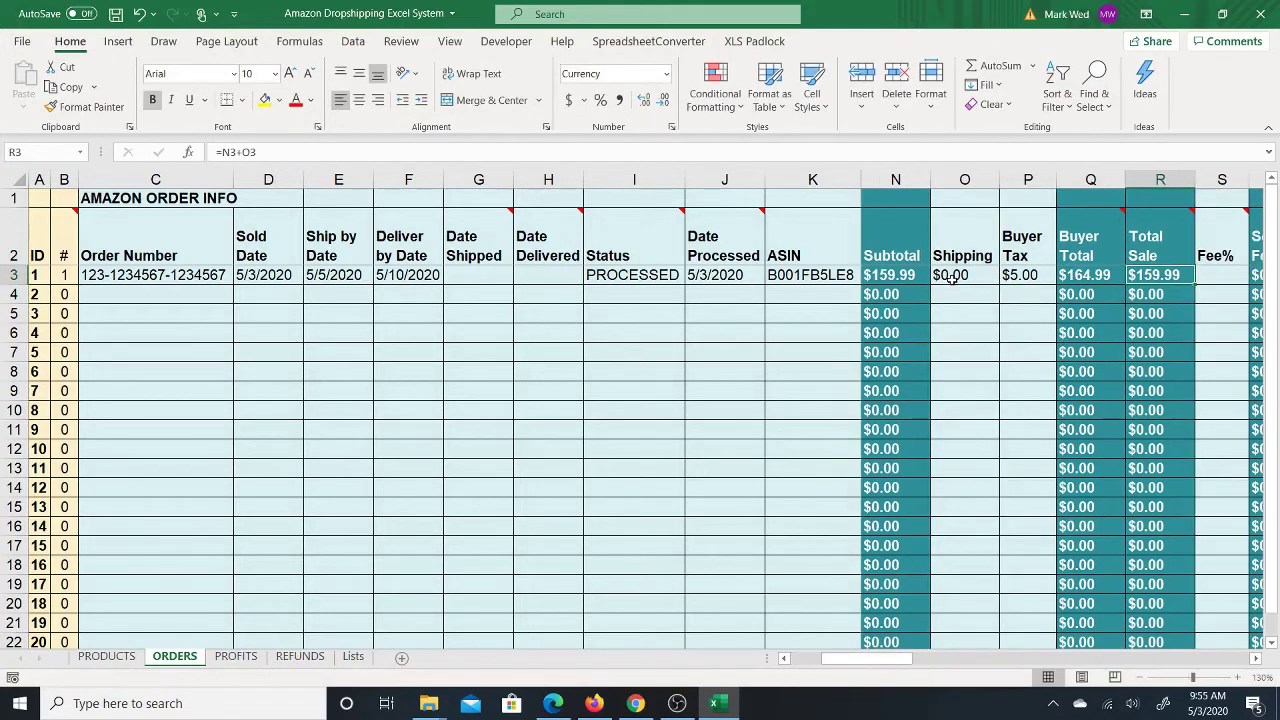
key(Left)
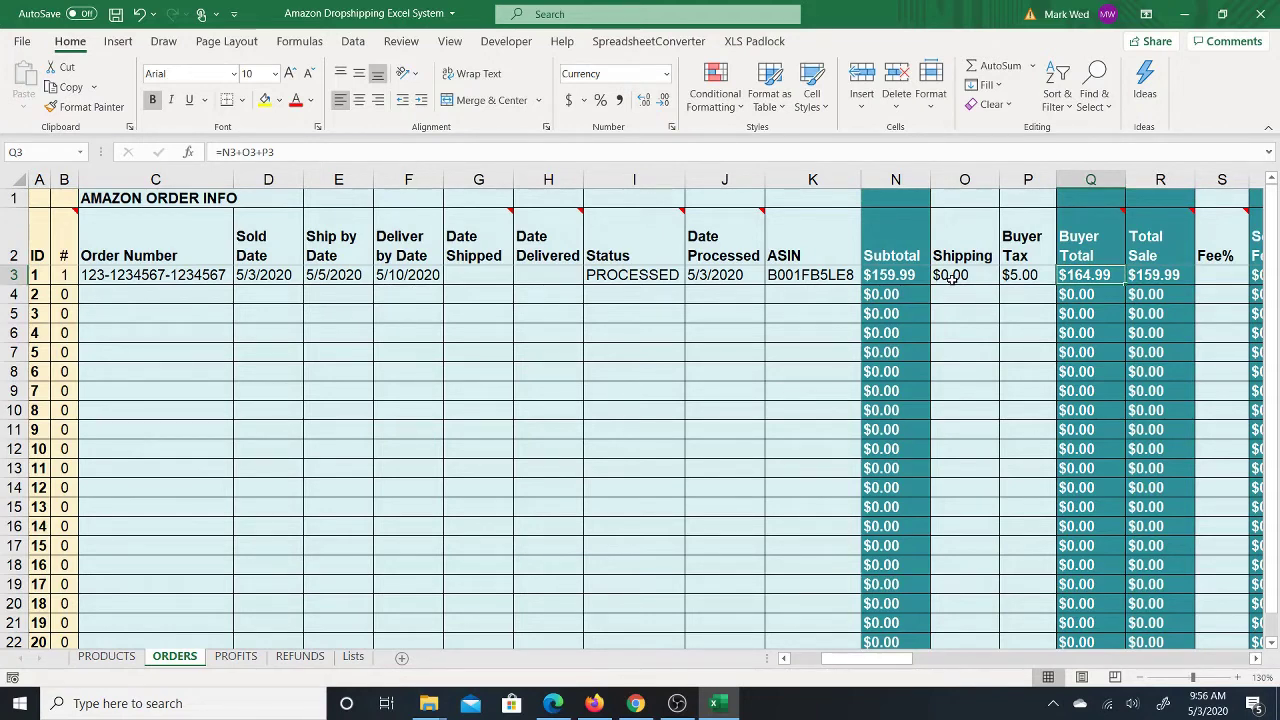
key(Right)
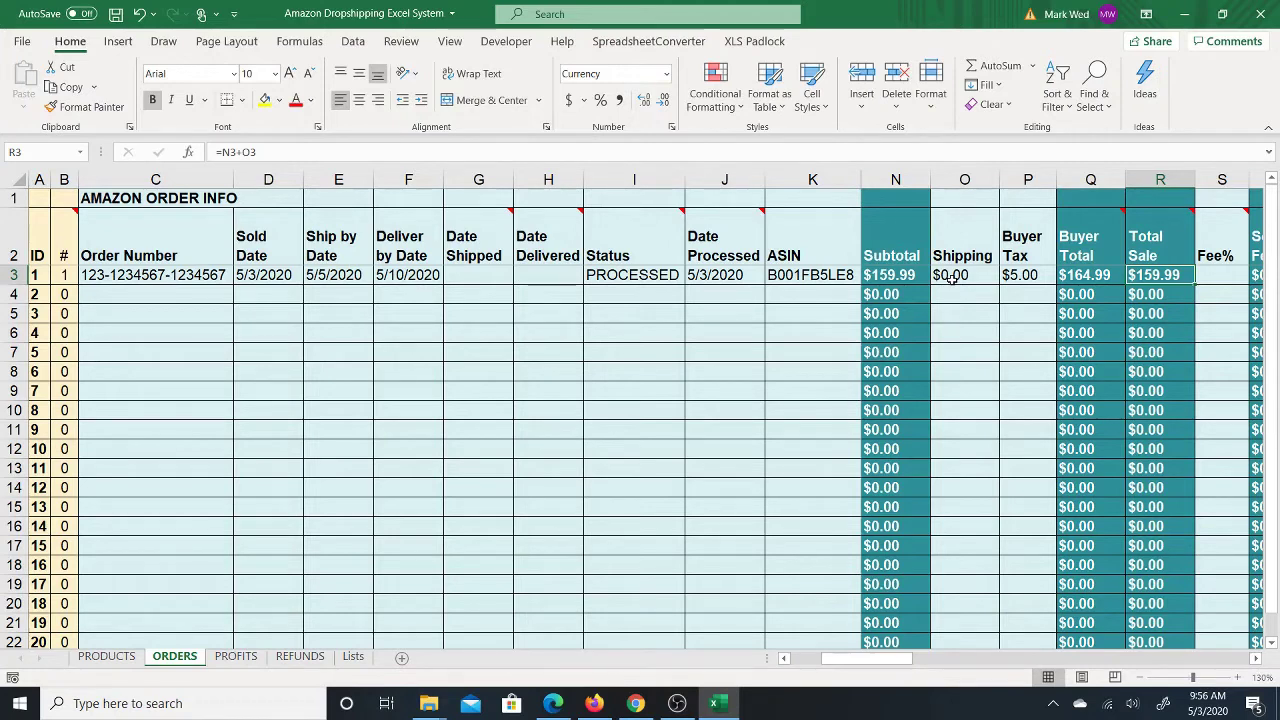
key(Left)
key(Left)
key(Left)
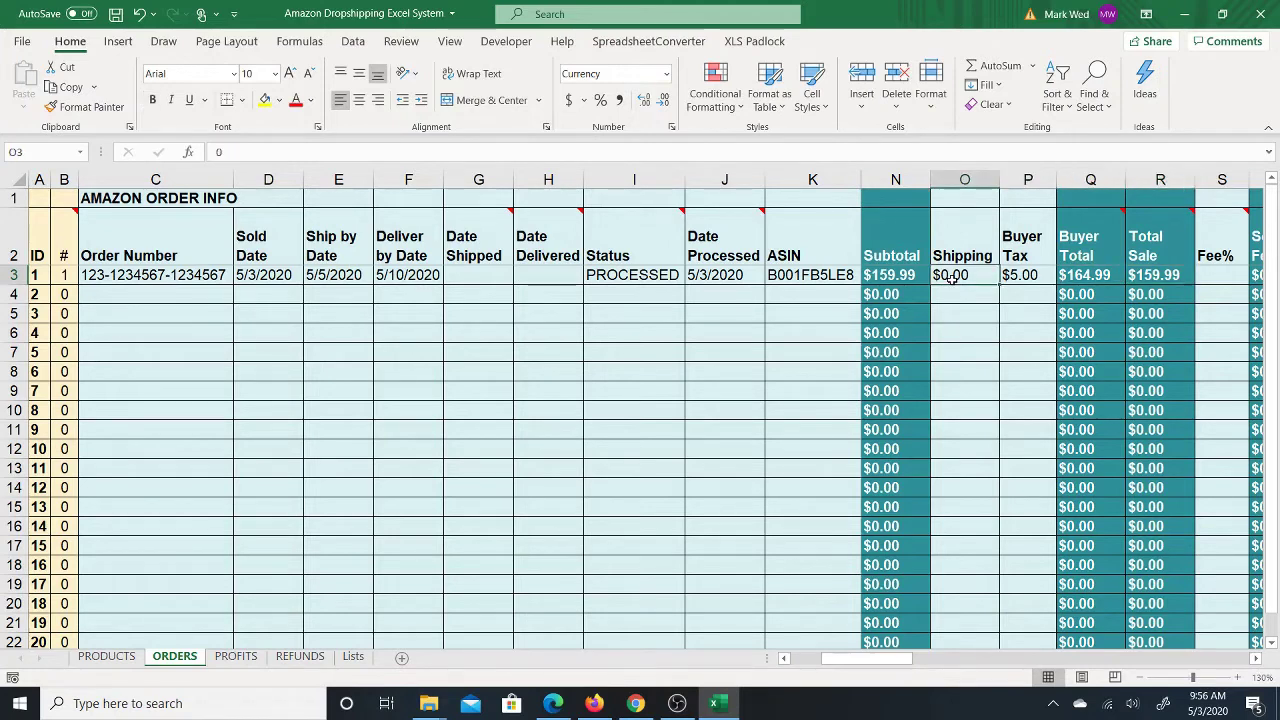
text(5)
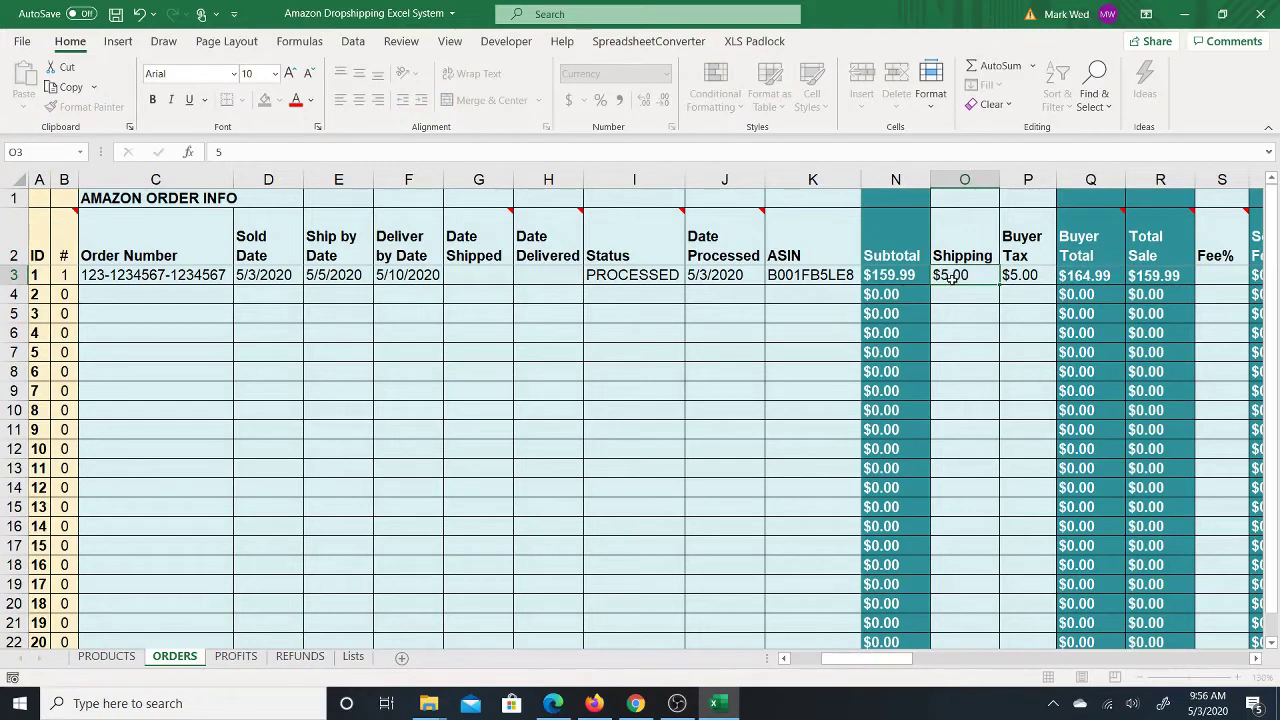
key(Return)
key(Up)
key(Right)
key(Right)
key(Right)
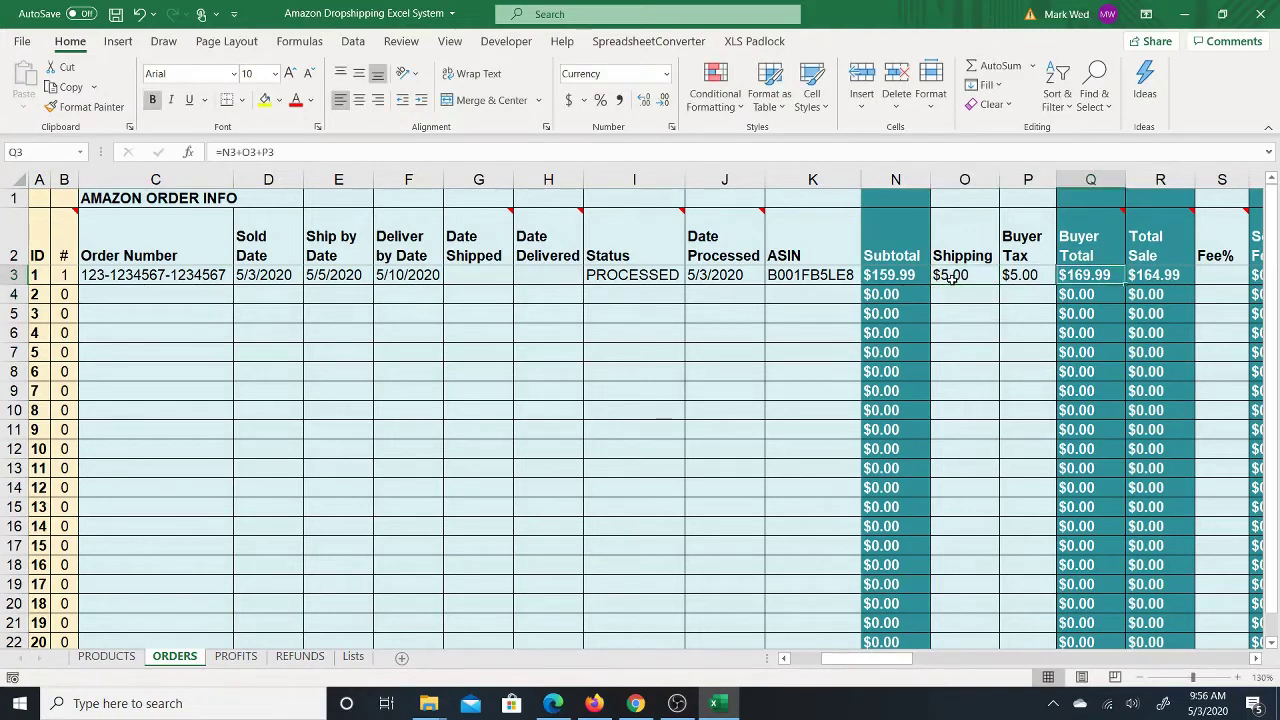
key(Left)
key(Left)
key(Left)
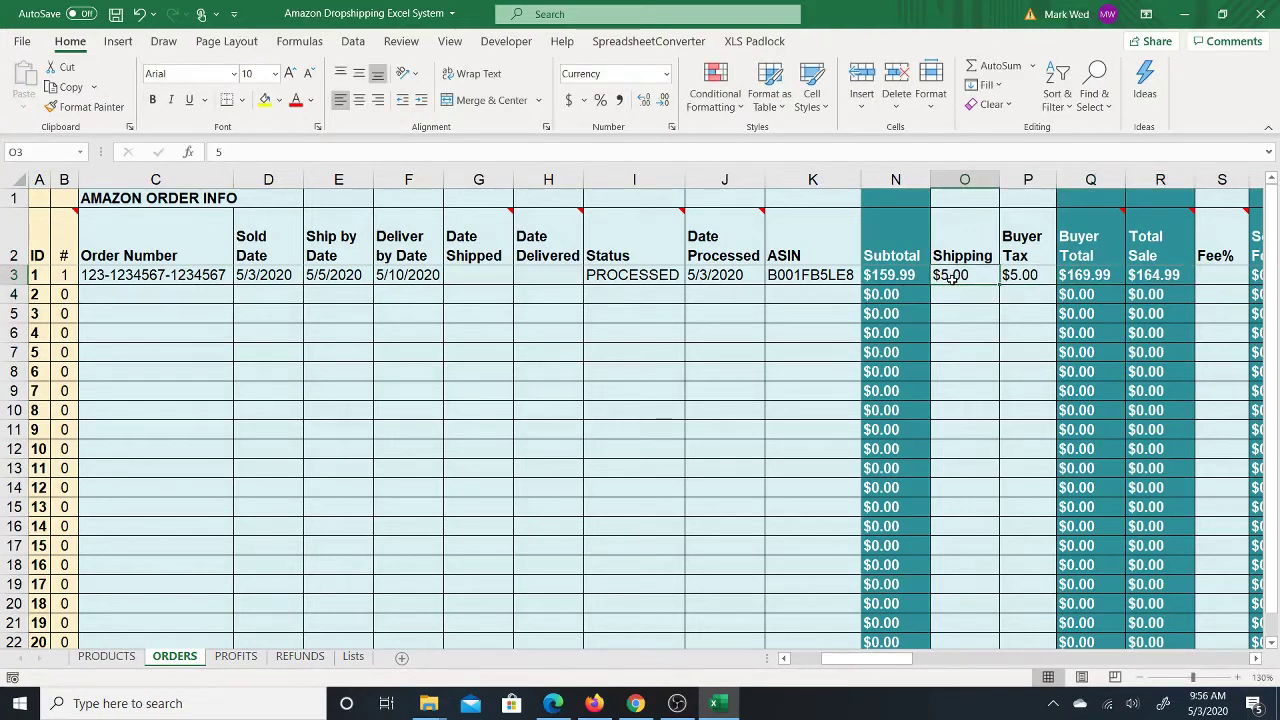
text(0)
key(Return)
key(Up)
Step: Scroll right and enter a 15% fee in the Fee% cell S3
click(1162, 276)
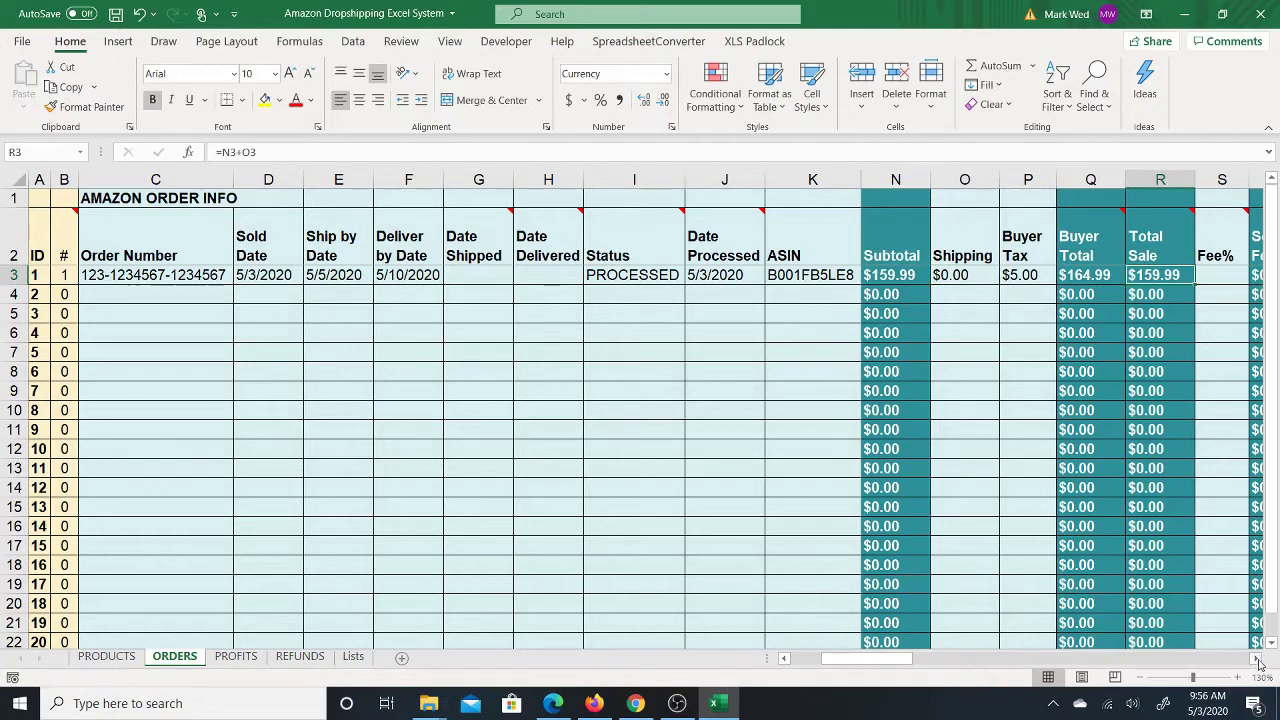
click(1256, 658)
click(1256, 658)
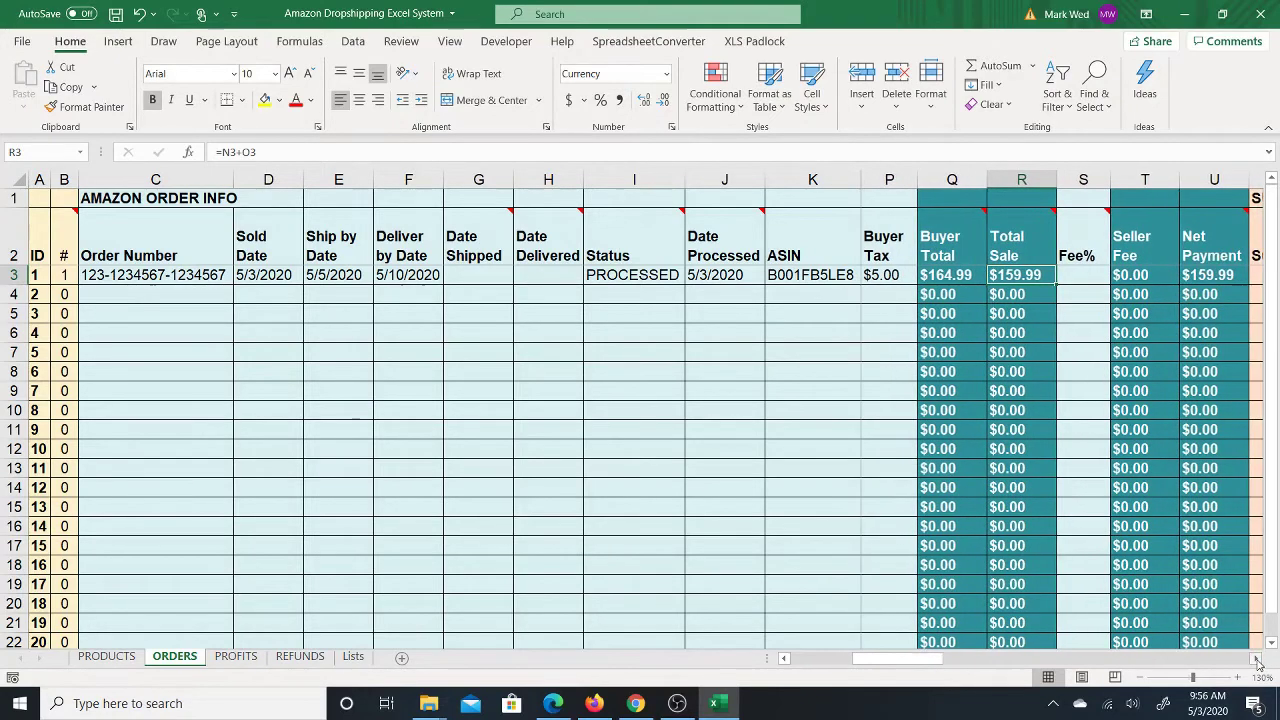
click(1256, 658)
click(1027, 280)
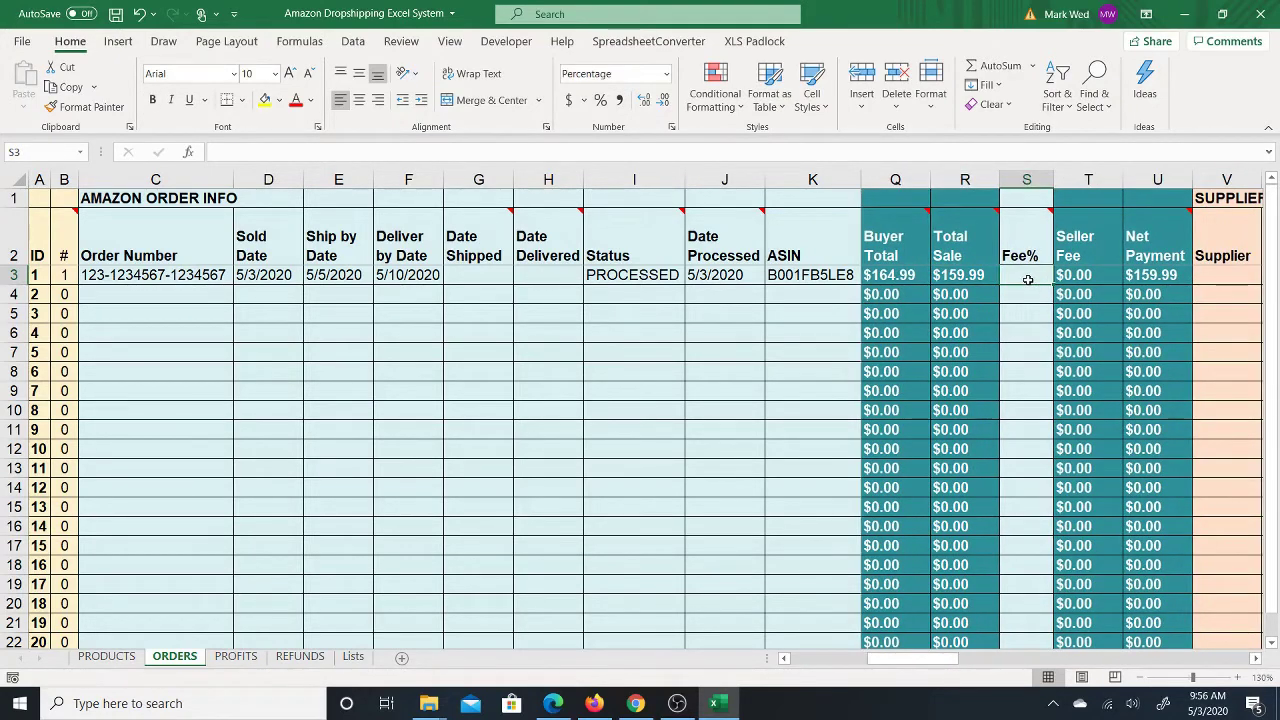
text(15)
key(Tab)
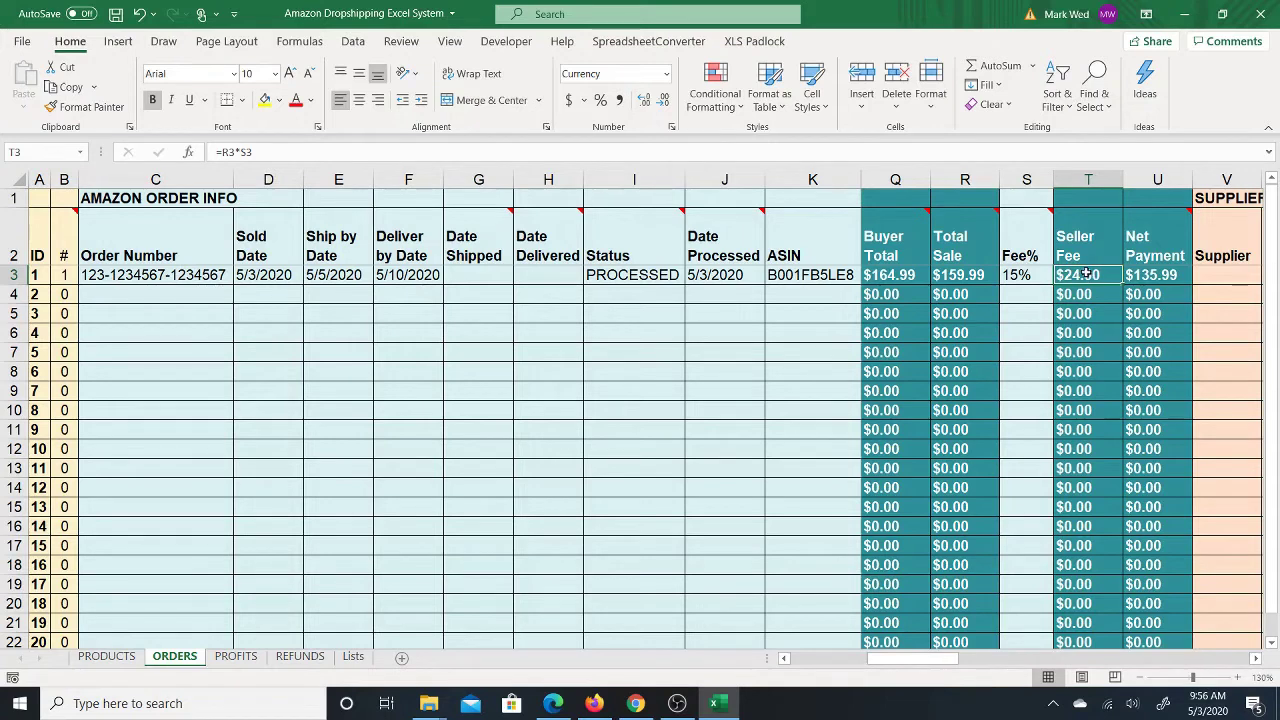
Step: Review the Total Sale, $24.00 Seller Fee and $135.99 Net Payment formulas in R3, T3, U3
click(966, 277)
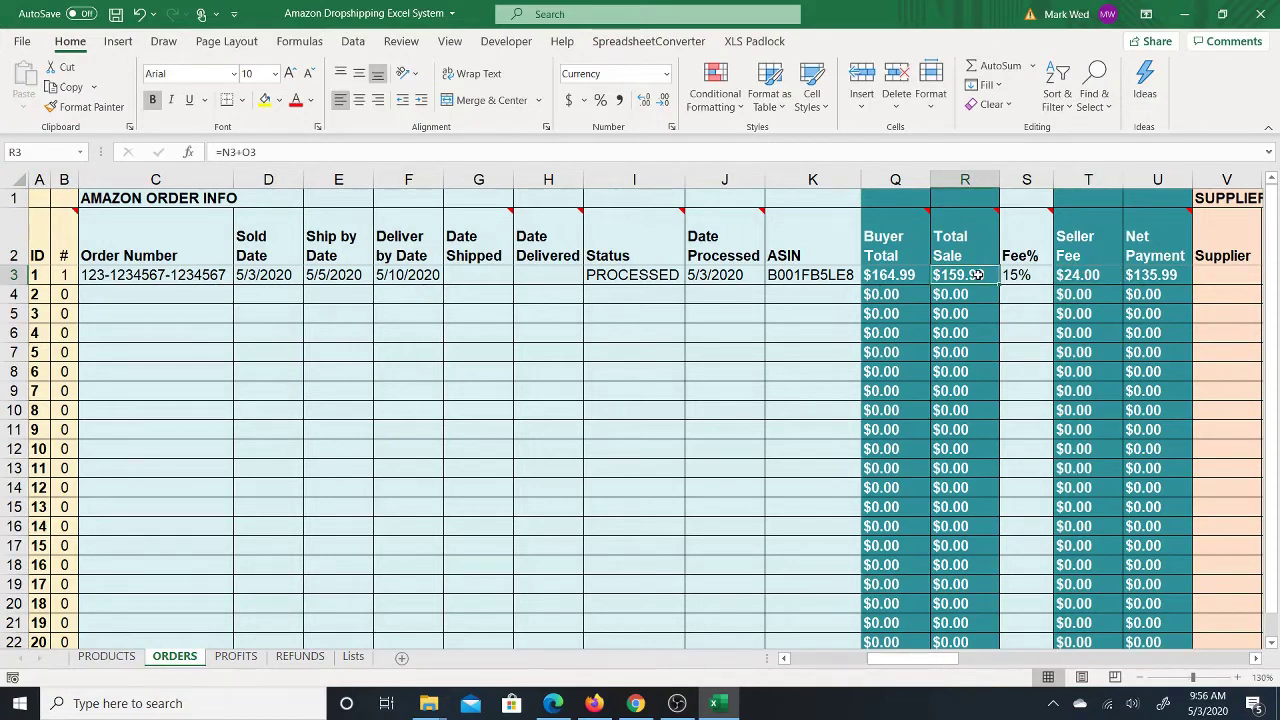
click(1080, 276)
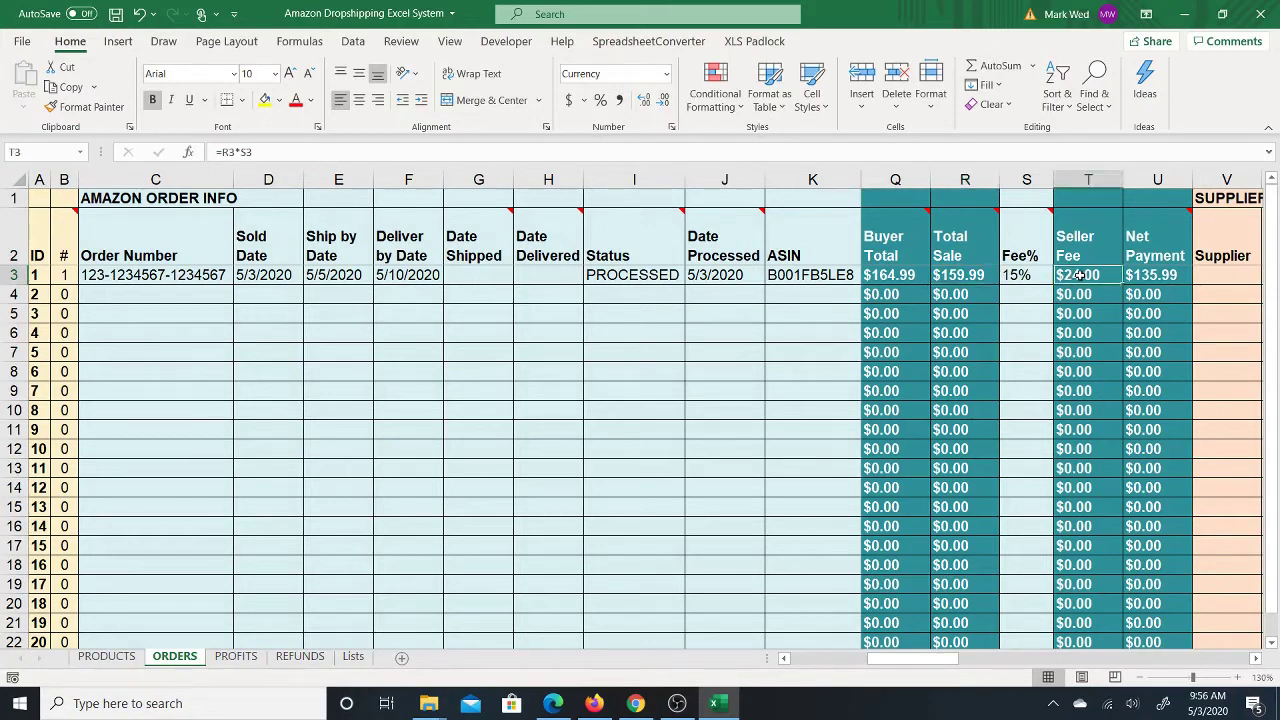
click(1138, 279)
Step: Move across row 3 from U3 into the Supplier Info columns V3 through X3
mouse_move(1146, 246)
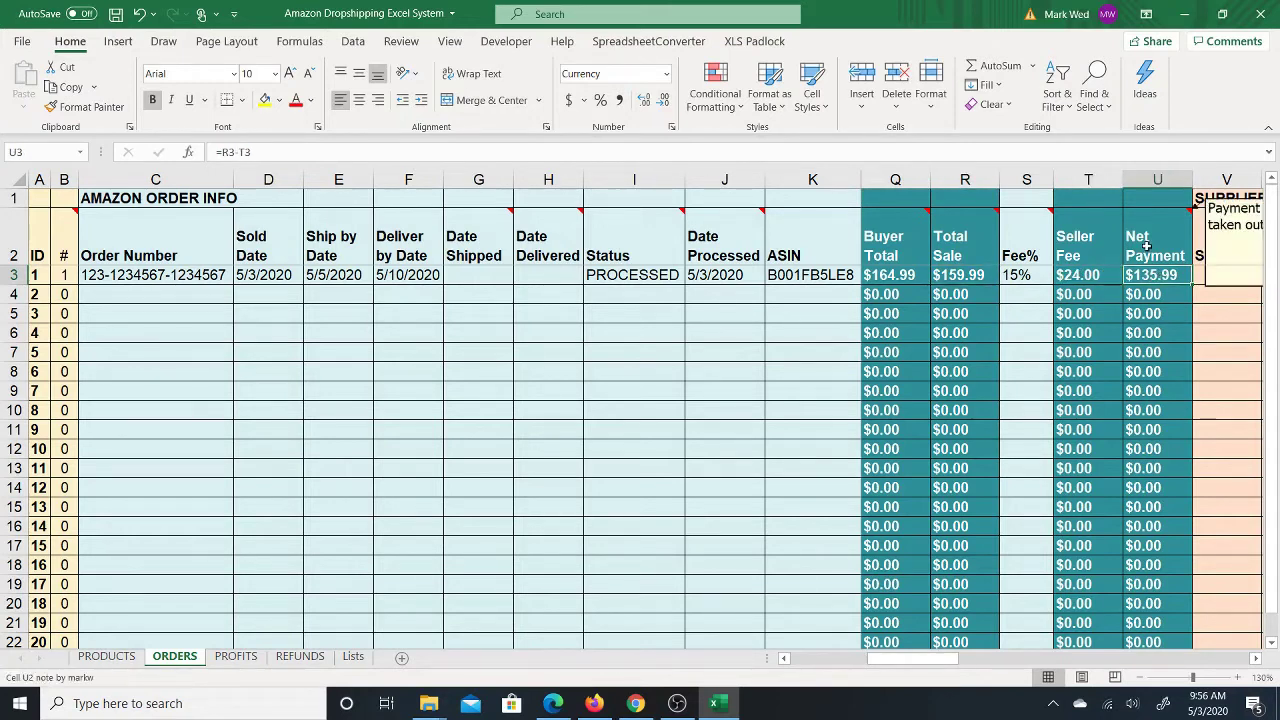
key(Right)
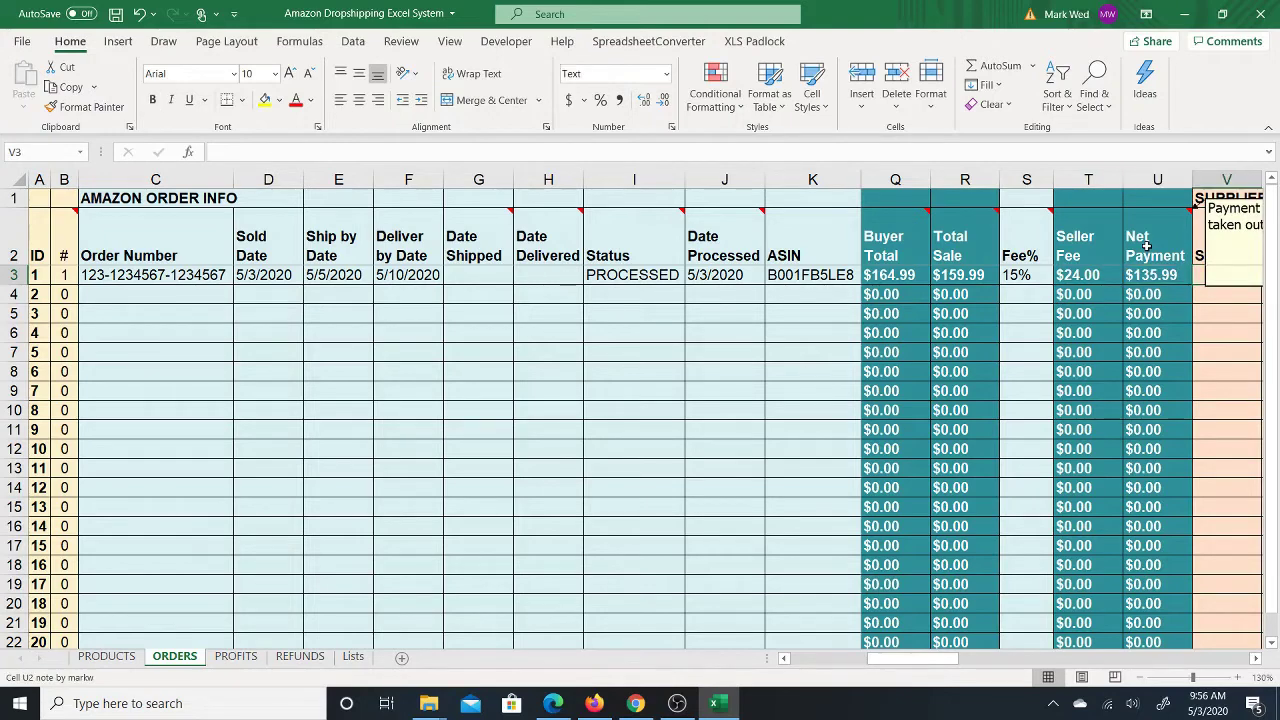
key(Right)
key(Right)
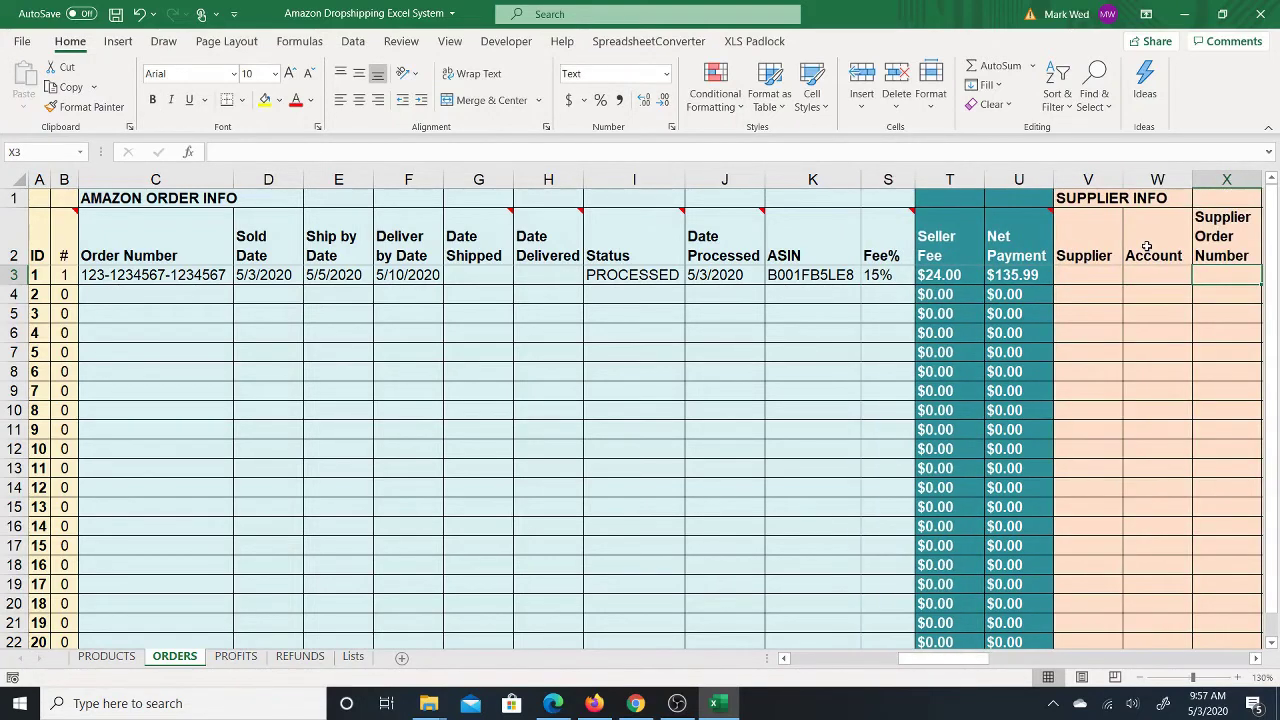
key(Right)
key(Left)
key(Left)
key(Left)
key(Right)
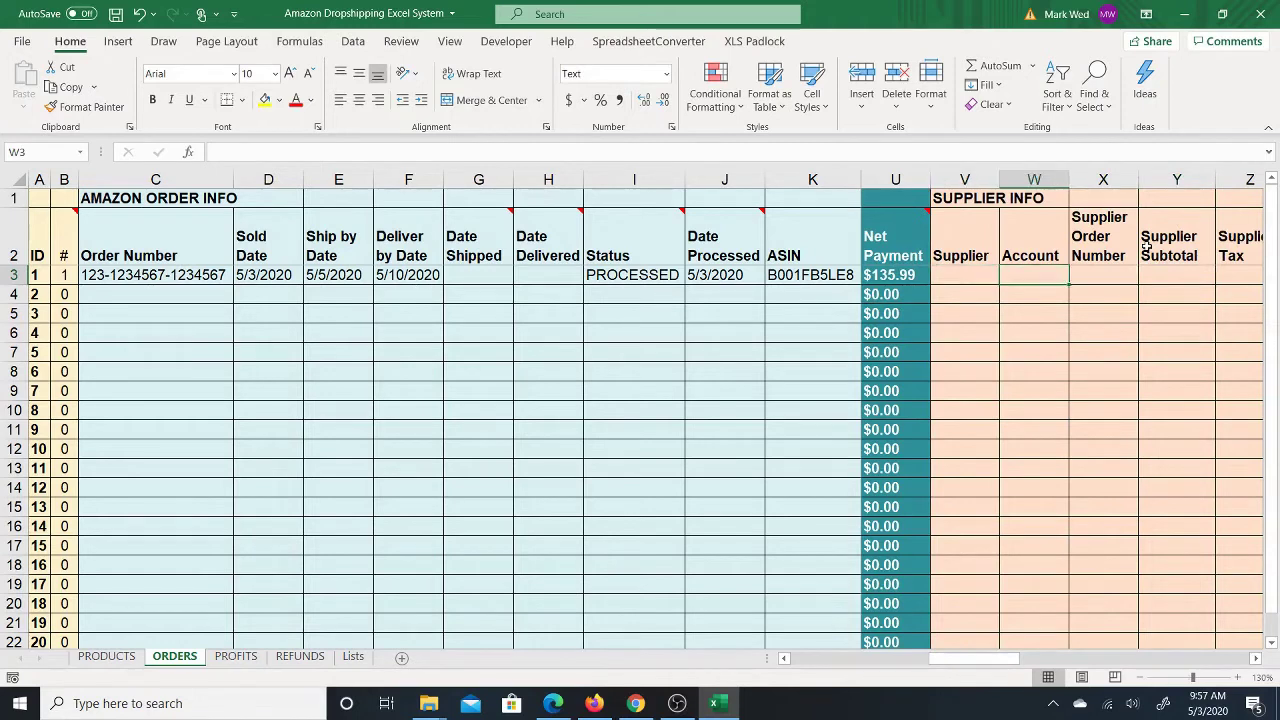
key(Left)
key(Left)
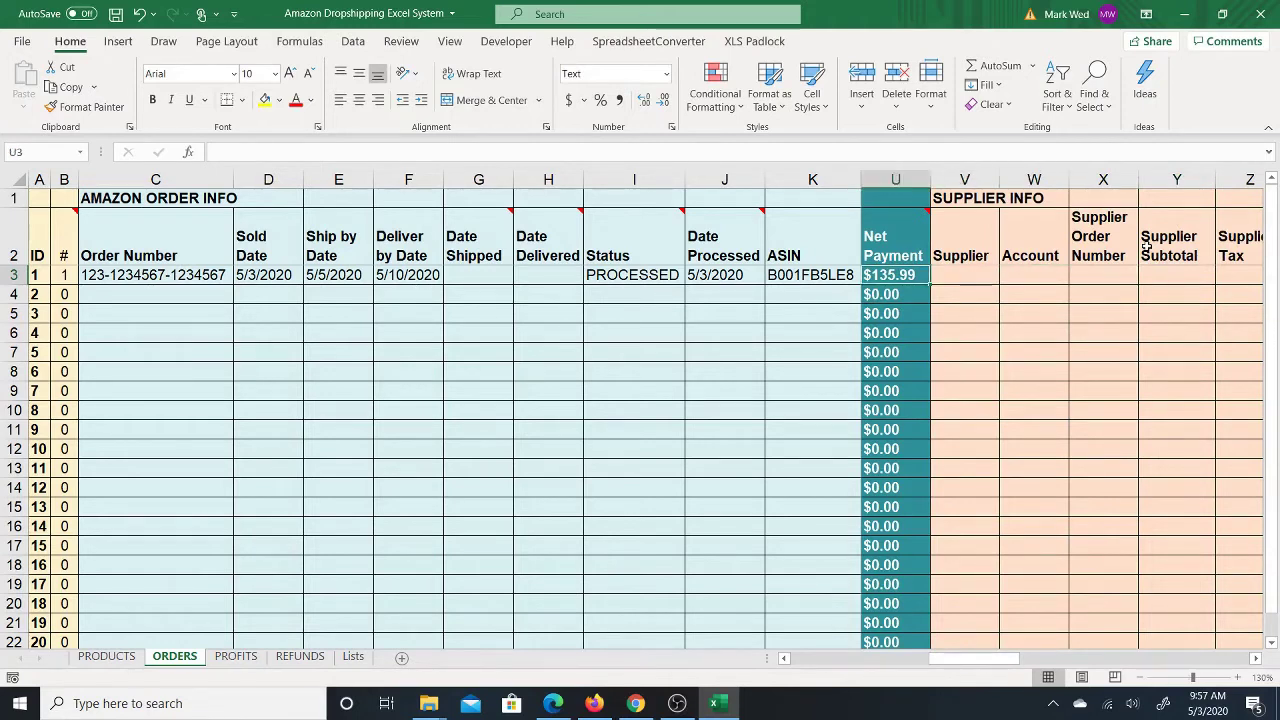
key(Right)
key(Right)
key(Right)
key(Right)
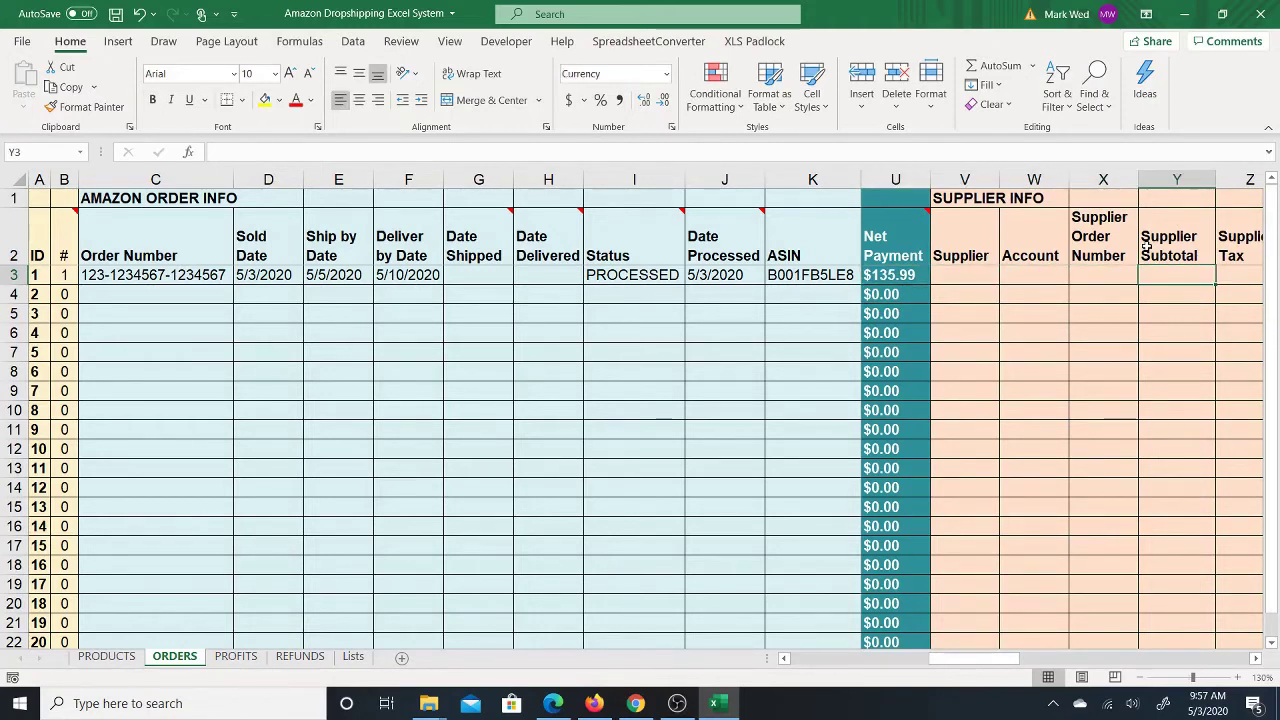
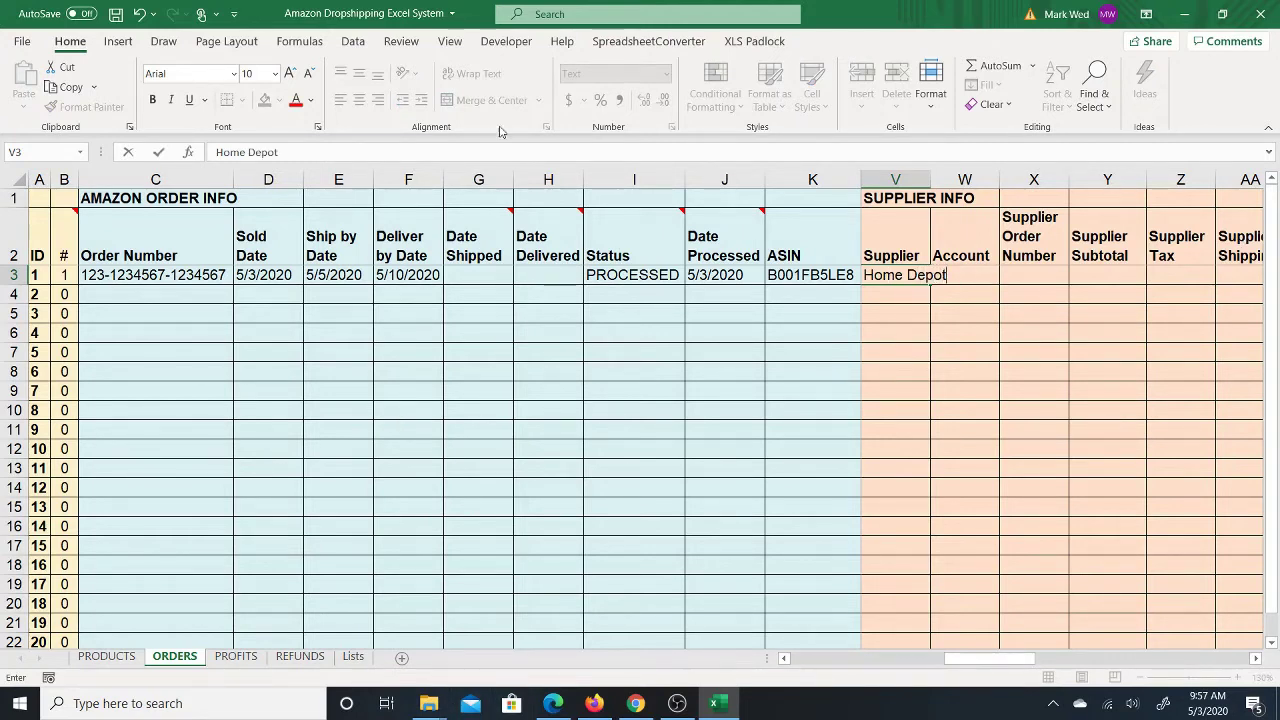
Step: Commit 'Home Depot' as the supplier for order 1 in row 3 of ORDERS
click(963, 291)
Step: Widen Supplier column V so 'Home Depot' fits, then bring up the PRODUCTS sheet
click(901, 272)
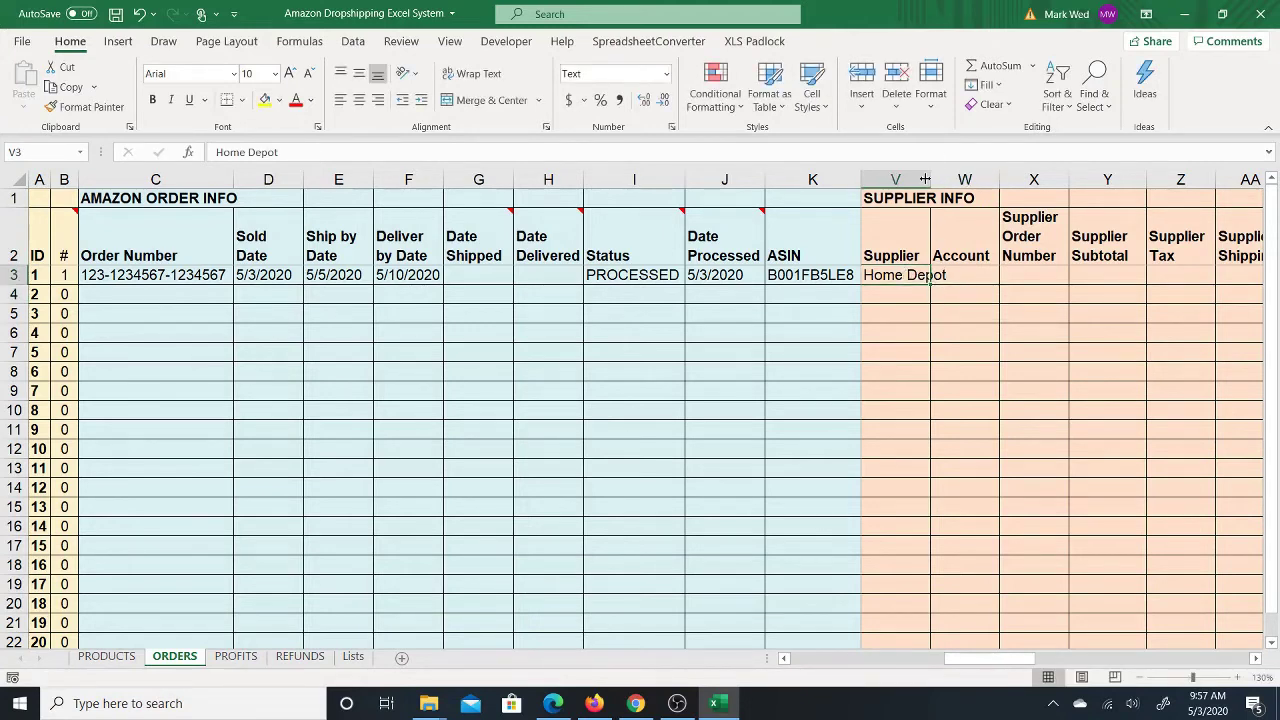
drag(925, 179, 962, 179)
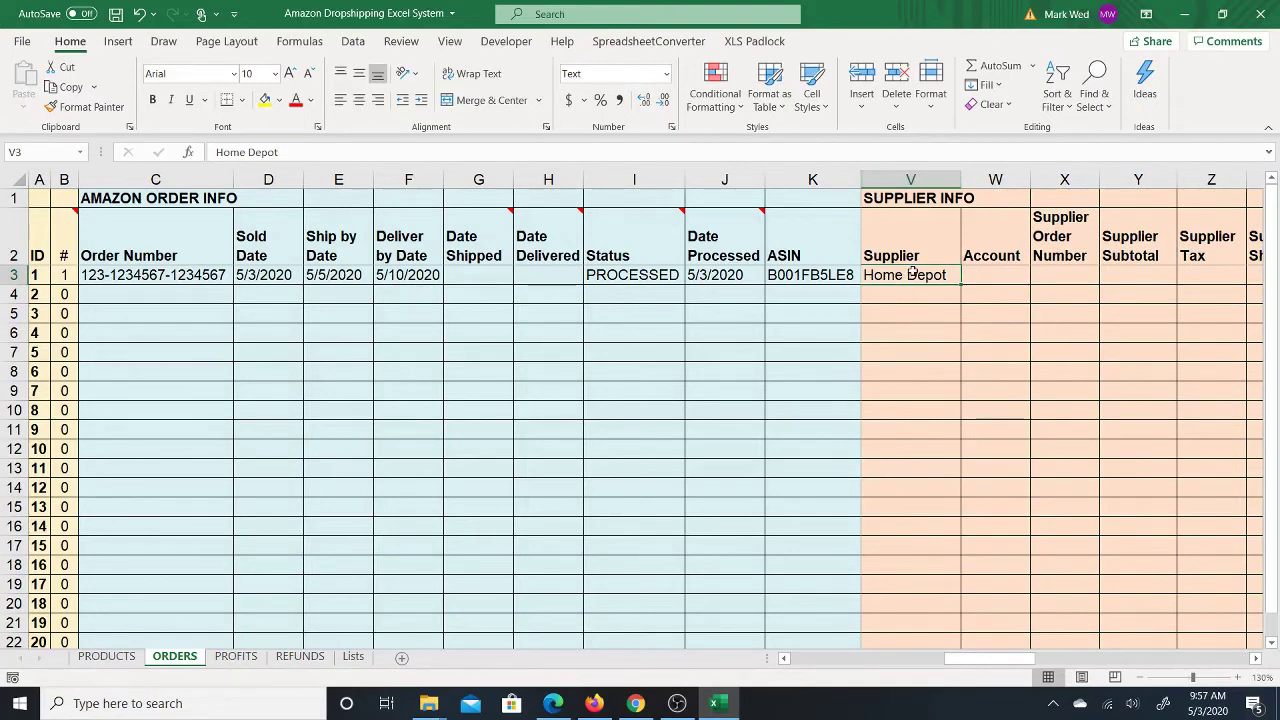
click(985, 276)
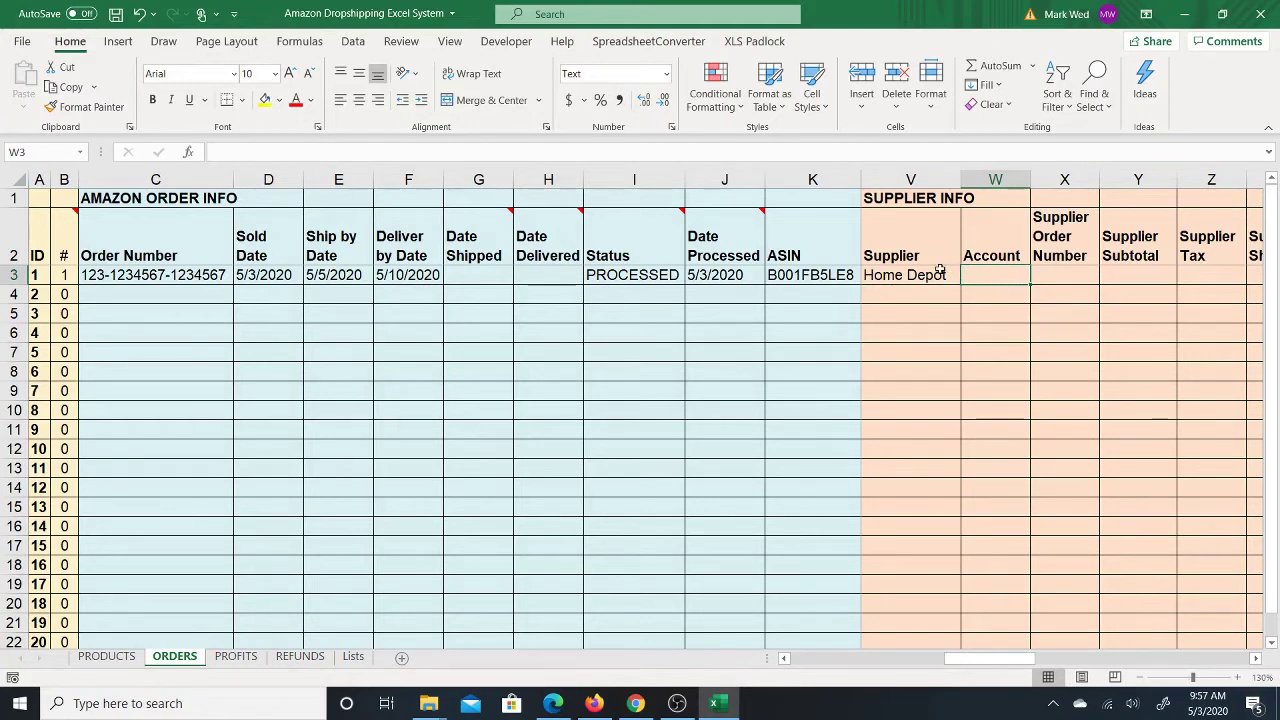
click(908, 272)
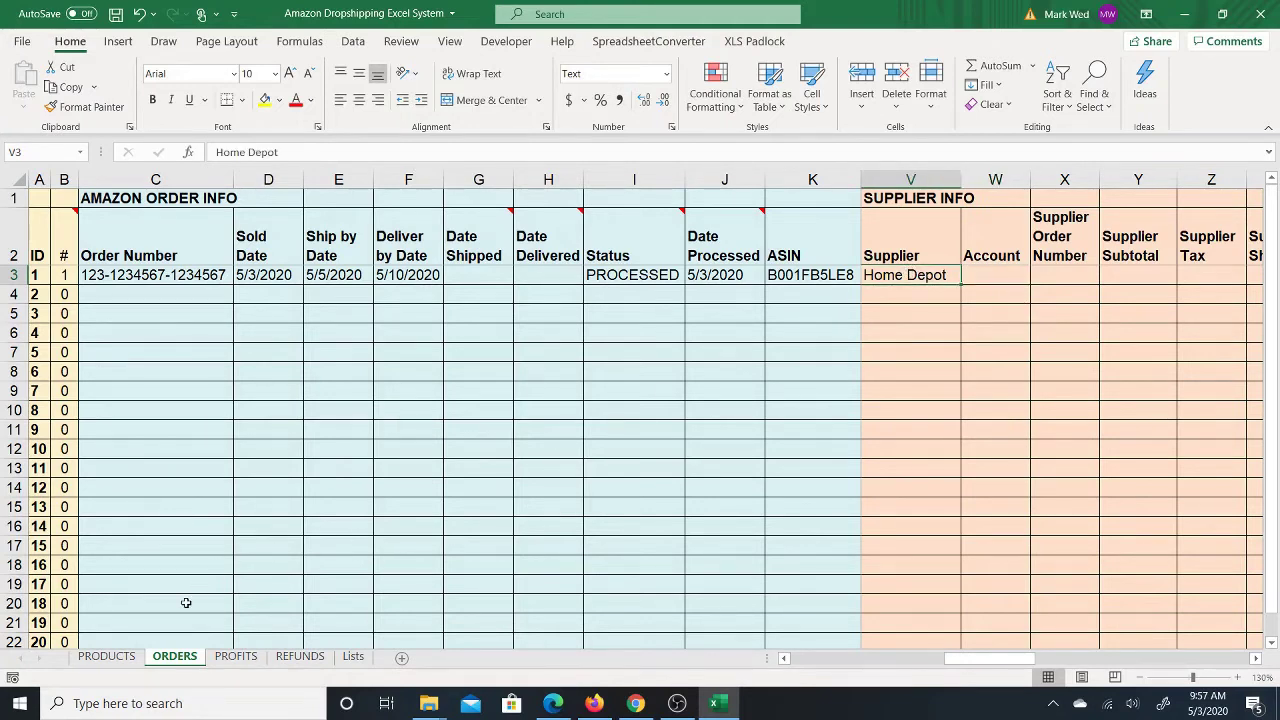
click(104, 657)
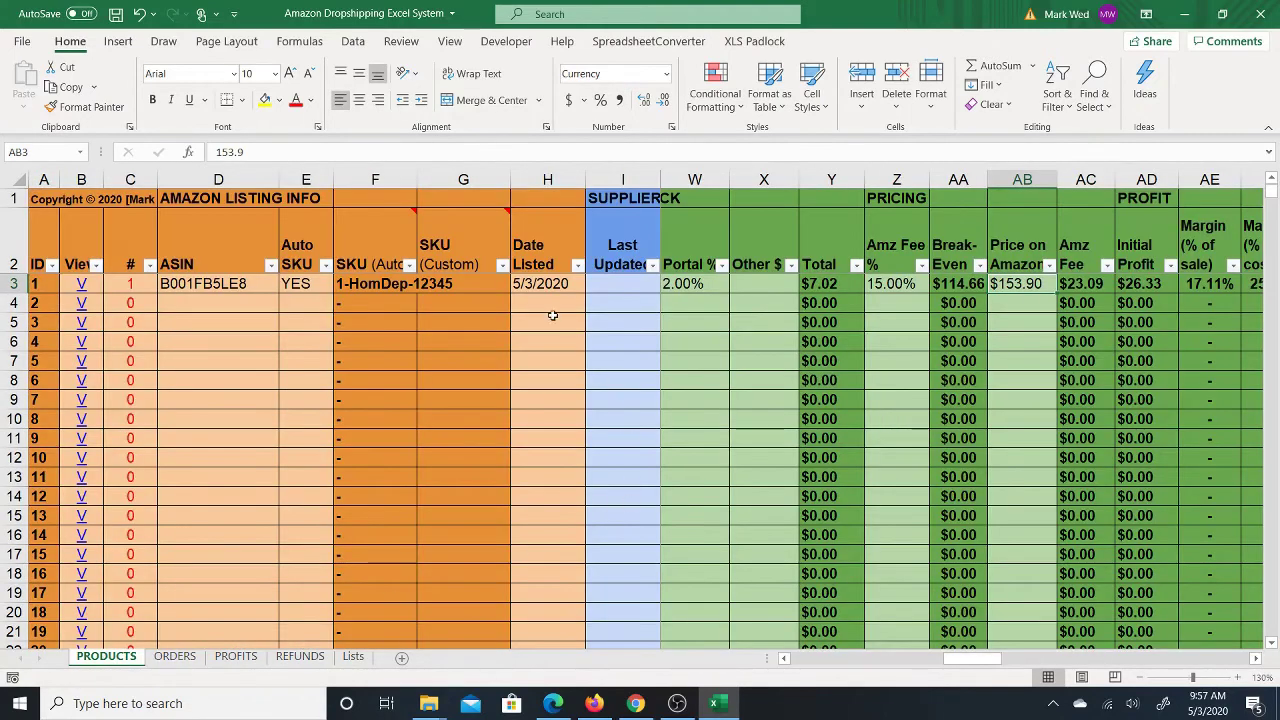
Step: Look through product 1's cost columns on PRODUCTS to find supplier code HomDep in J3
click(642, 283)
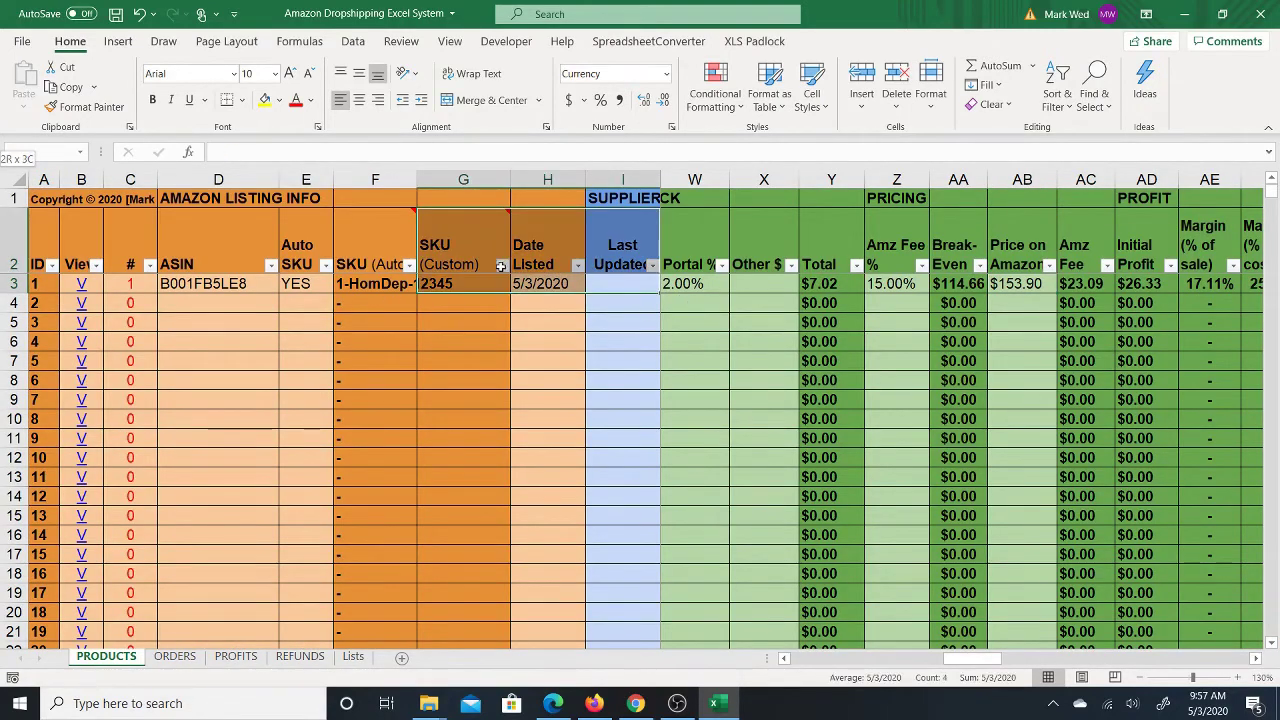
click(686, 285)
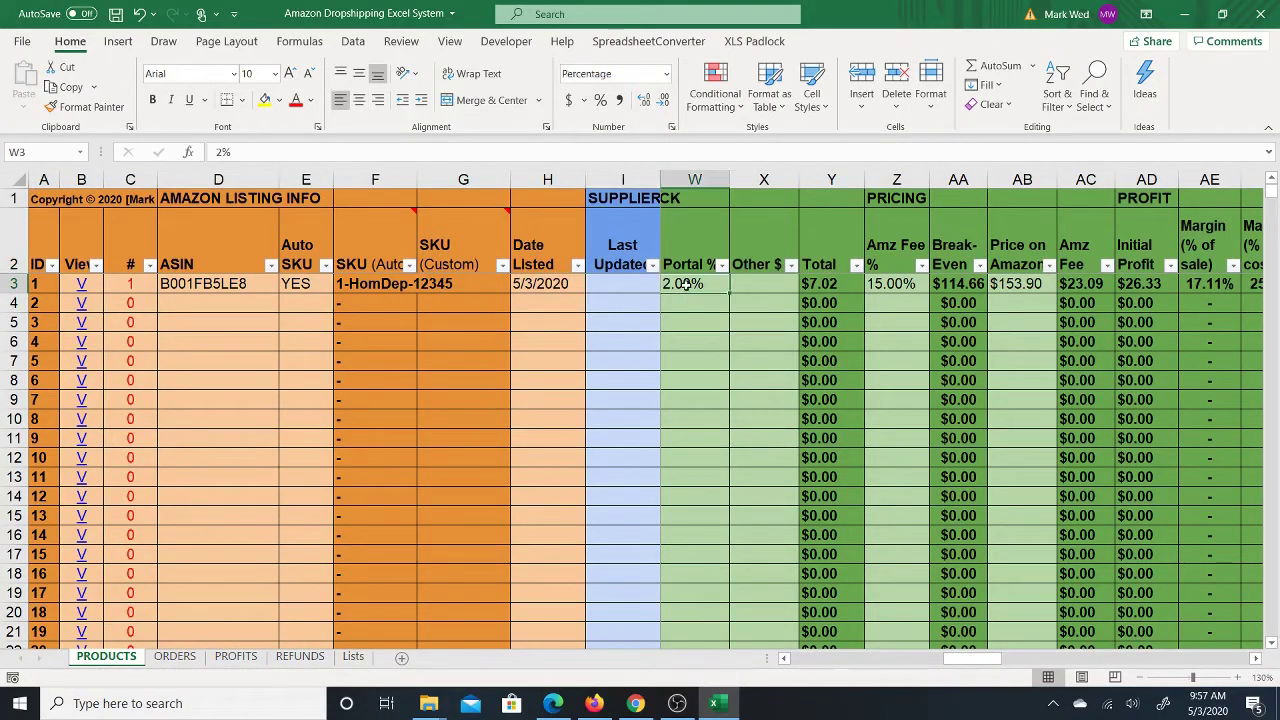
key(Up)
key(Up)
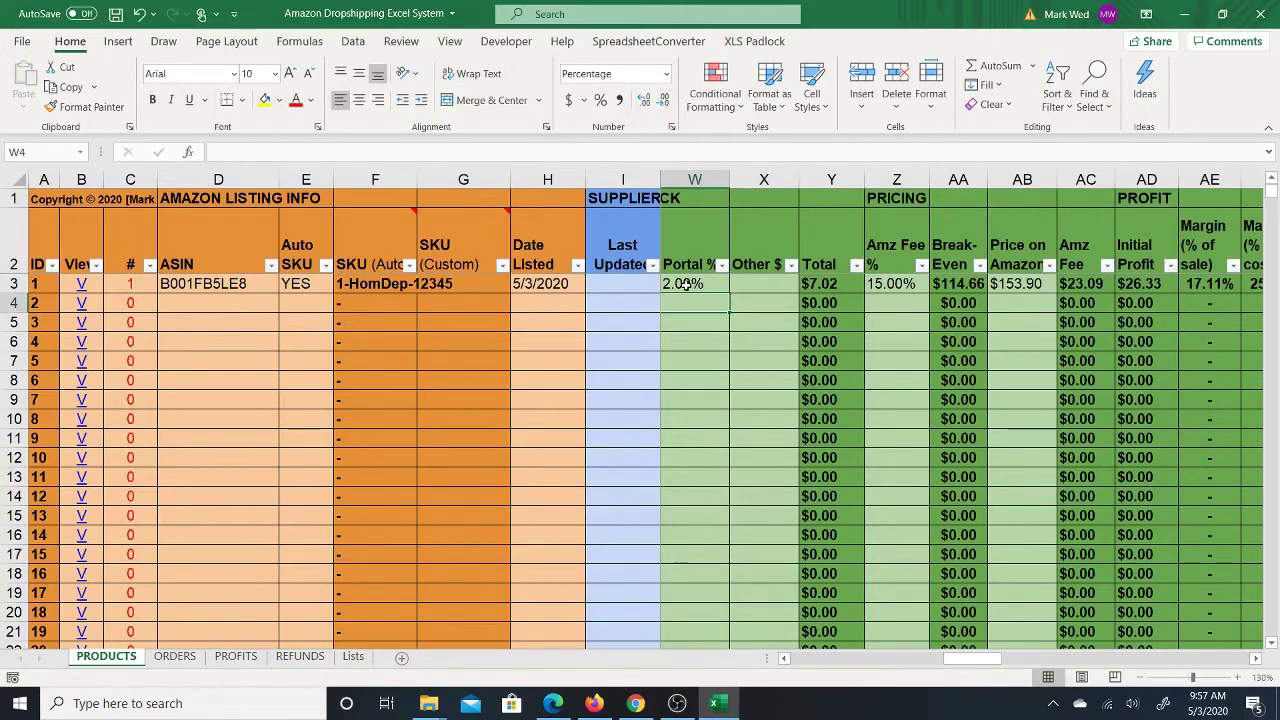
key(Left)
key(Left)
key(Down)
key(Down)
key(Left)
key(Left)
key(Left)
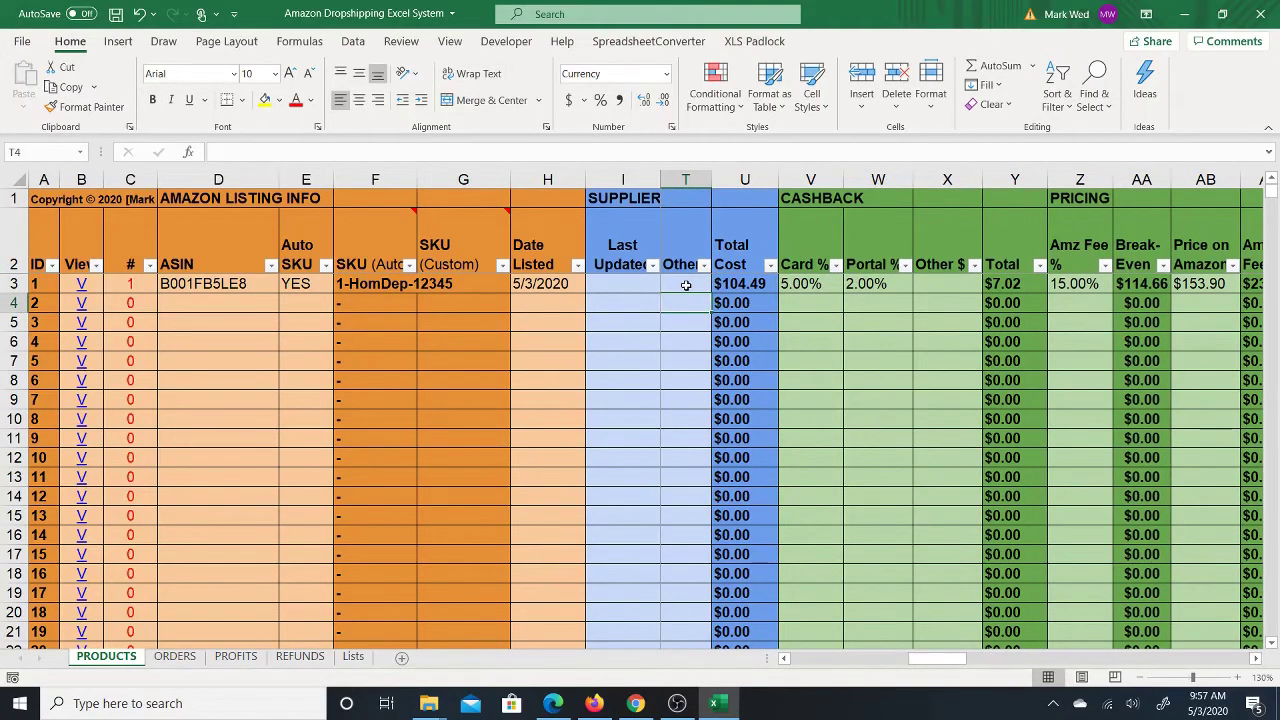
key(Left)
key(Left)
key(Down)
key(Down)
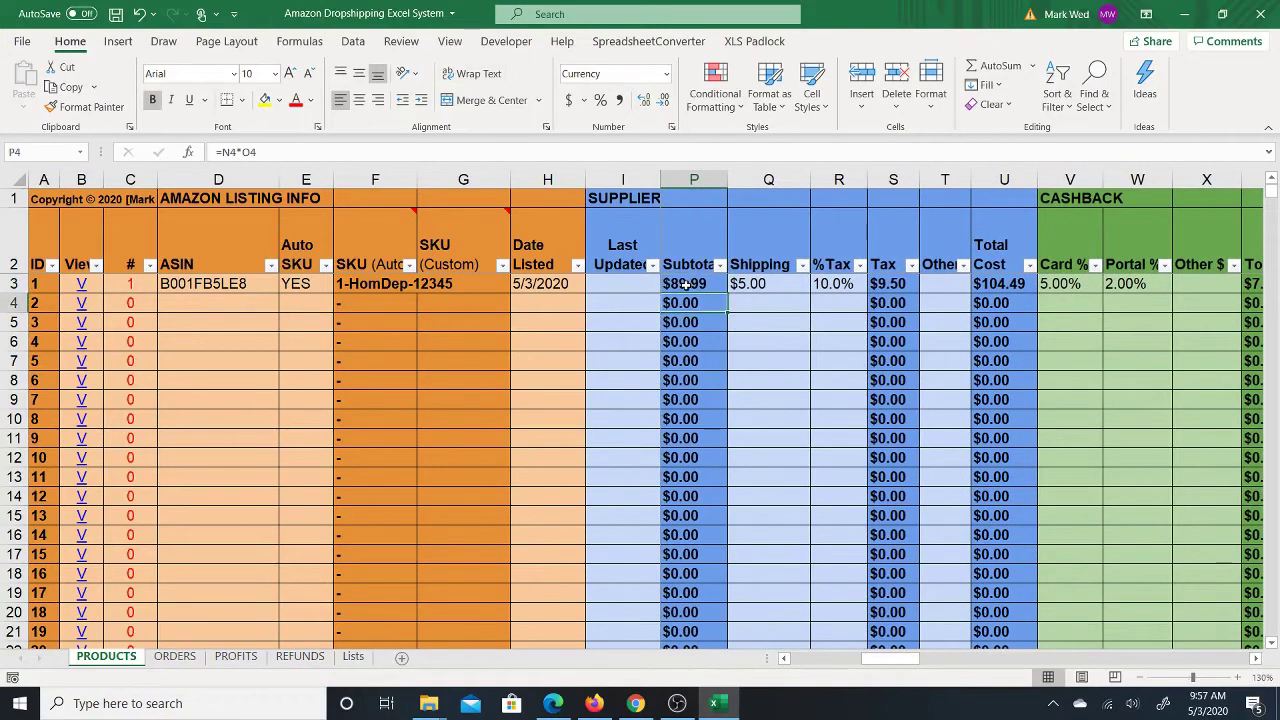
key(Left)
key(Left)
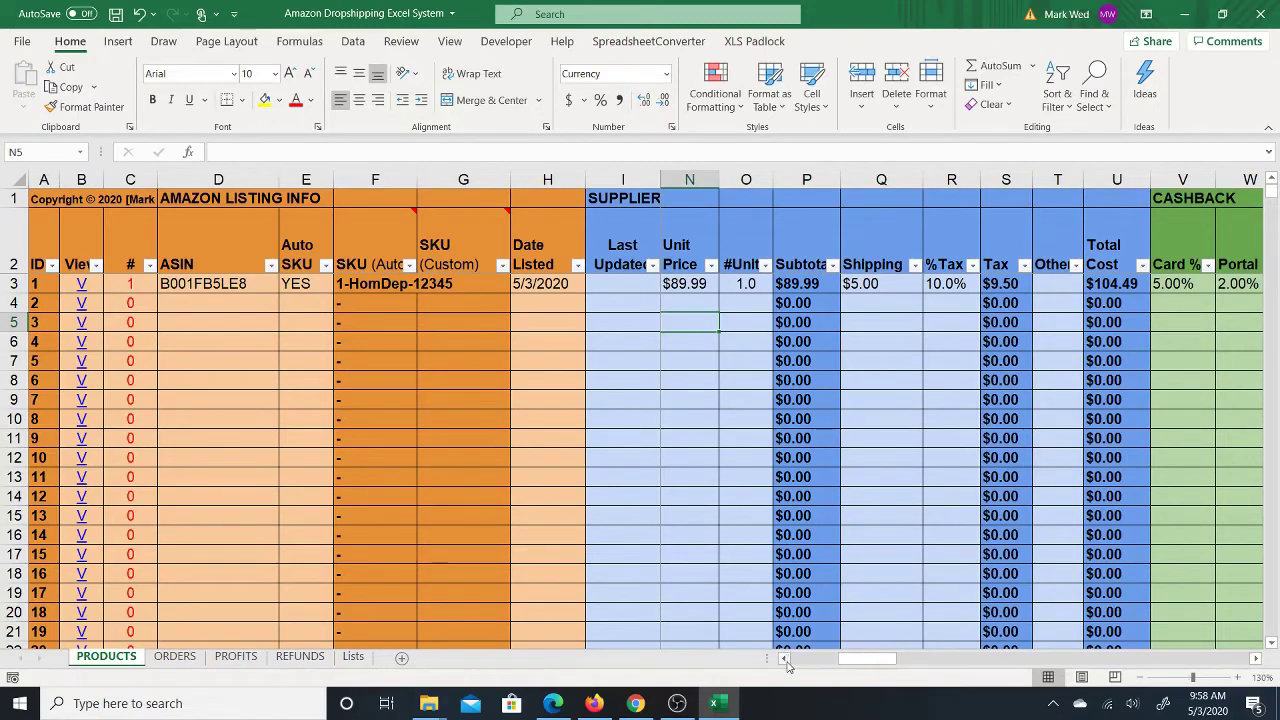
click(785, 662)
click(785, 662)
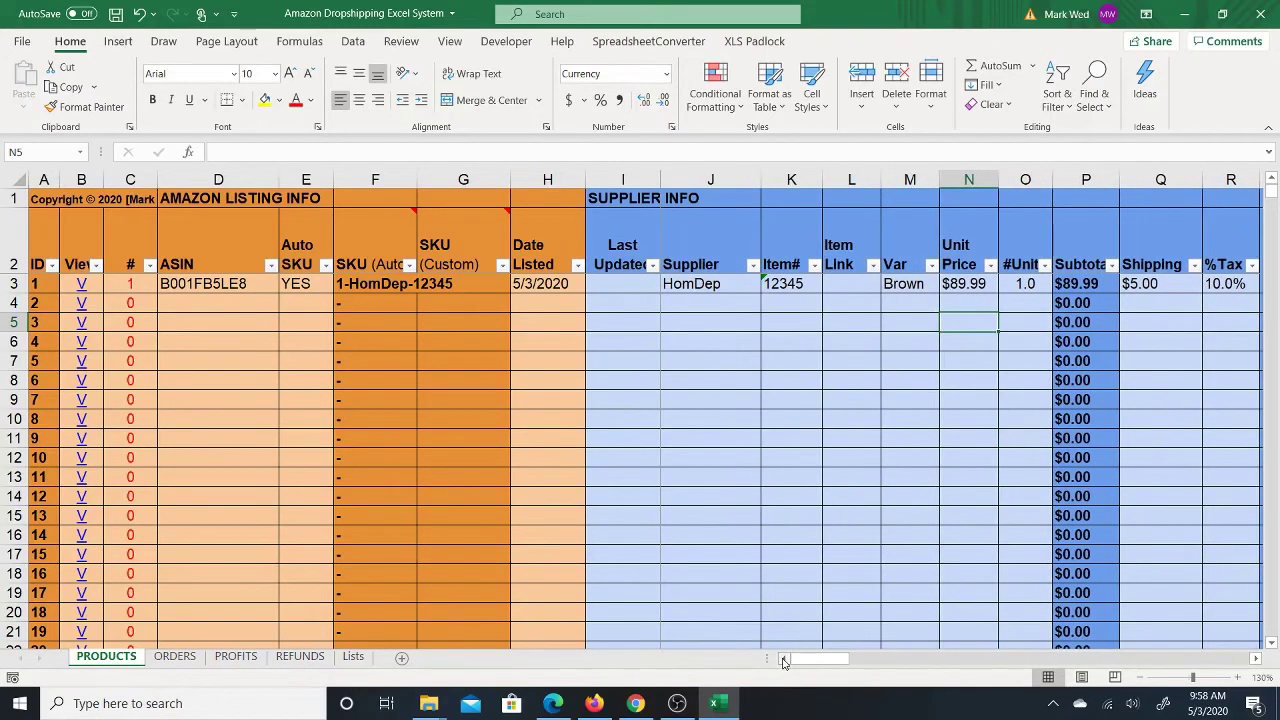
click(710, 290)
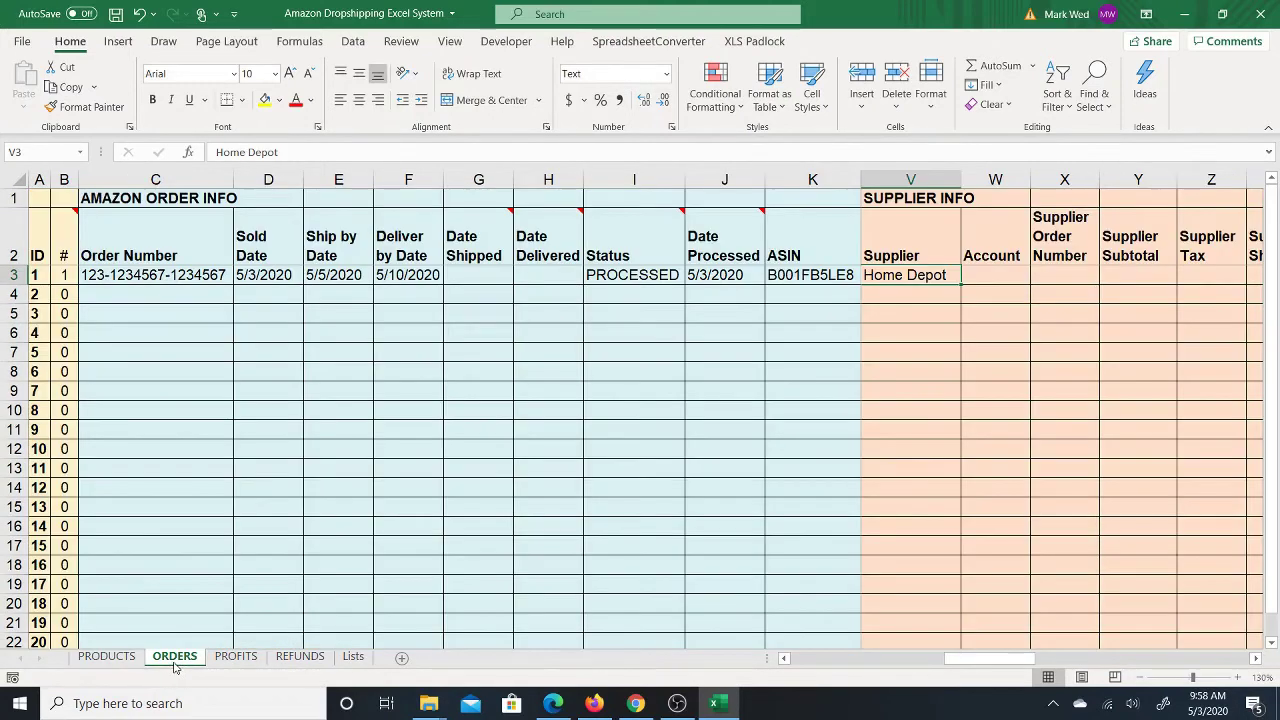
Step: Change order 1's supplier in V3 to HomDep and narrow column V to fit
click(175, 657)
text(H)
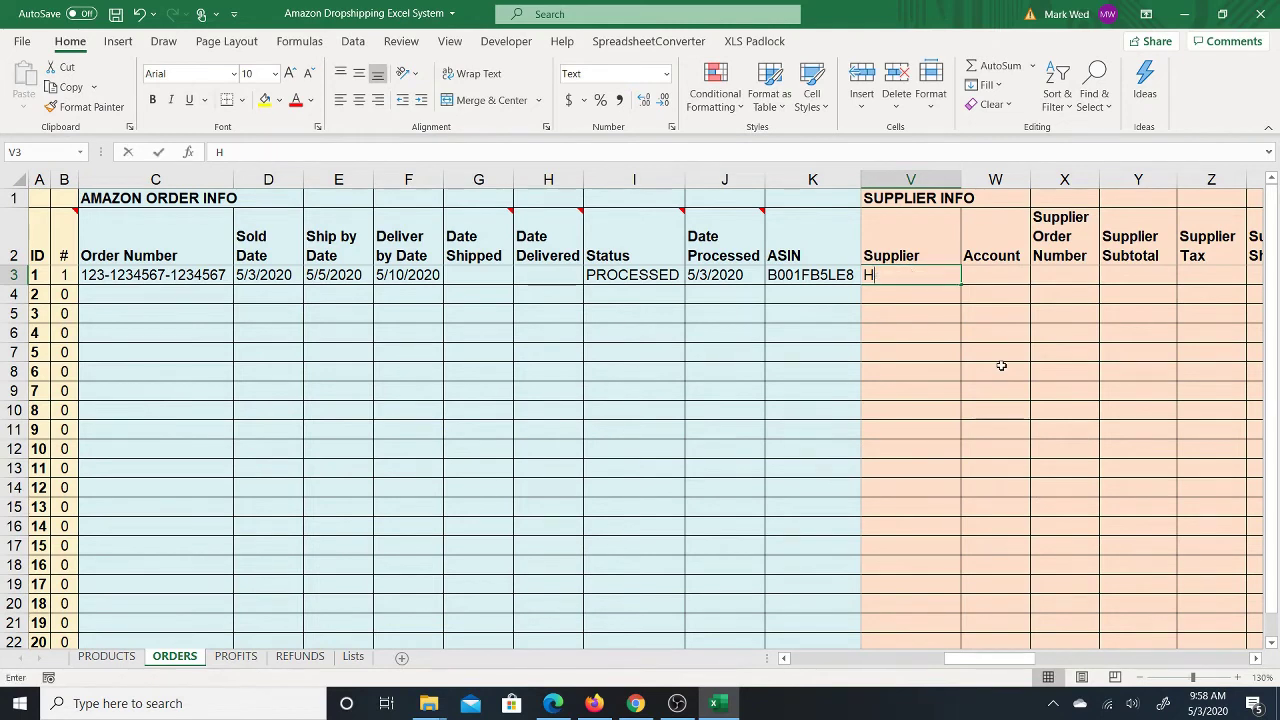
text(omDep)
key(Tab)
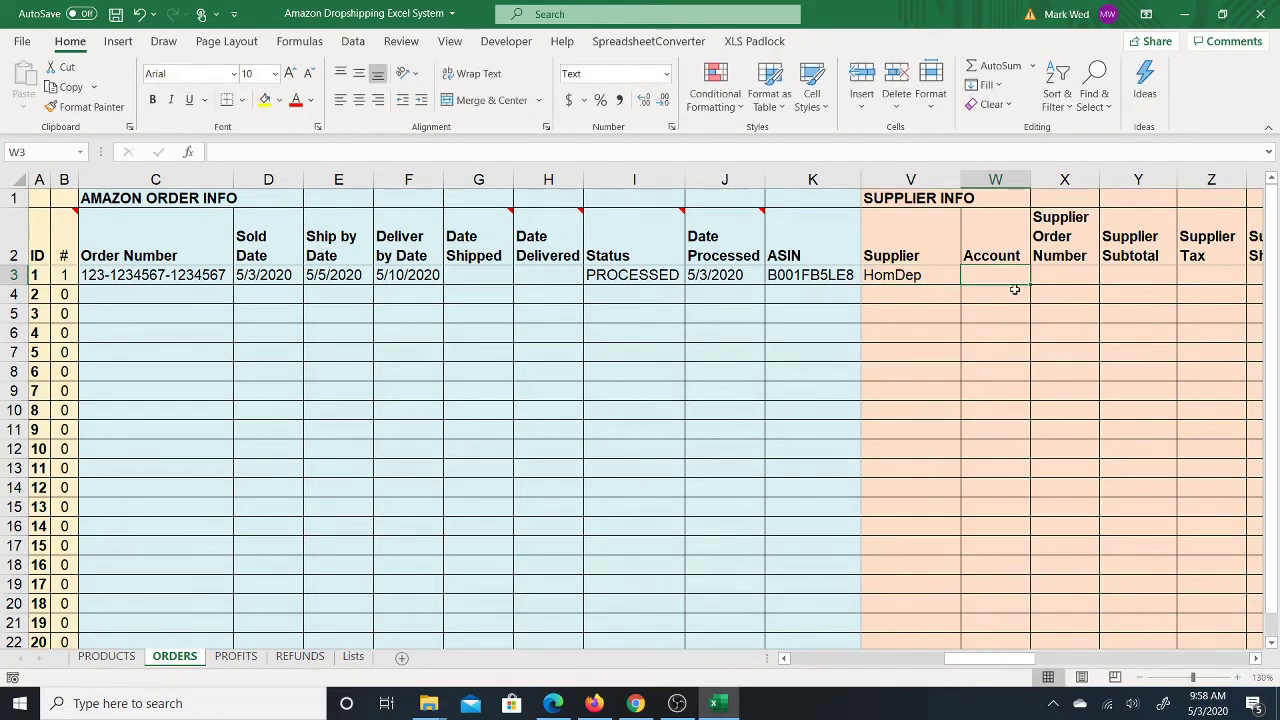
drag(964, 179, 941, 179)
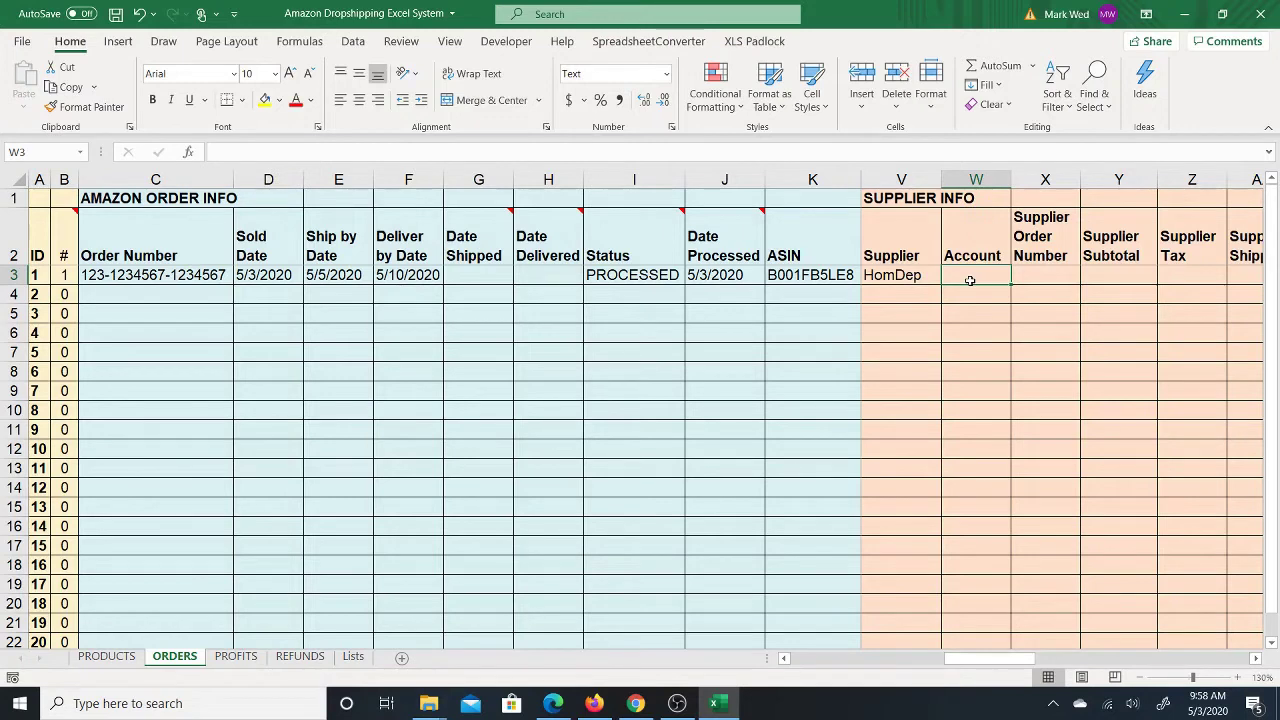
key(Tab)
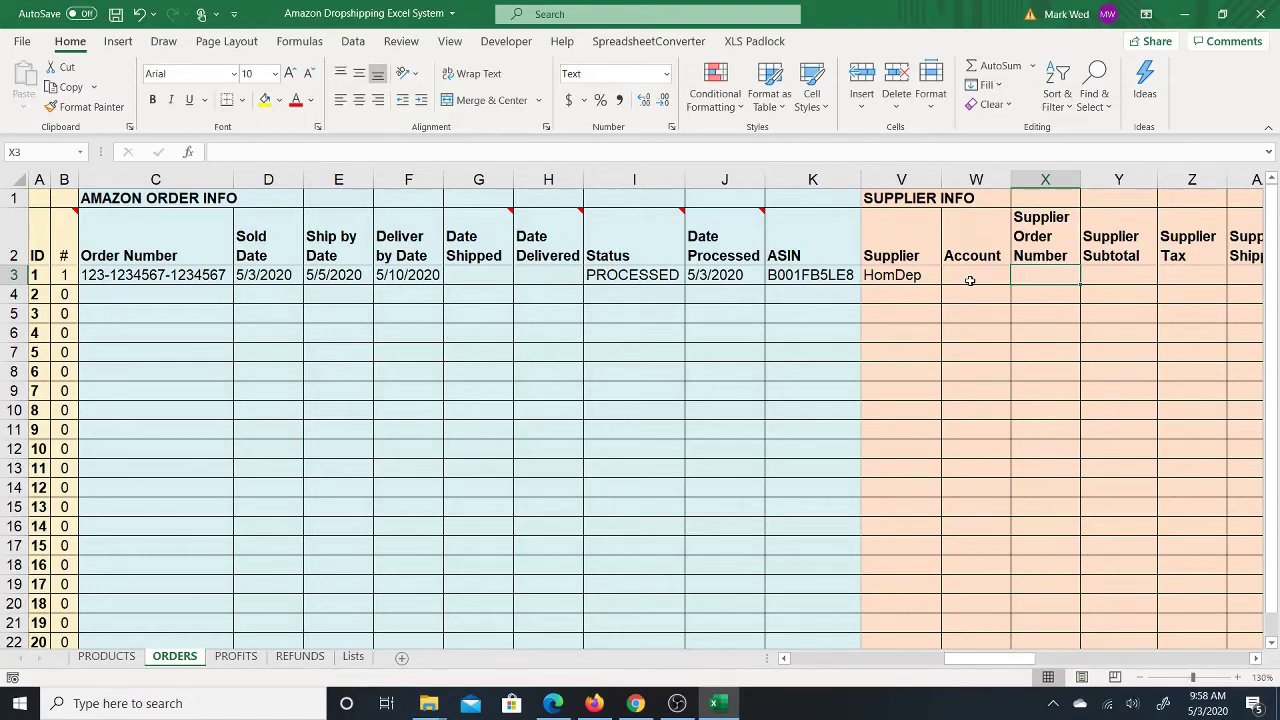
click(970, 280)
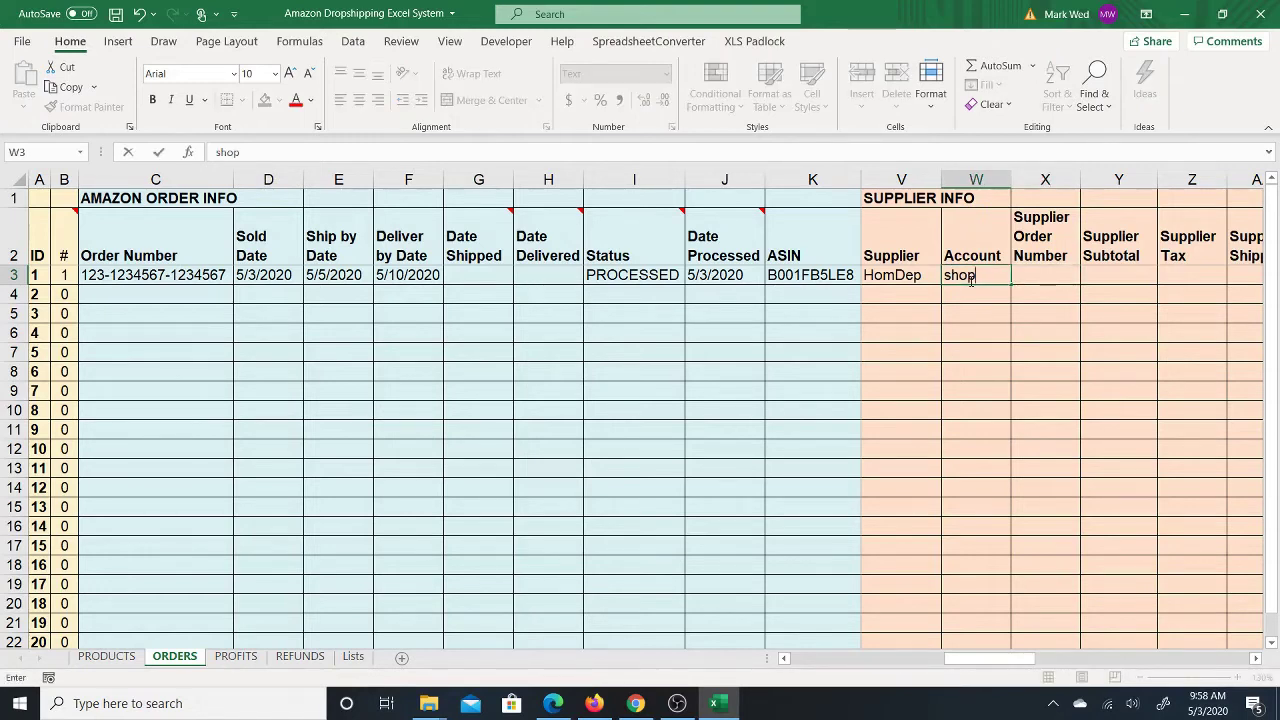
Step: Fill W3 with the supplier account e-mail and X3 with the supplier order number
key(Tab)
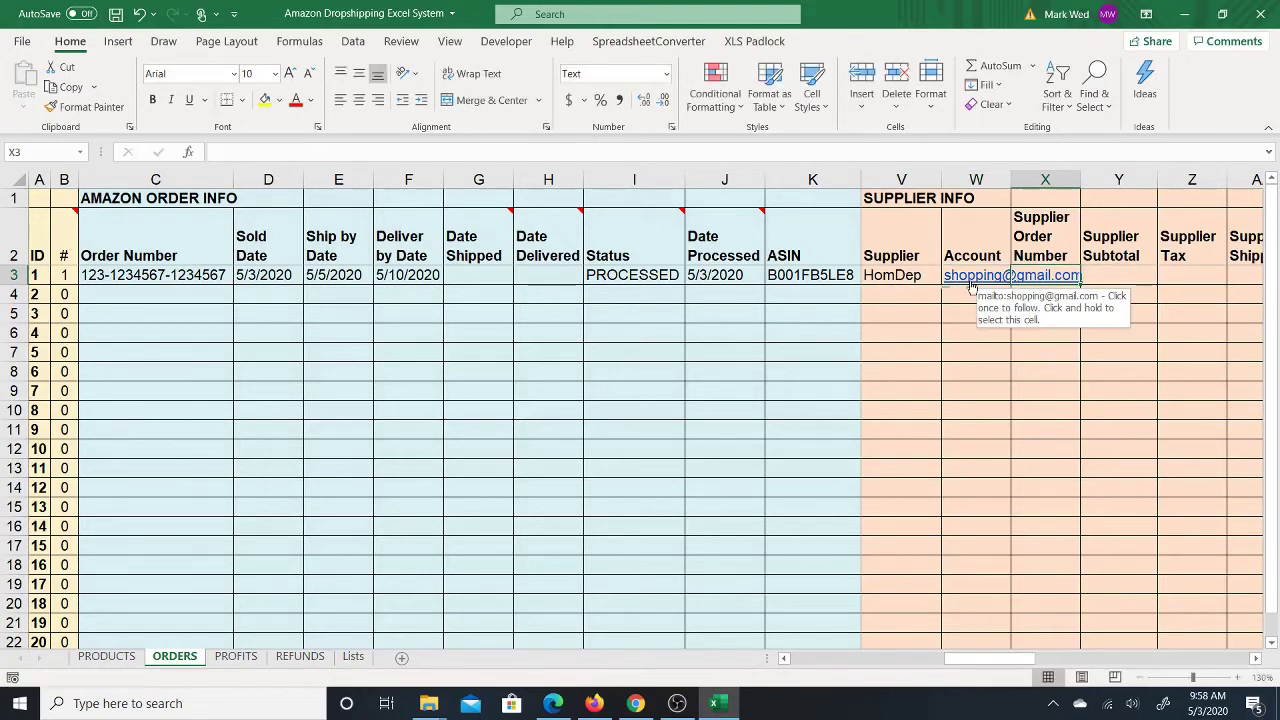
text(123456)
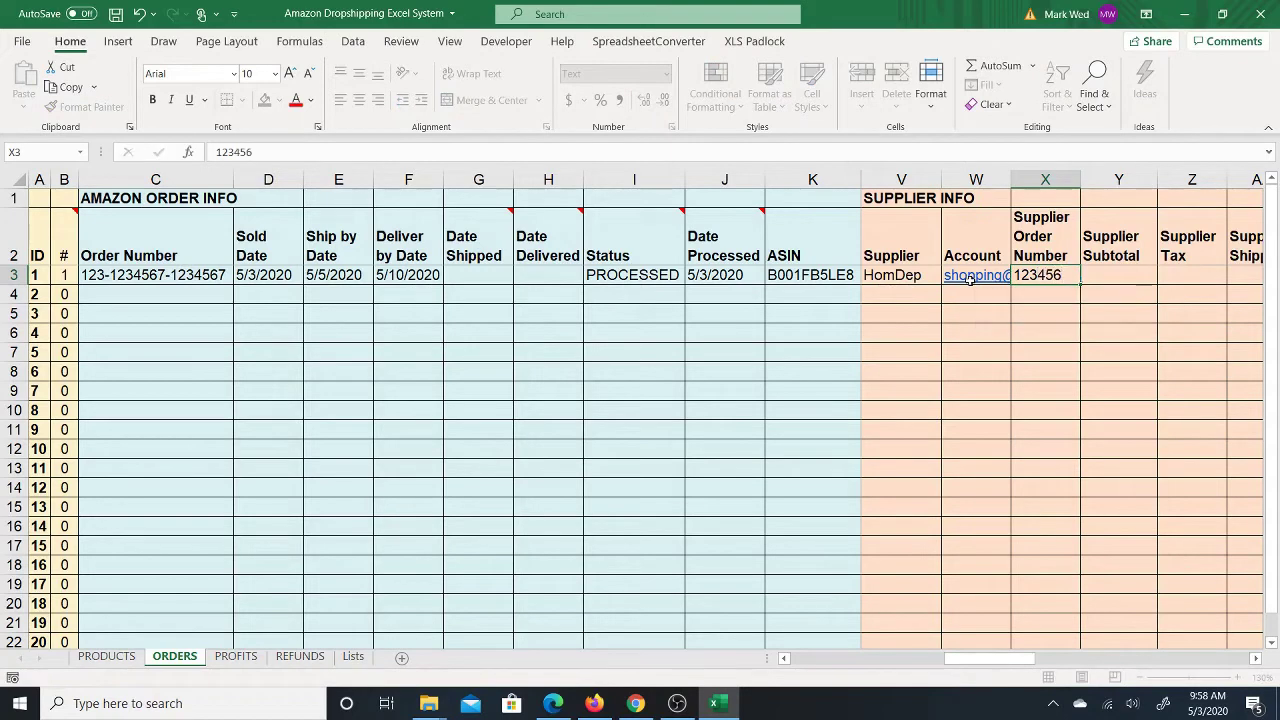
key(Return)
key(Tab)
key(Tab)
key(Up)
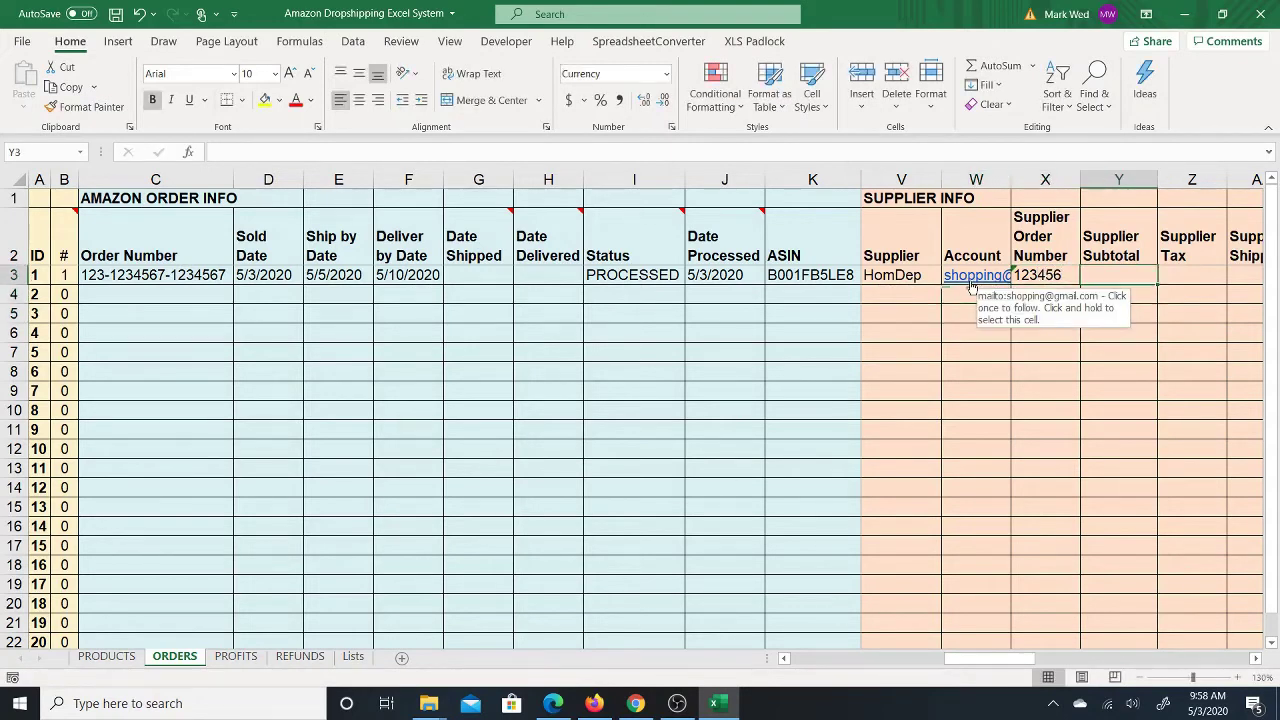
key(Tab)
key(Tab)
key(Tab)
key(Tab)
key(Left)
key(Left)
key(Left)
key(Left)
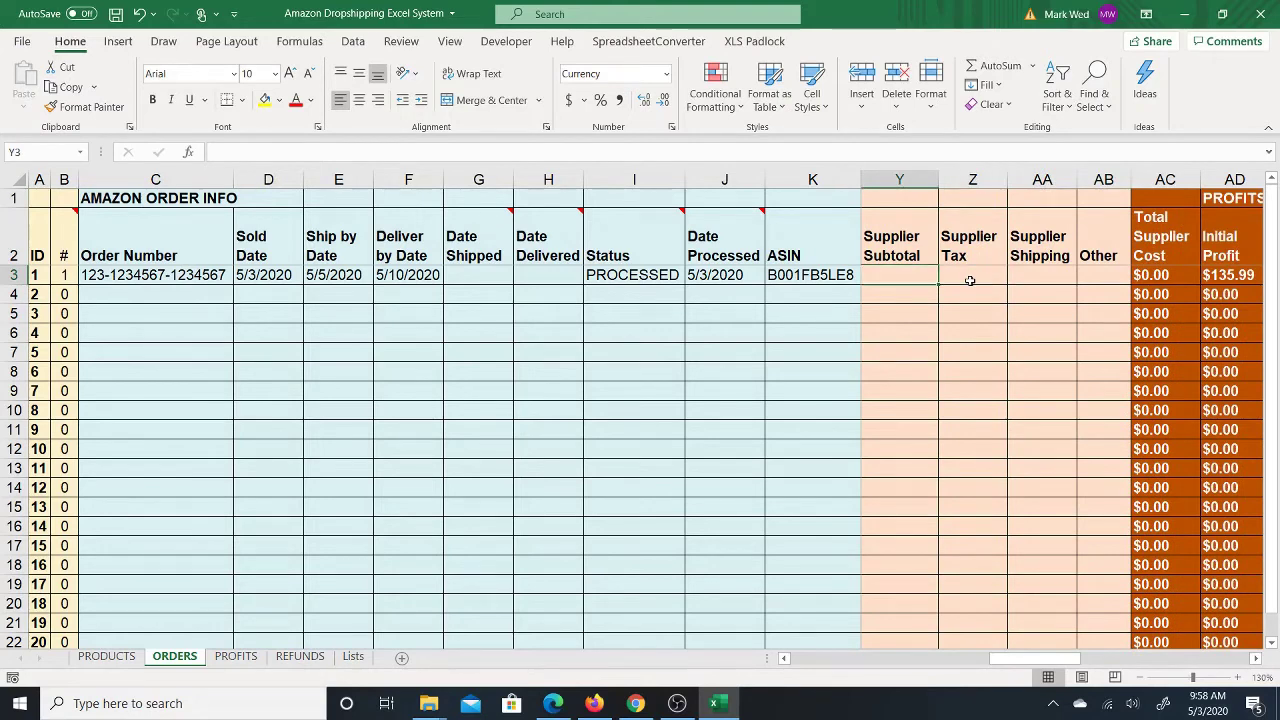
text(100)
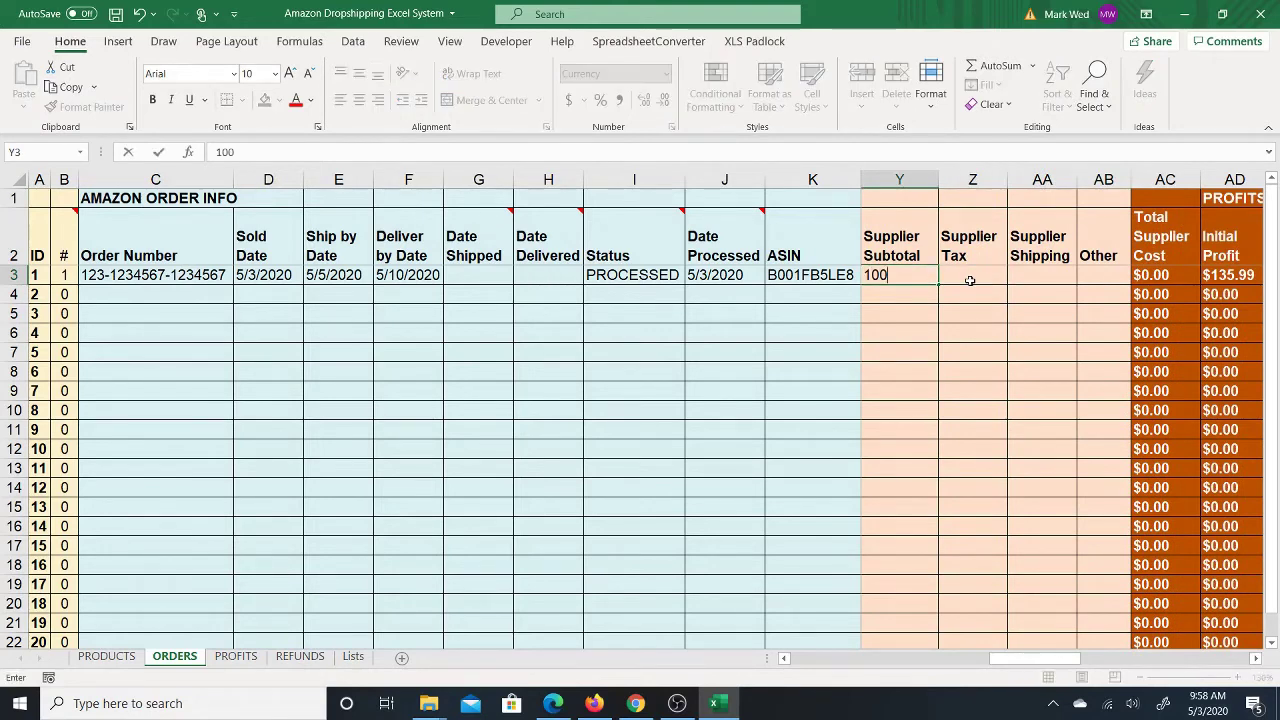
key(Return)
key(Up)
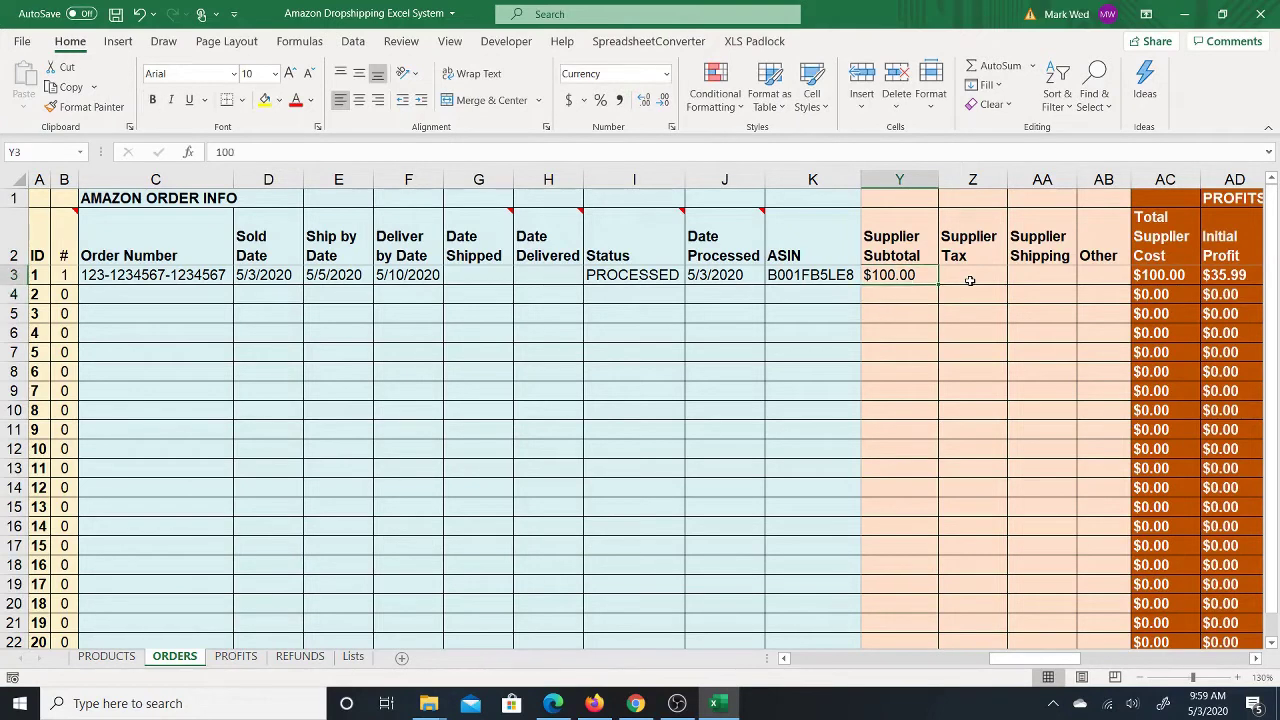
key(Tab)
text(5)
key(Tab)
text(5)
key(Return)
key(Up)
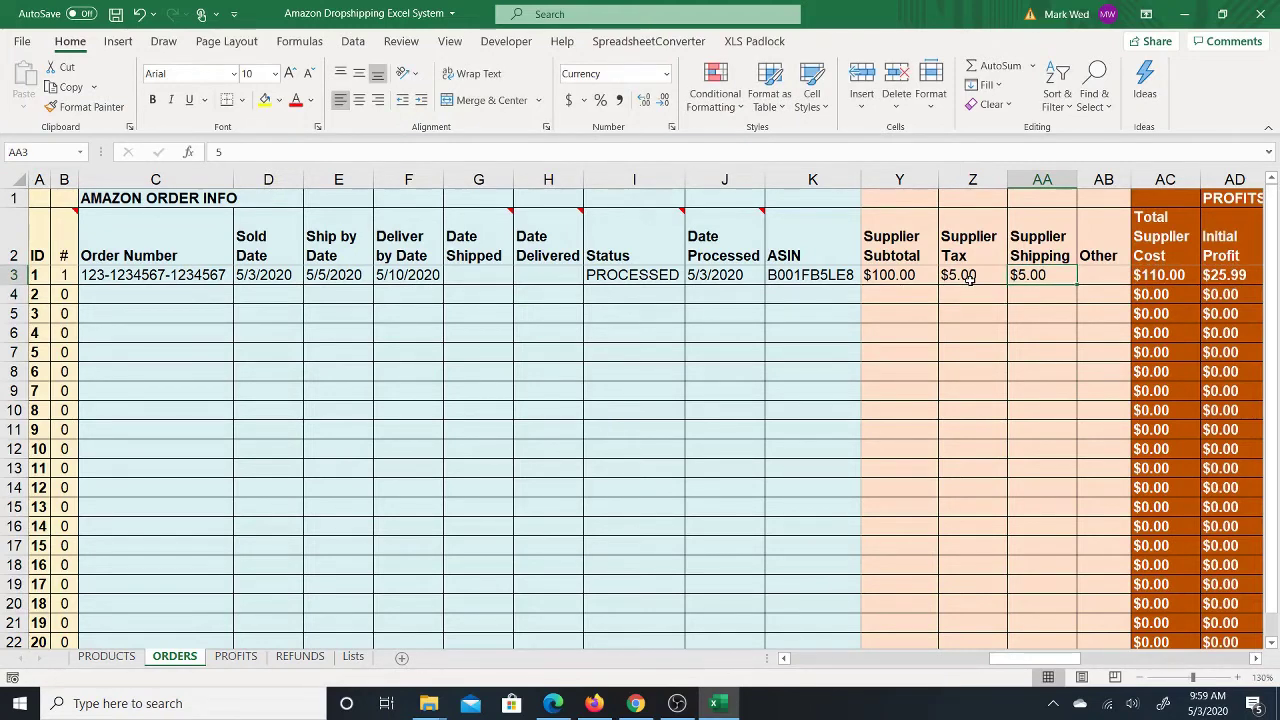
key(Right)
key(Right)
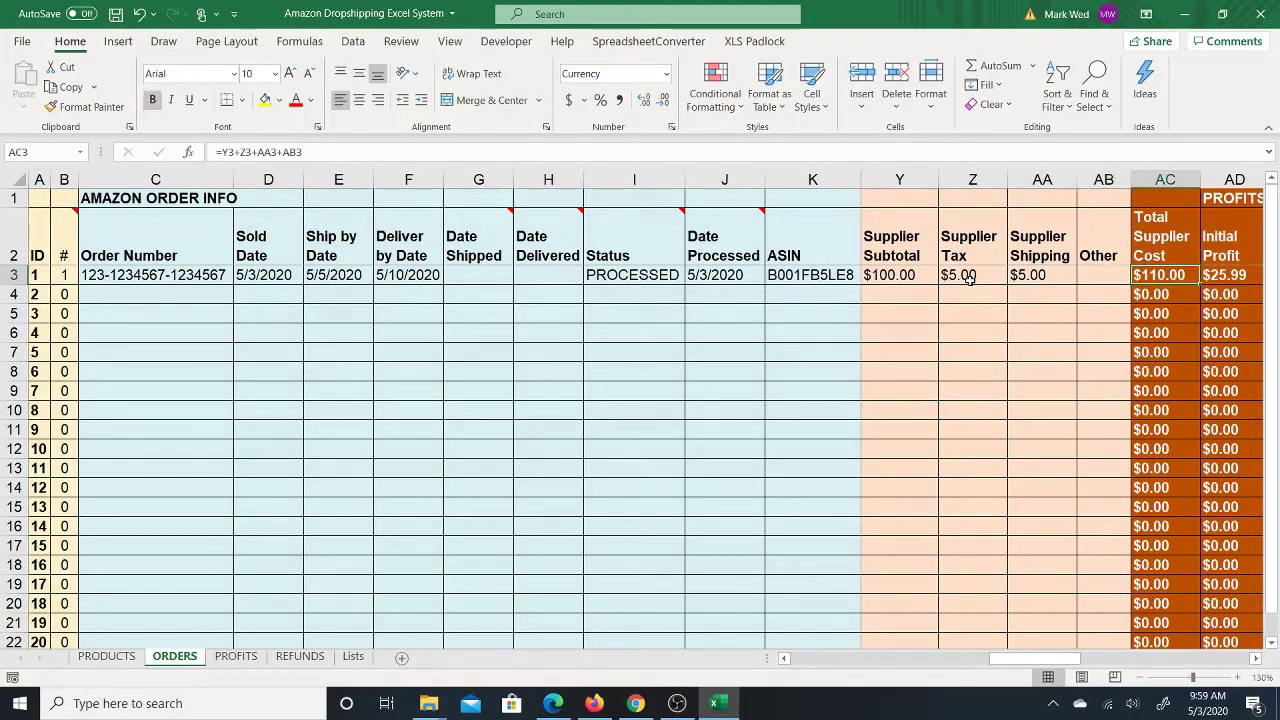
scroll(969, 279, right, 1)
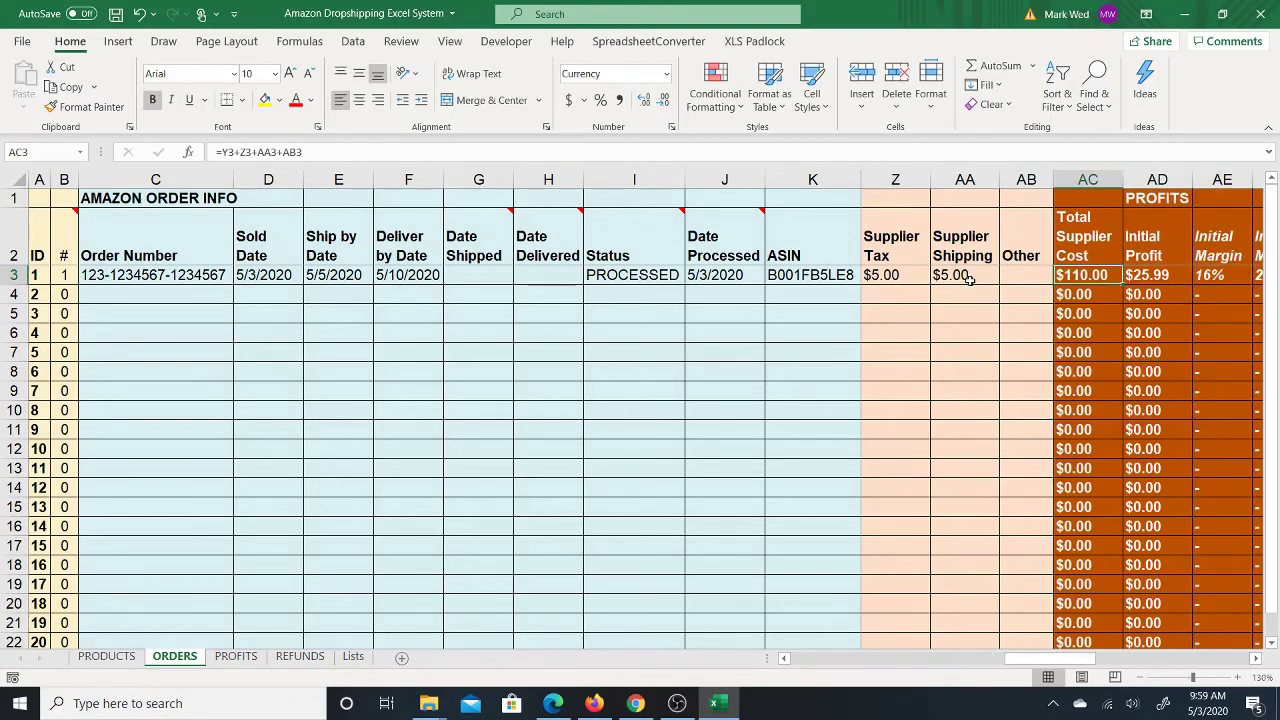
key(Right)
key(Right)
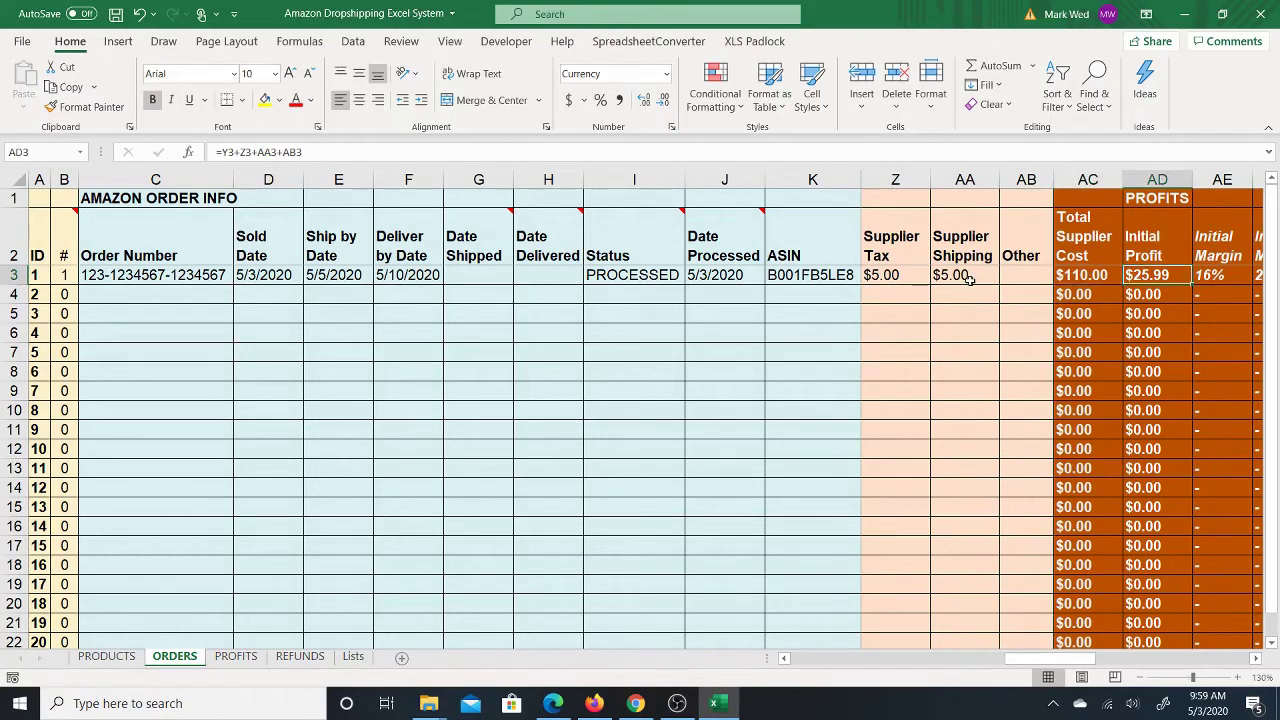
key(Left)
key(Left)
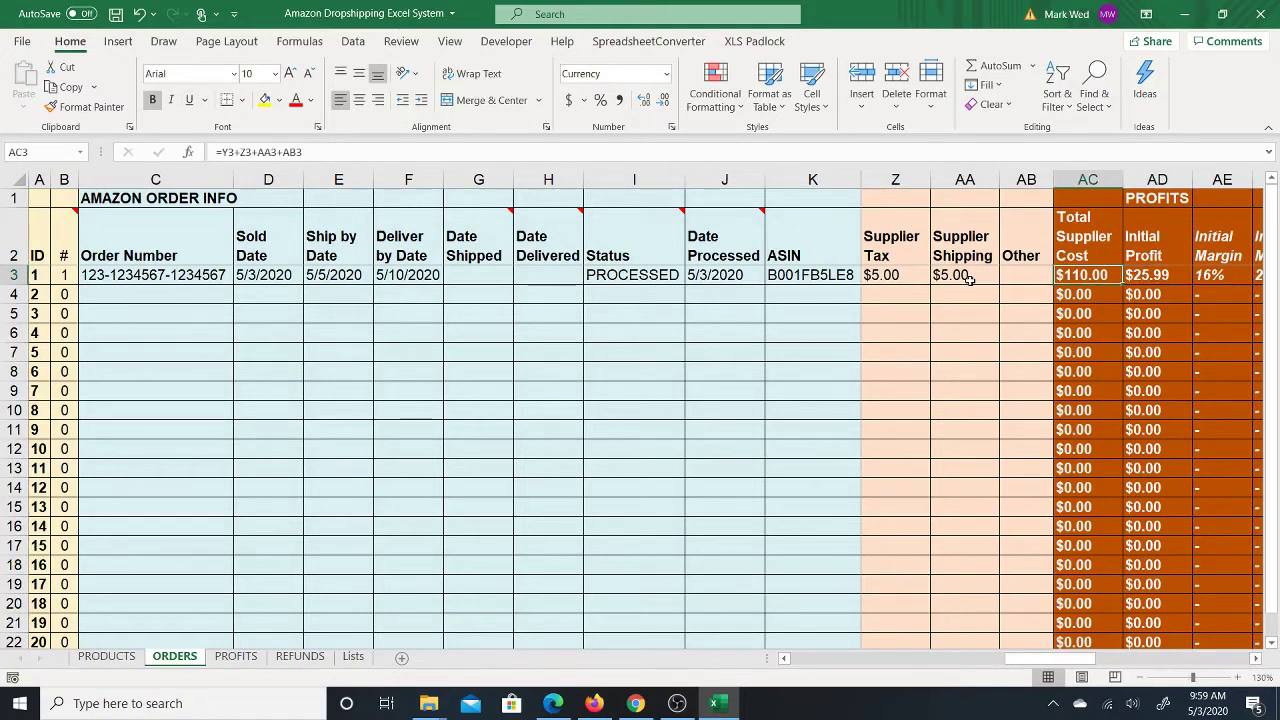
key(Right)
key(Right)
key(Right)
key(Left)
key(Left)
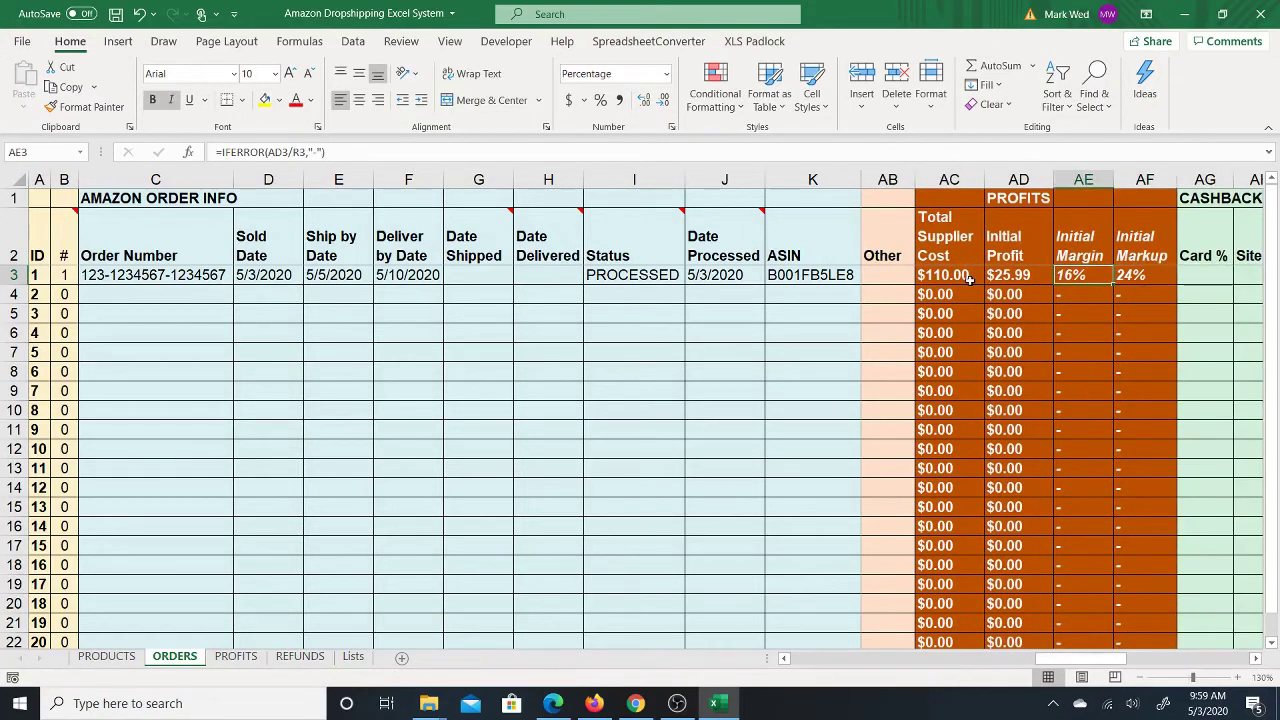
key(Left)
key(Left)
key(Left)
key(Left)
key(Left)
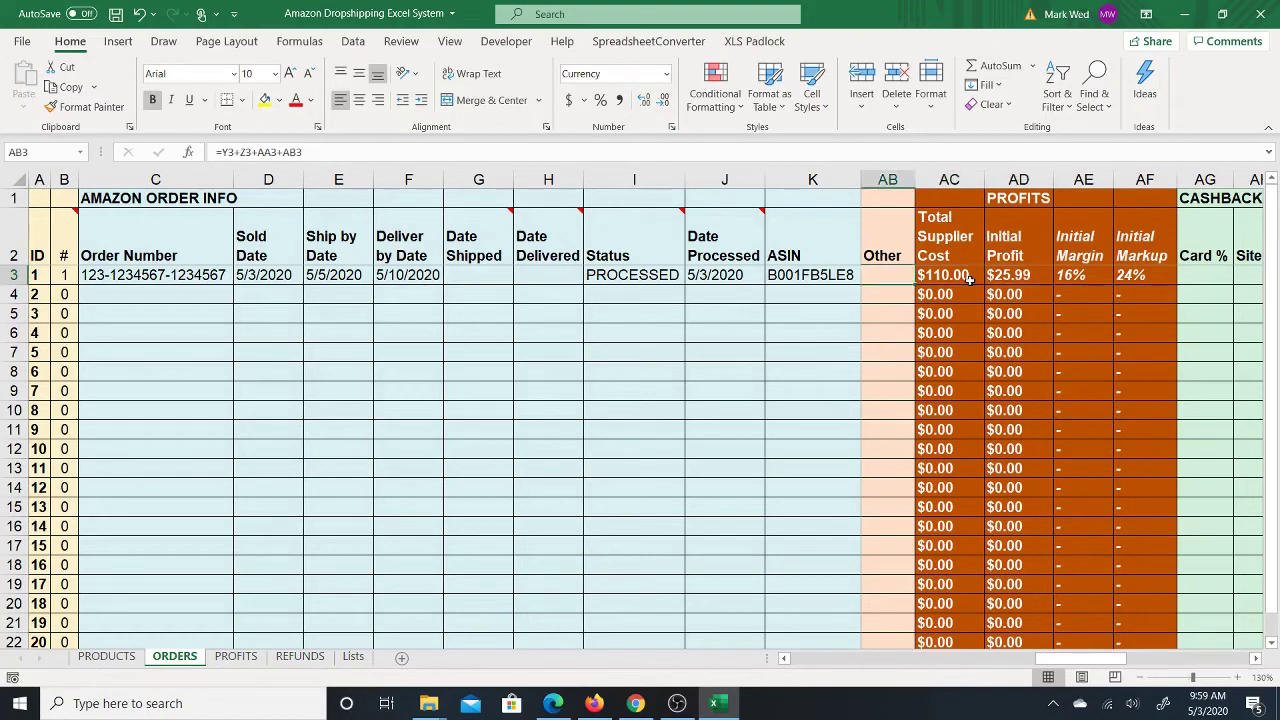
key(Left)
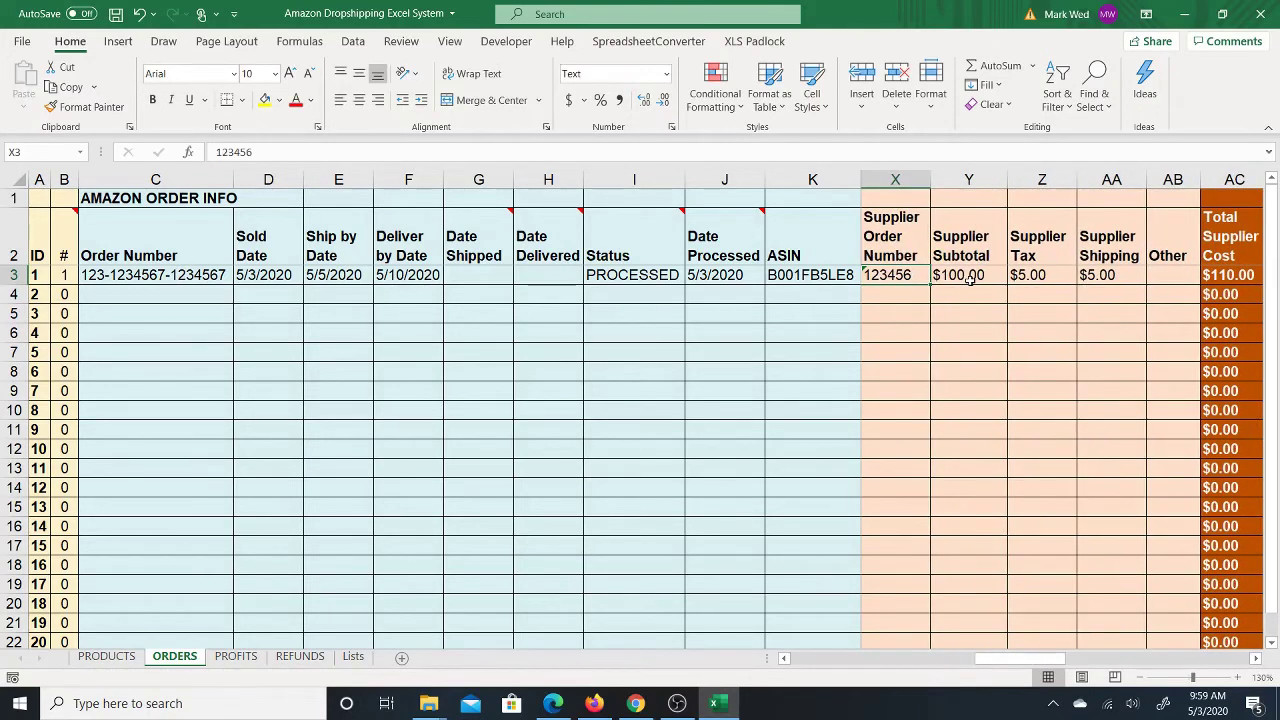
key(Left)
key(Left)
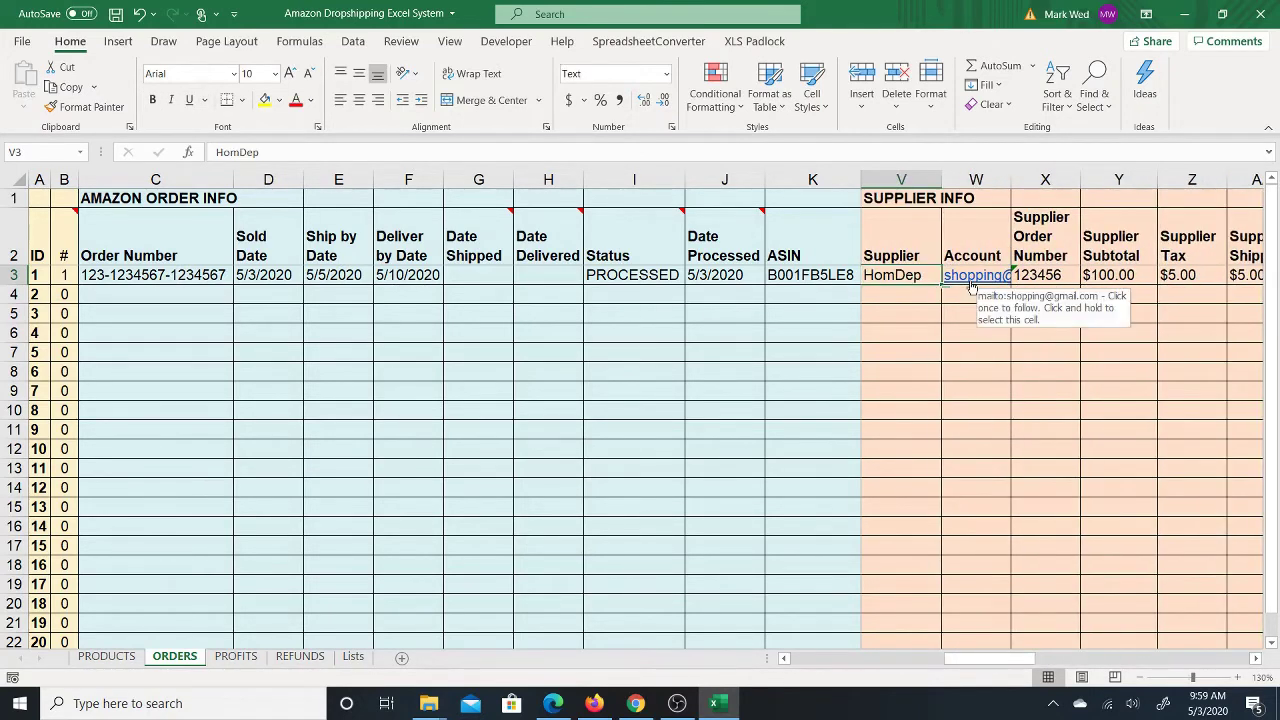
key(Left)
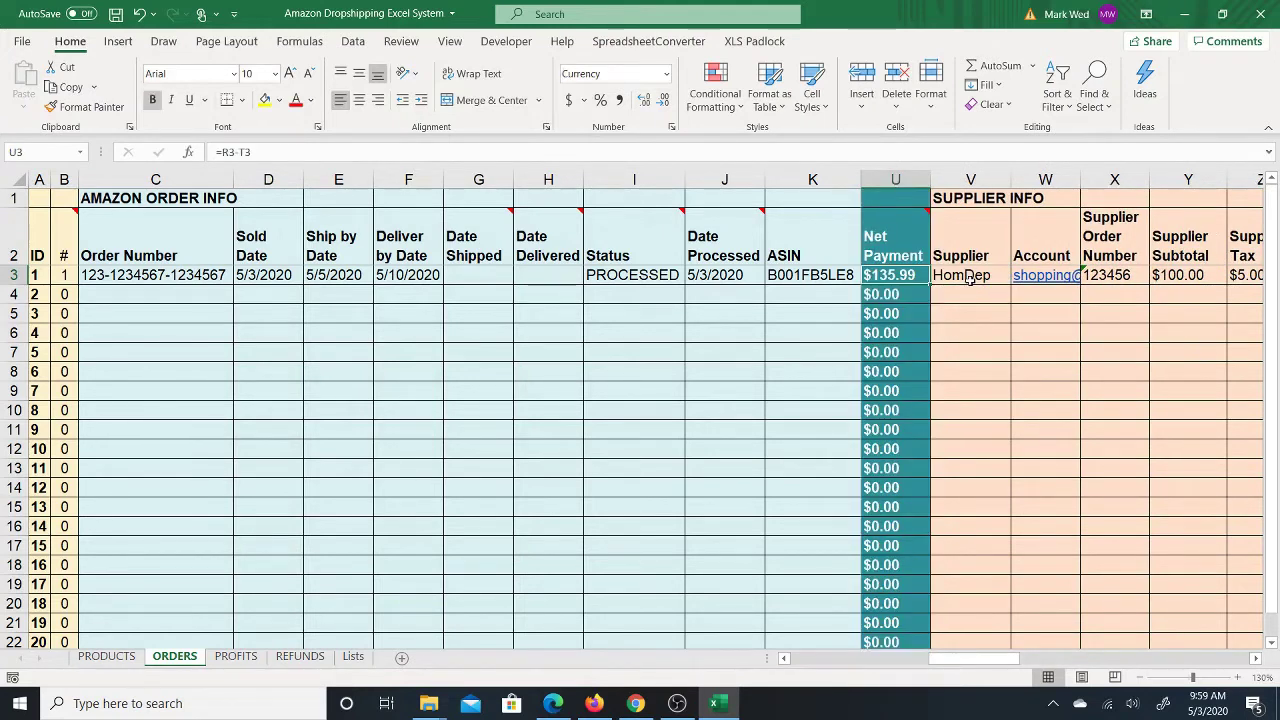
key(Right)
key(Right)
key(Right)
key(Right)
key(Right)
key(Right)
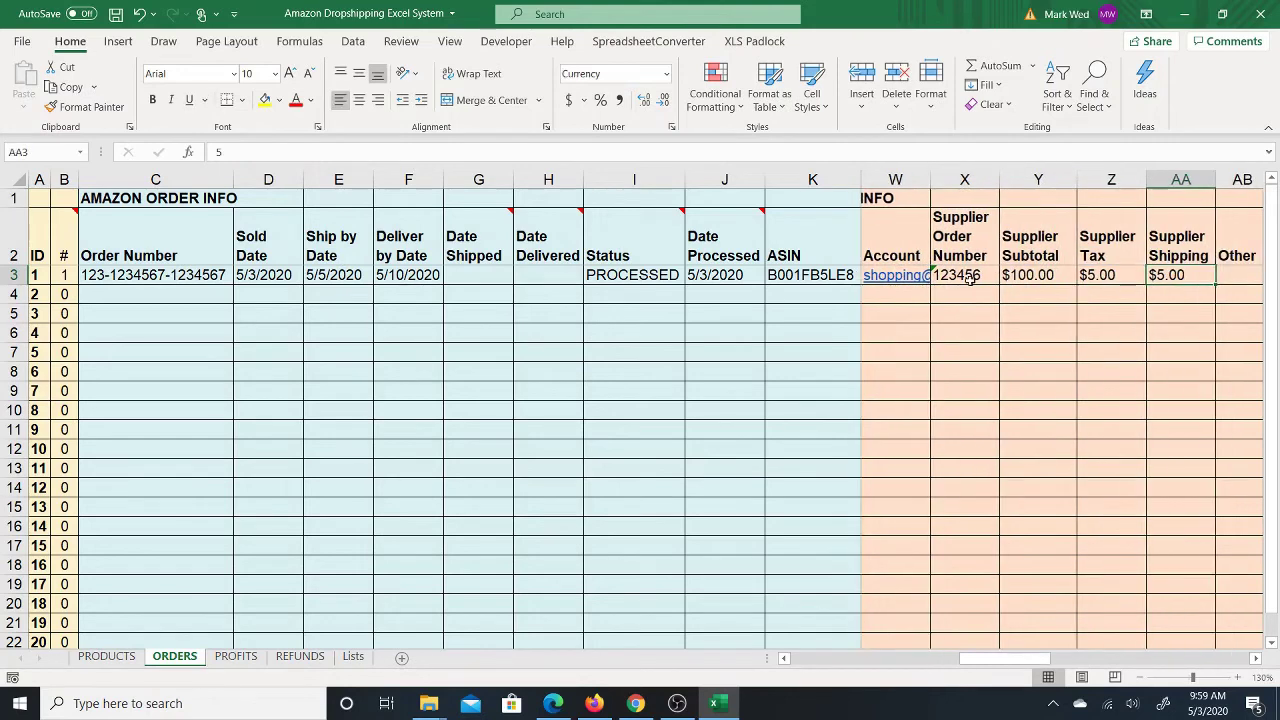
key(Left)
key(Left)
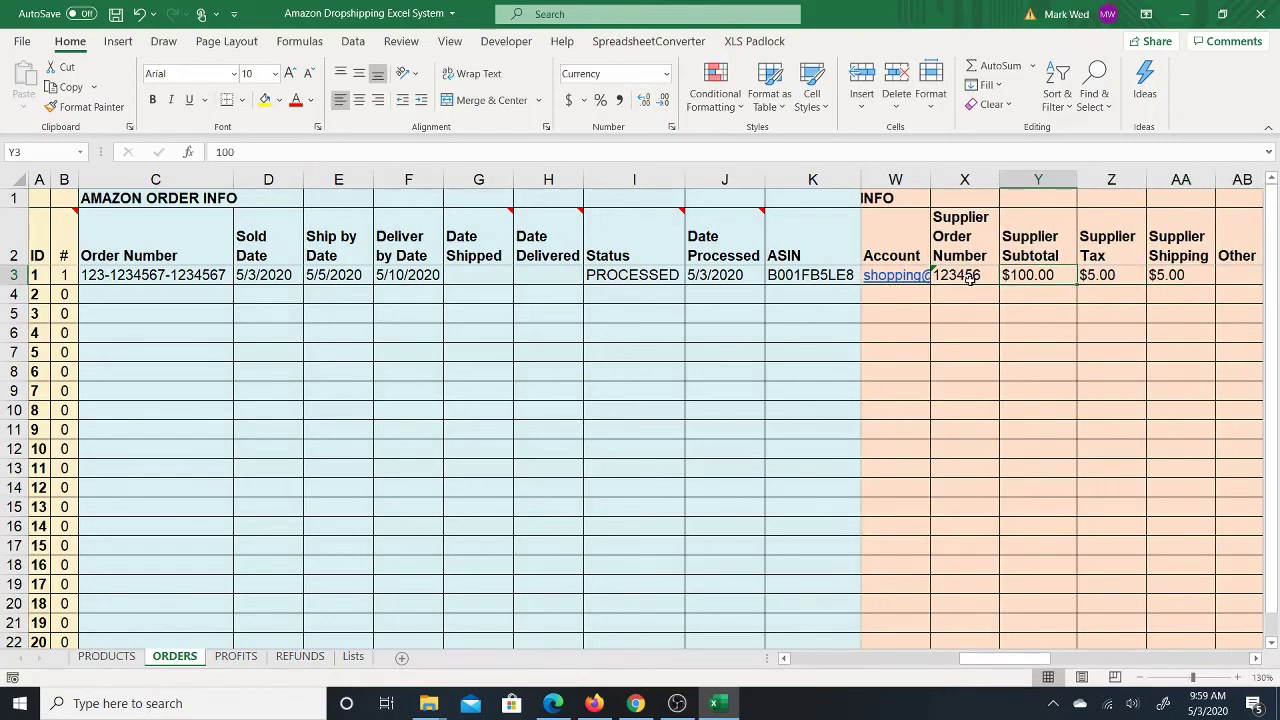
key(Left)
key(Left)
key(Left)
key(Left)
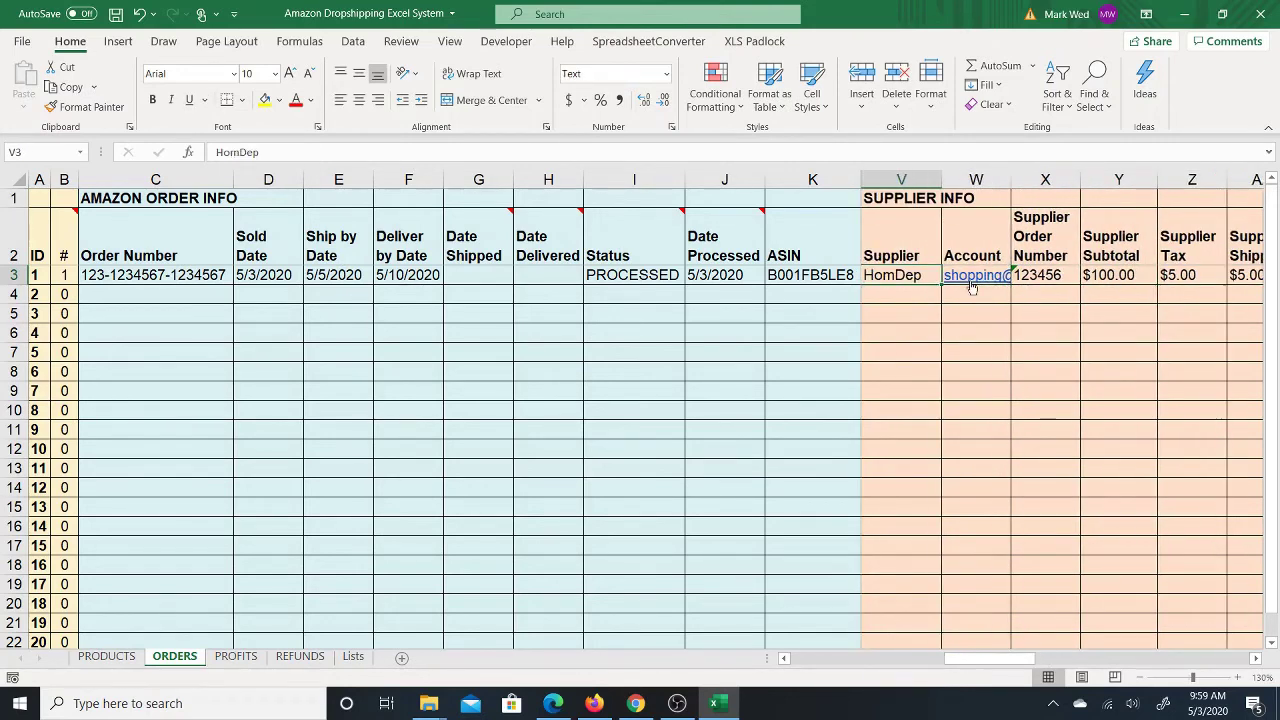
key(Left)
key(Right)
key(Right)
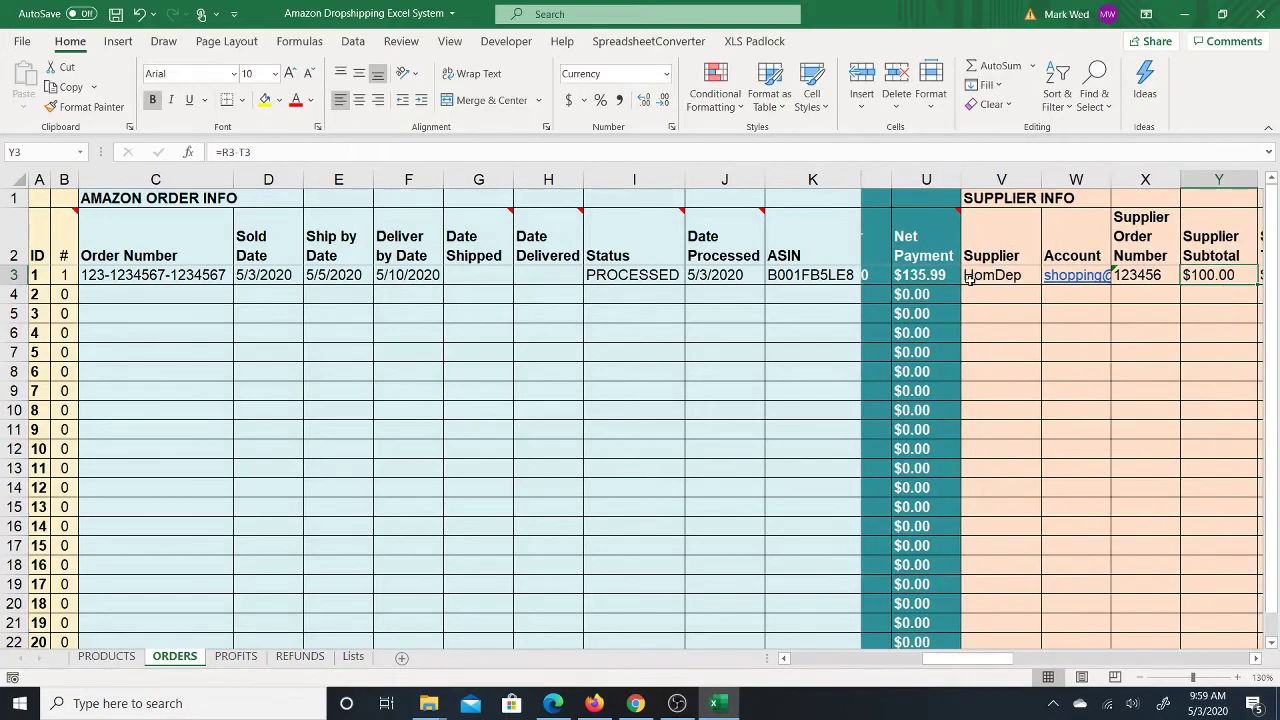
key(Right)
key(Right)
key(Right)
key(Right)
key(Right)
key(Right)
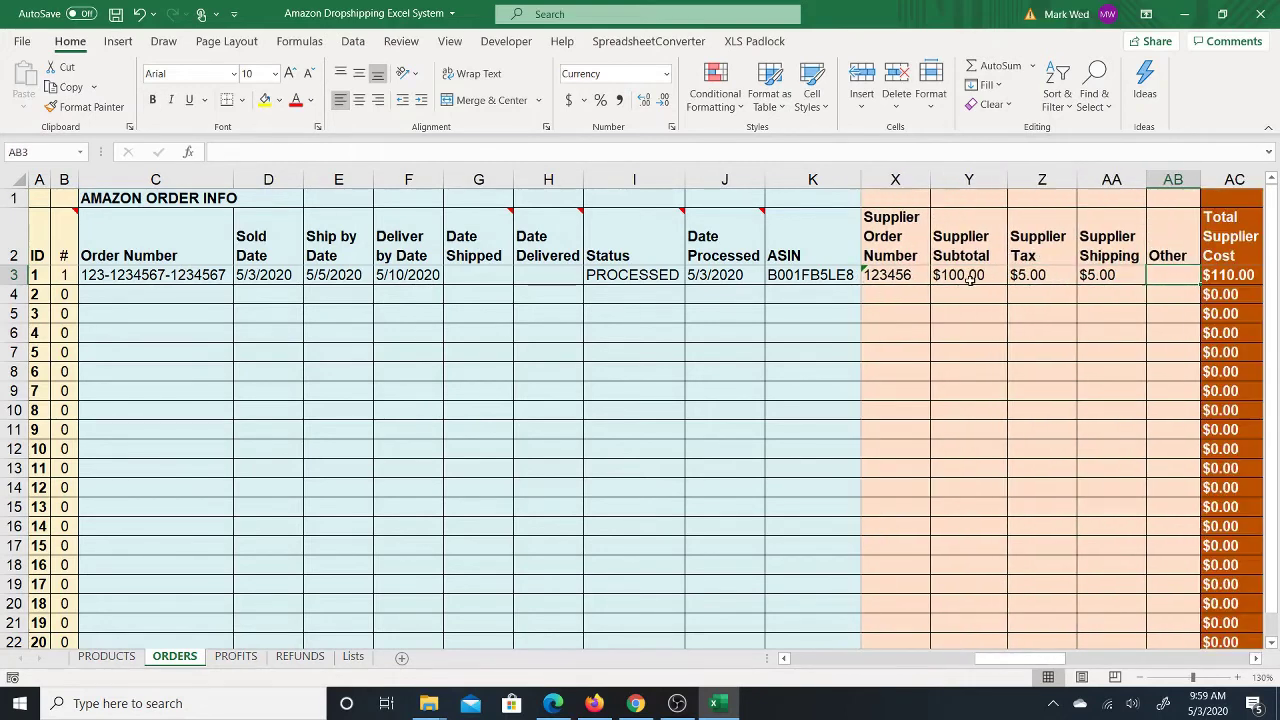
key(Right)
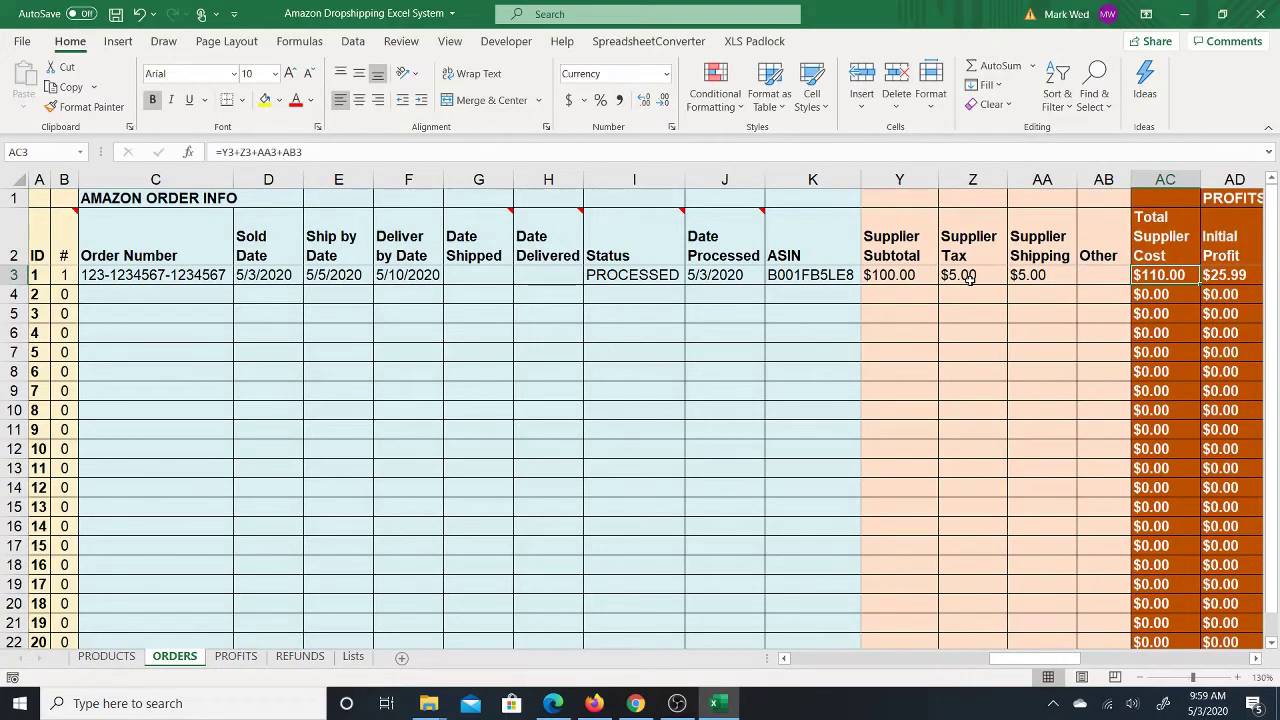
key(Right)
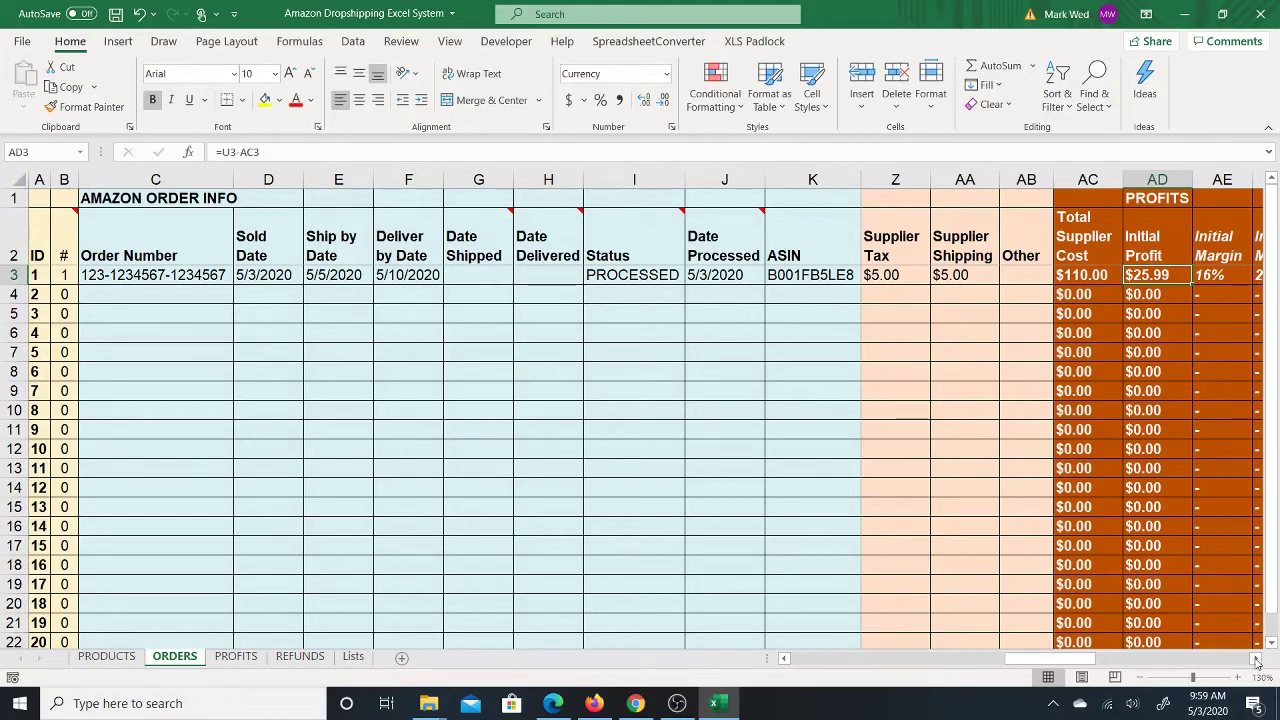
Step: Scroll to the margin columns and inspect the Initial Margin and Initial Markup formulas
click(1257, 660)
click(1257, 660)
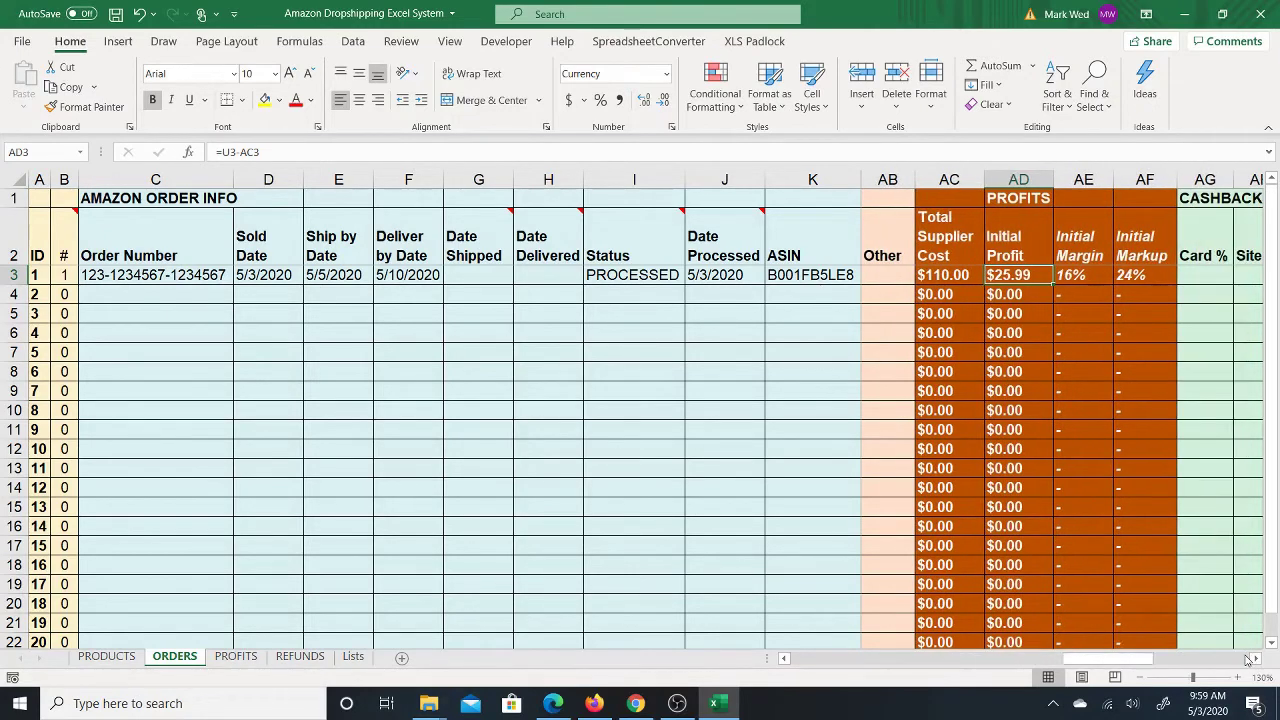
click(1246, 660)
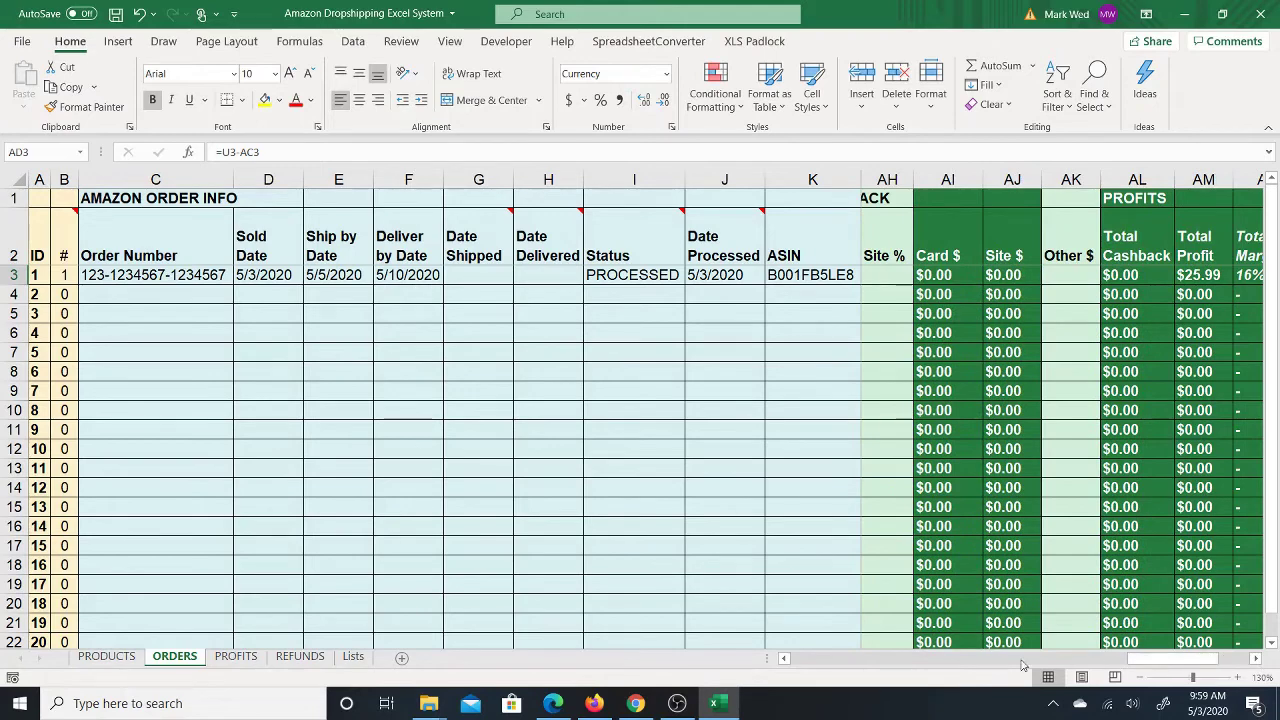
click(784, 660)
click(784, 660)
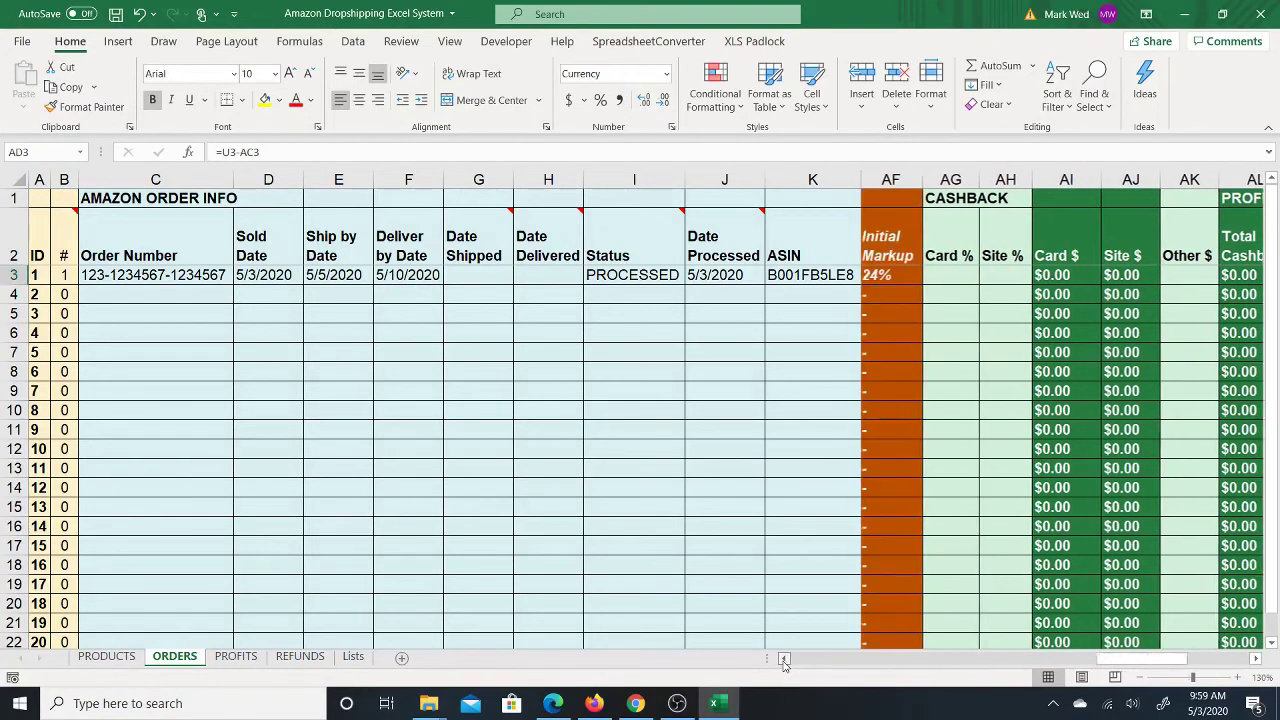
click(784, 660)
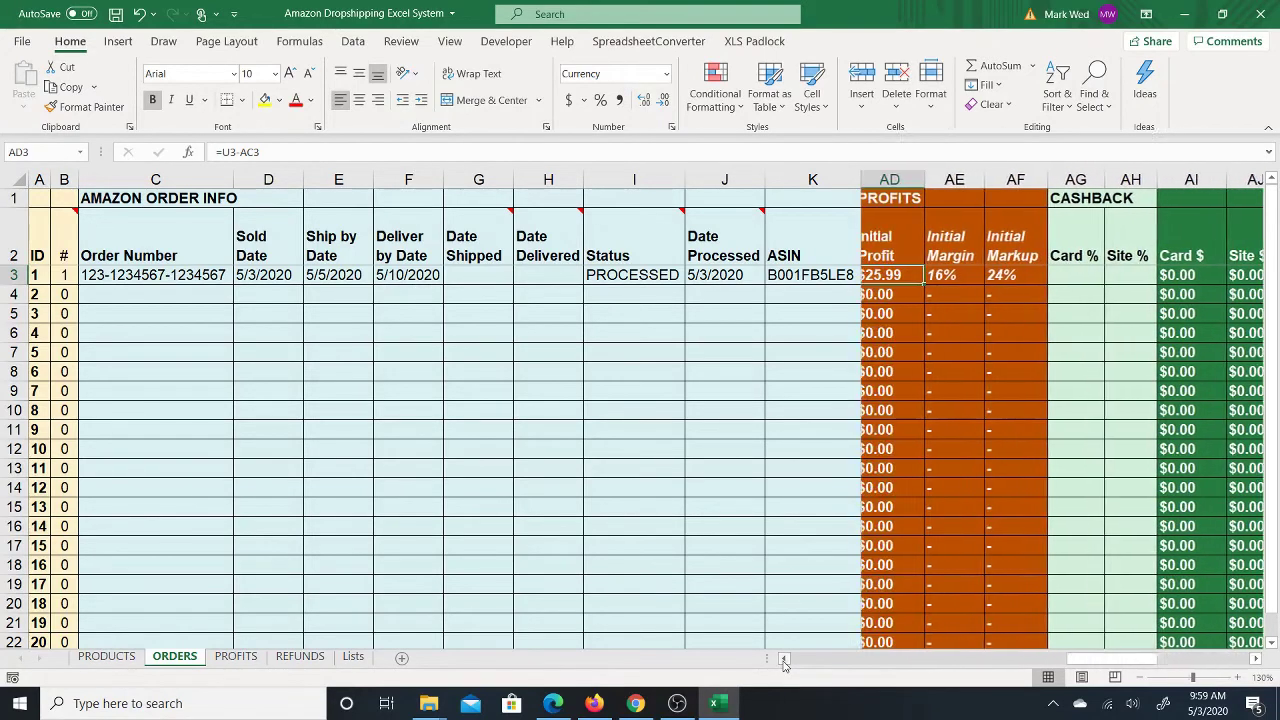
click(962, 275)
click(1020, 272)
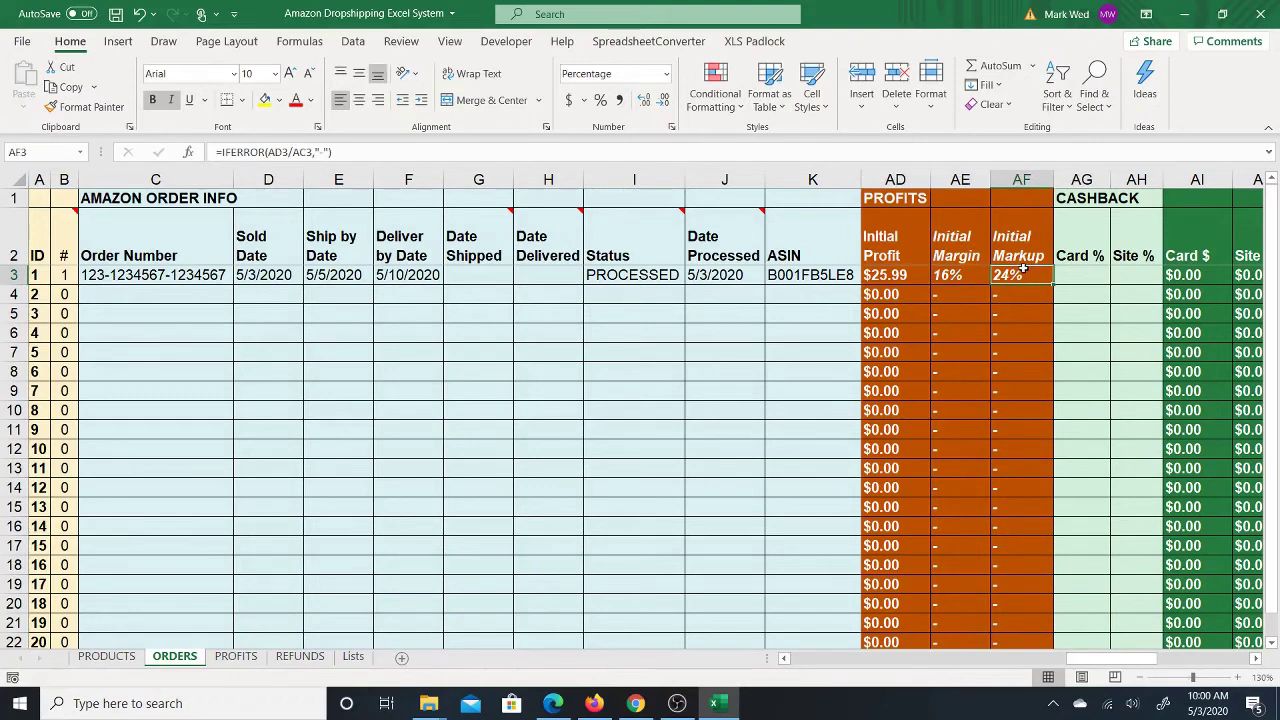
Step: Enter 5% card cashback in AG3 and 2% site cashback in AH3
click(1092, 270)
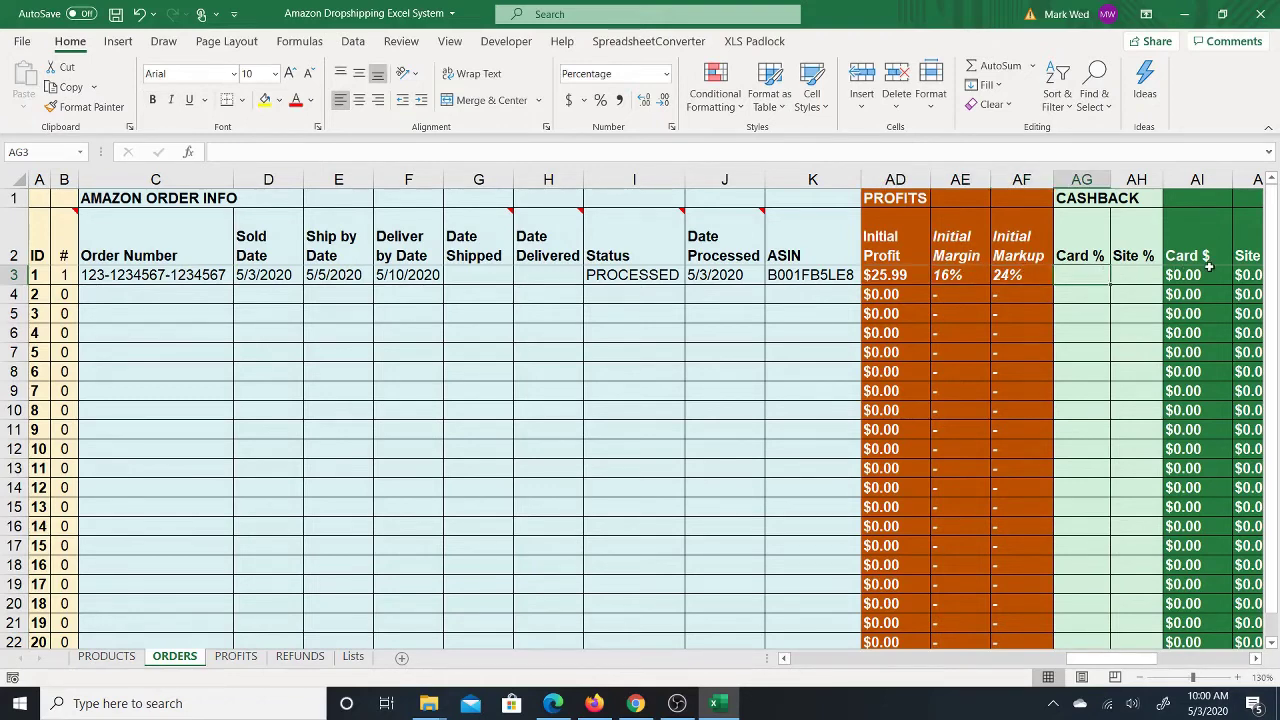
key(Right)
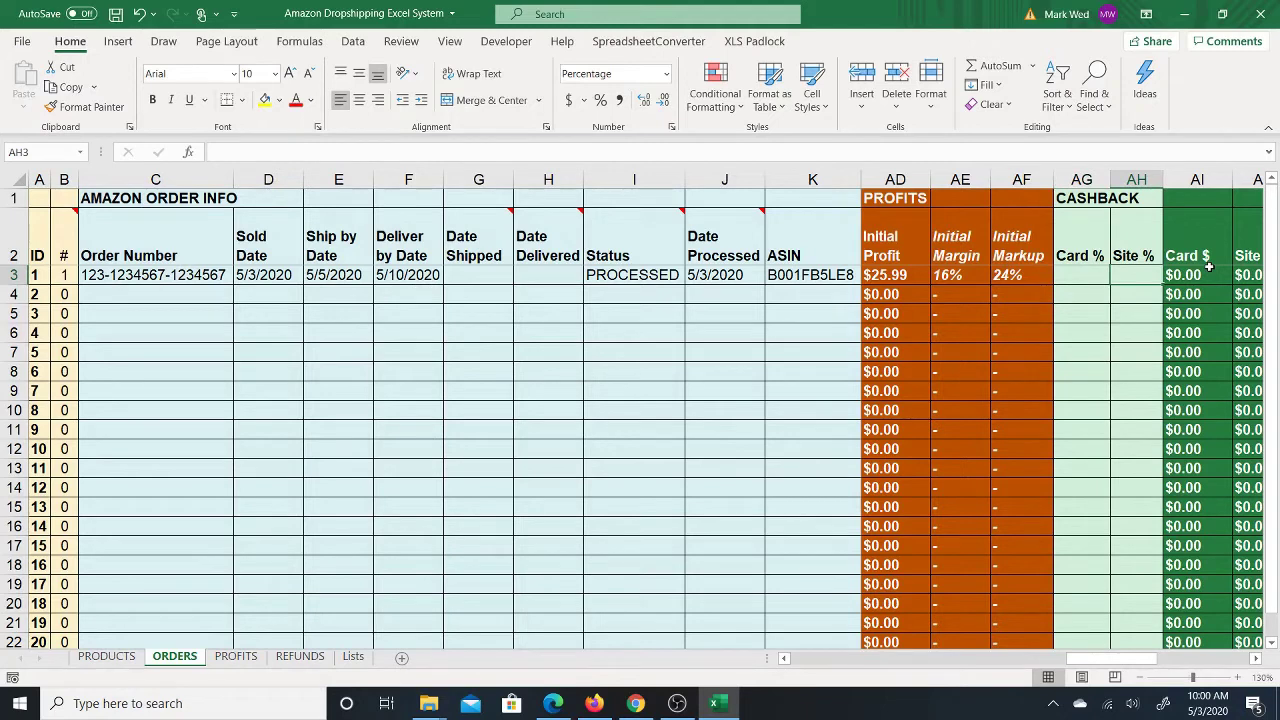
key(Right)
key(Right)
key(Left)
key(Left)
key(Left)
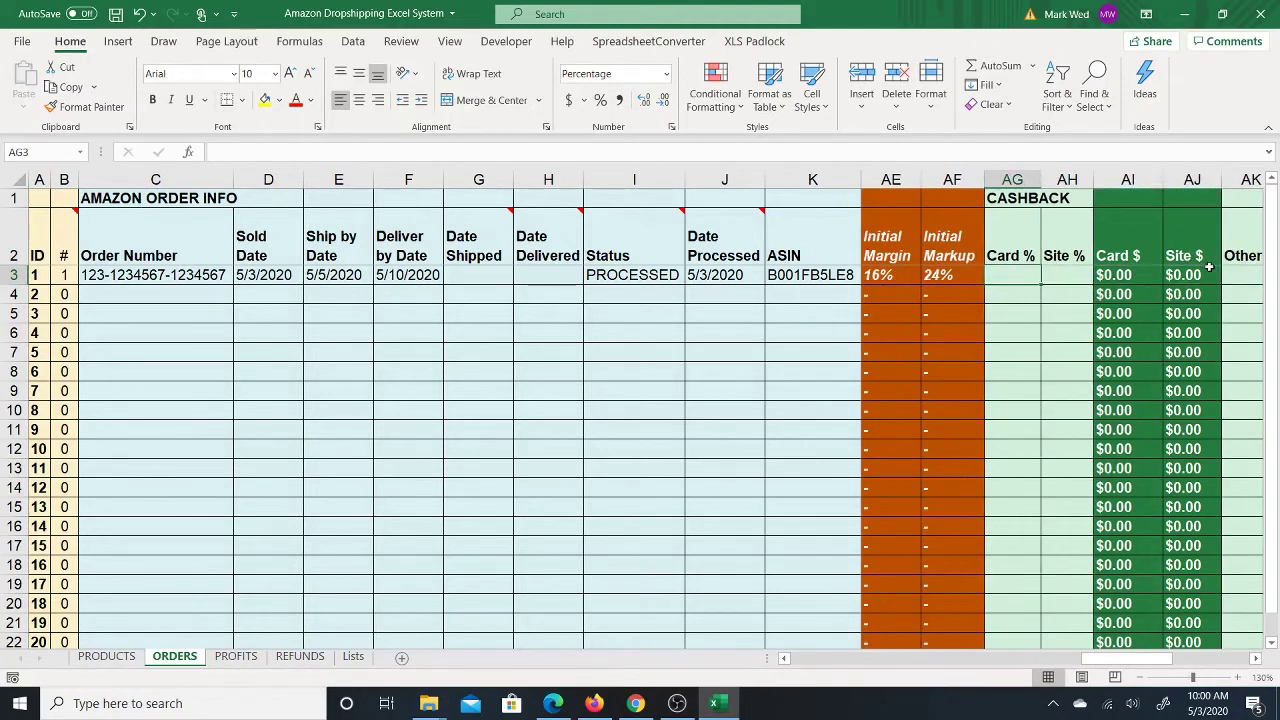
text(5)
key(Return)
key(Up)
key(Right)
text(2)
key(Return)
key(Up)
key(Right)
key(Right)
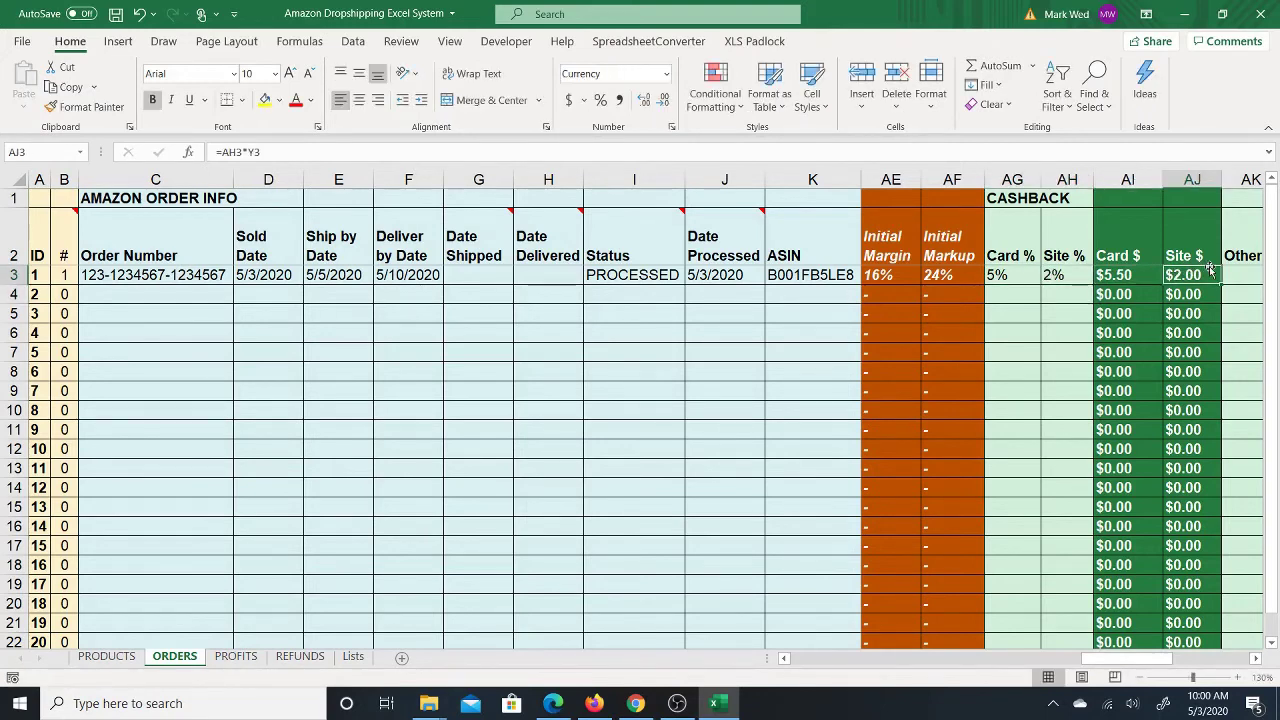
key(Right)
key(Right)
Step: Check the cashback and profit formulas with a trial $1 Other $ amount, then clear it
key(Left)
key(Left)
key(Left)
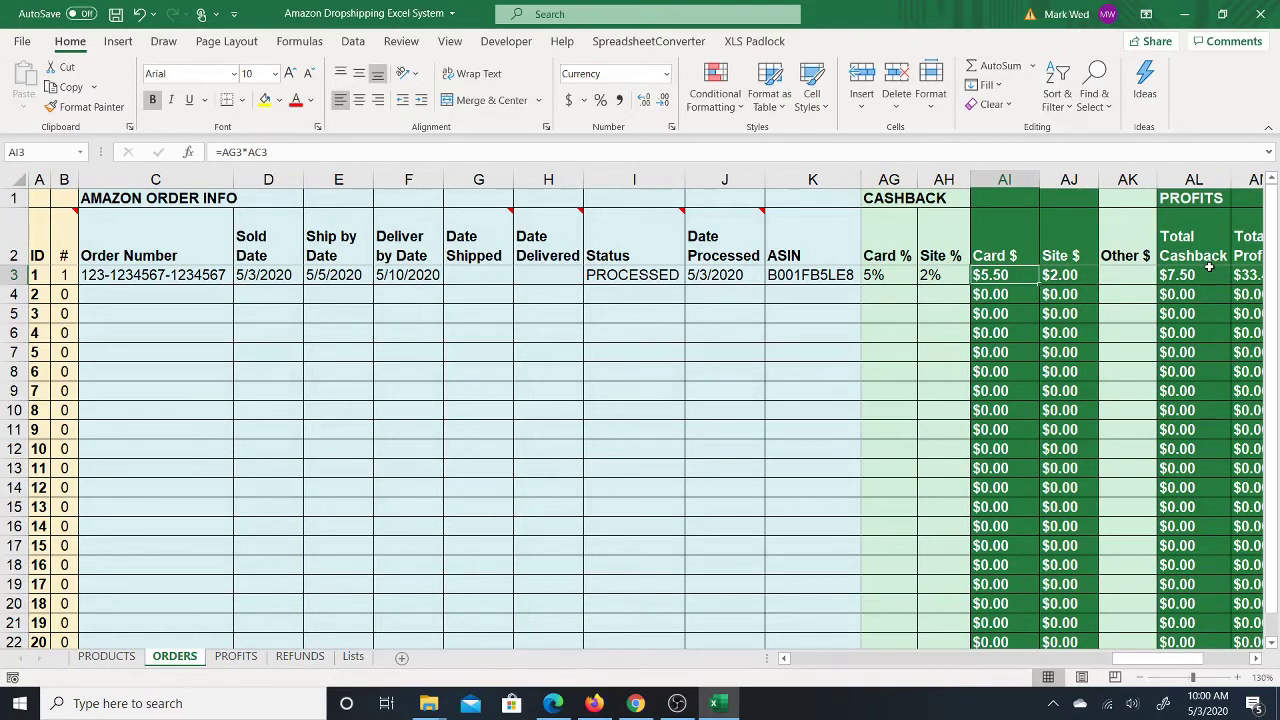
key(Right)
key(Right)
key(Right)
key(Right)
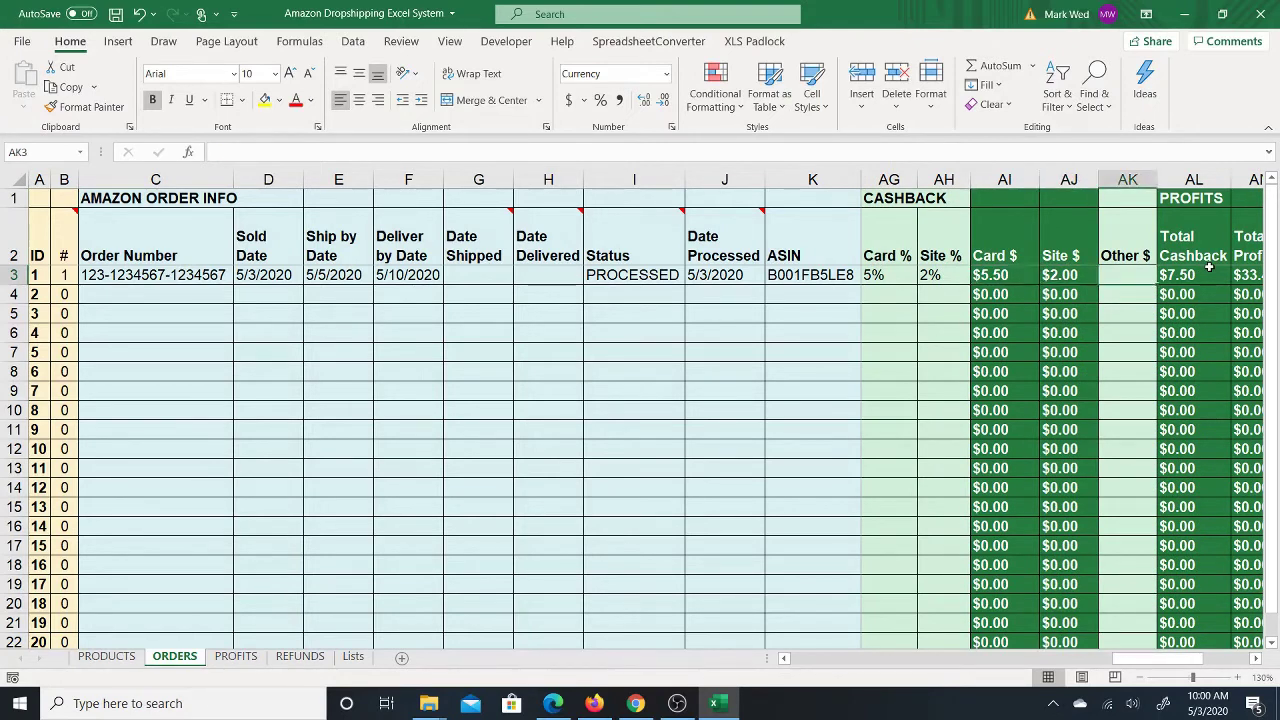
key(Left)
key(Left)
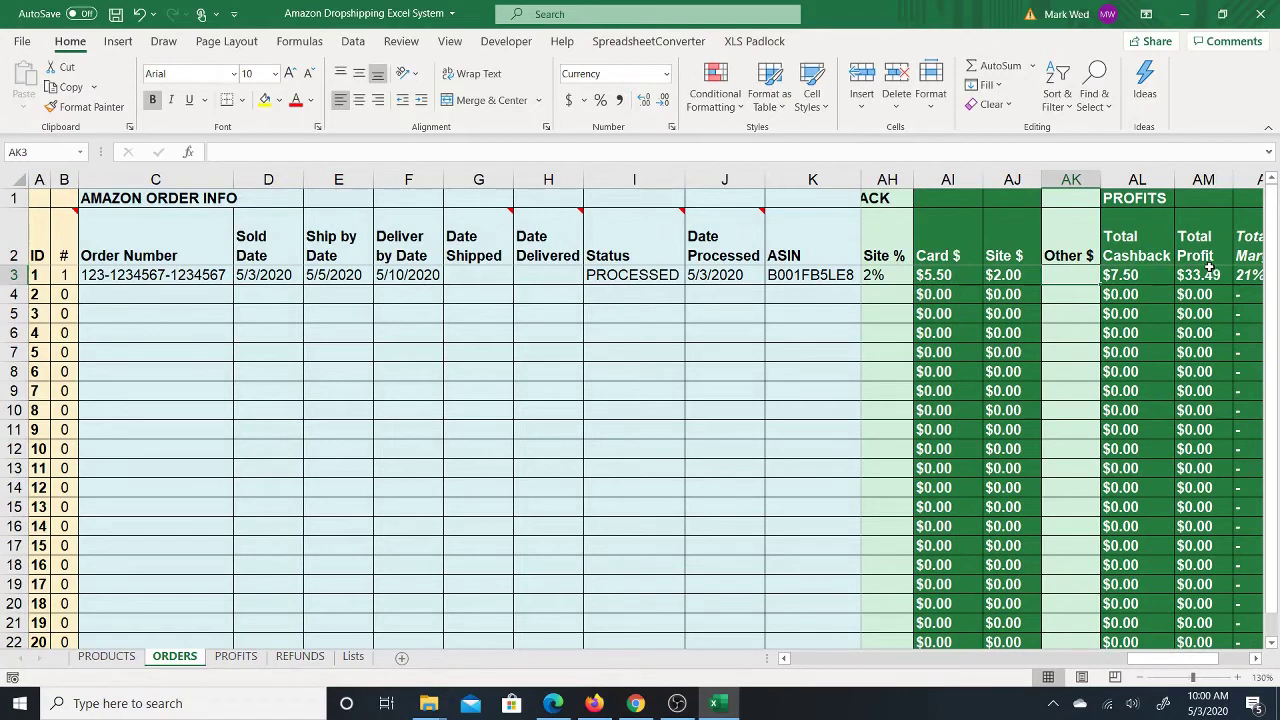
key(Right)
key(Left)
text(1)
key(ctrl+Return)
key(Delete)
Step: Extend the Total Cashback formula in AL3 to also add the Other $ cell
click(1135, 275)
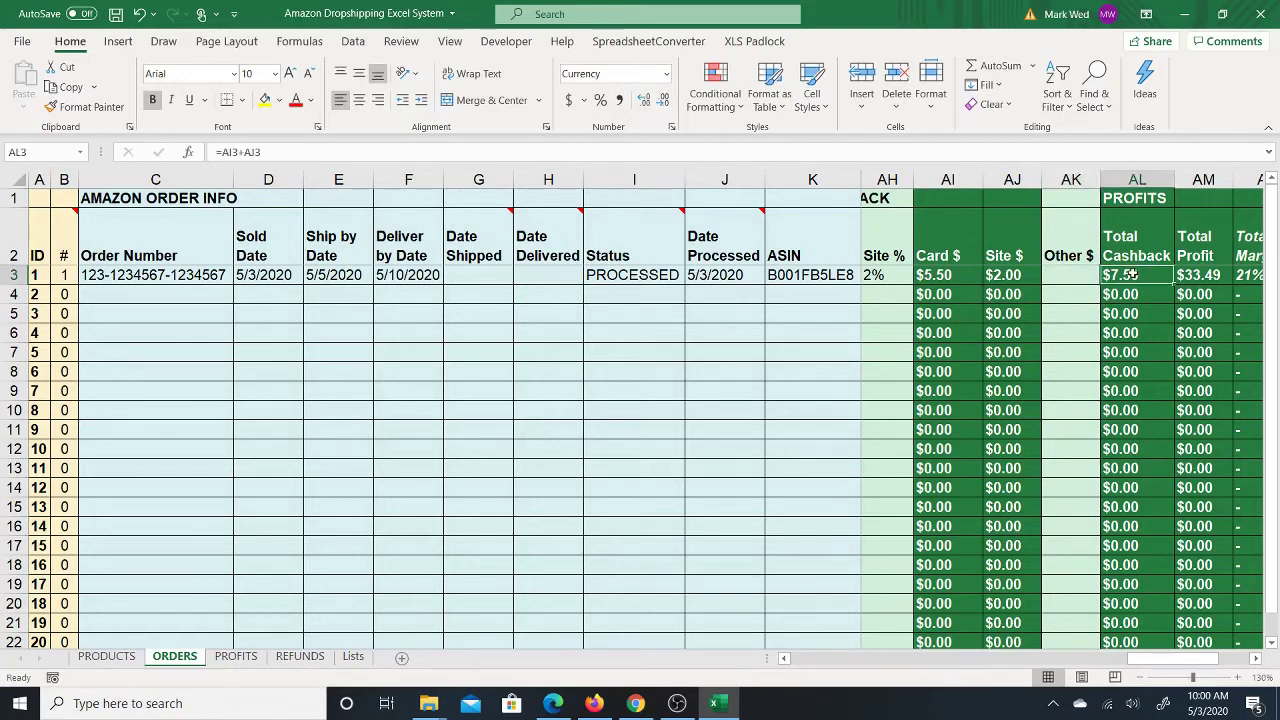
click(280, 152)
text(+)
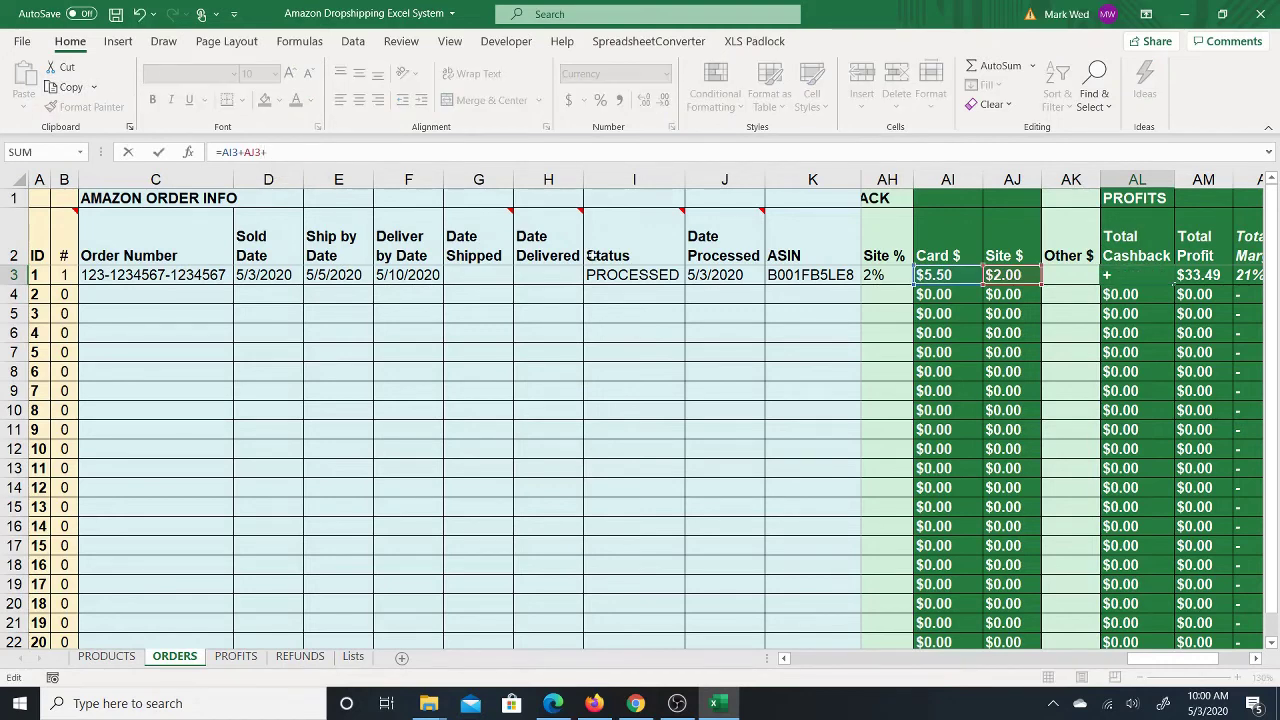
click(1090, 275)
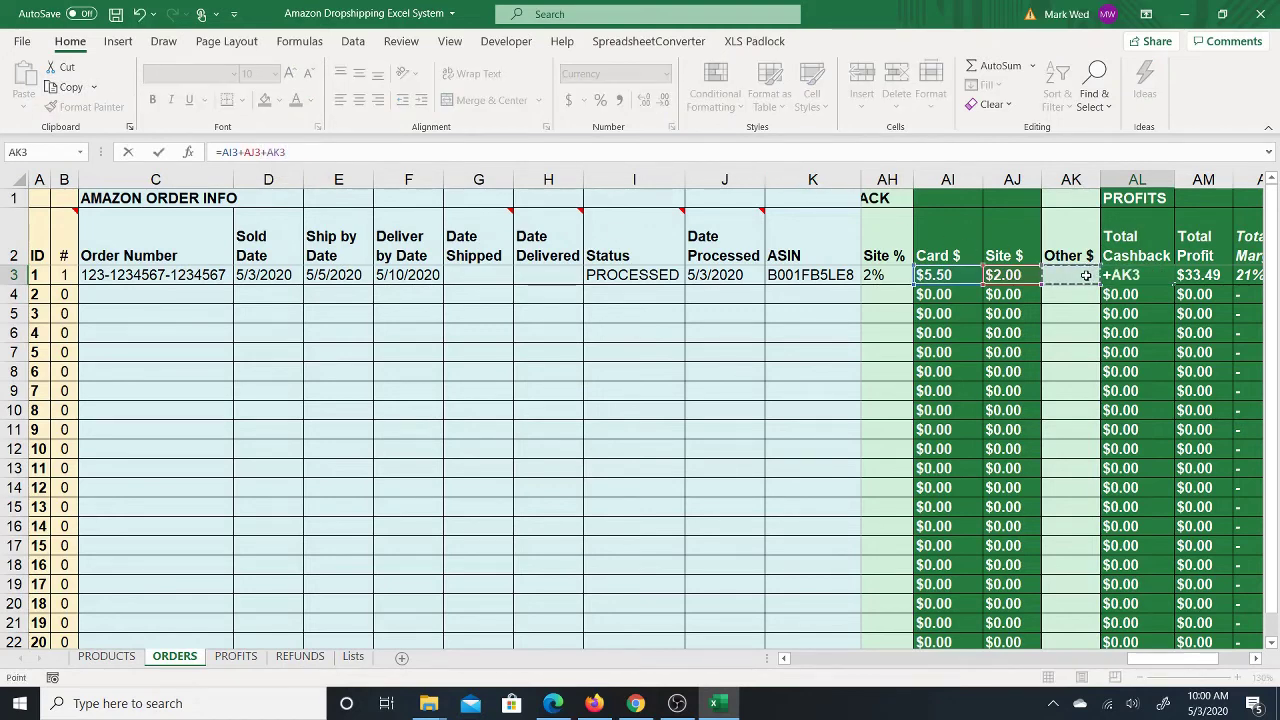
key(Return)
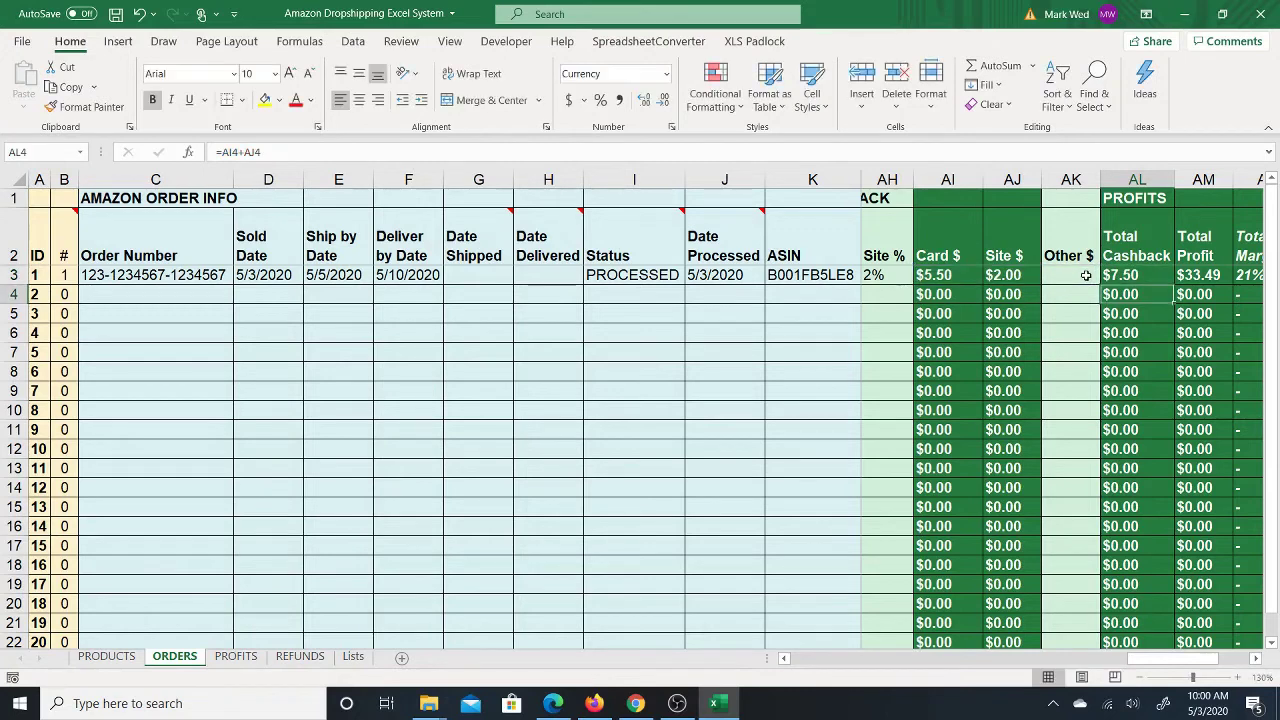
Step: Test with a $1 Other $ value, fill the new formula down the column, then clear the test value
click(1056, 273)
text(1)
key(Return)
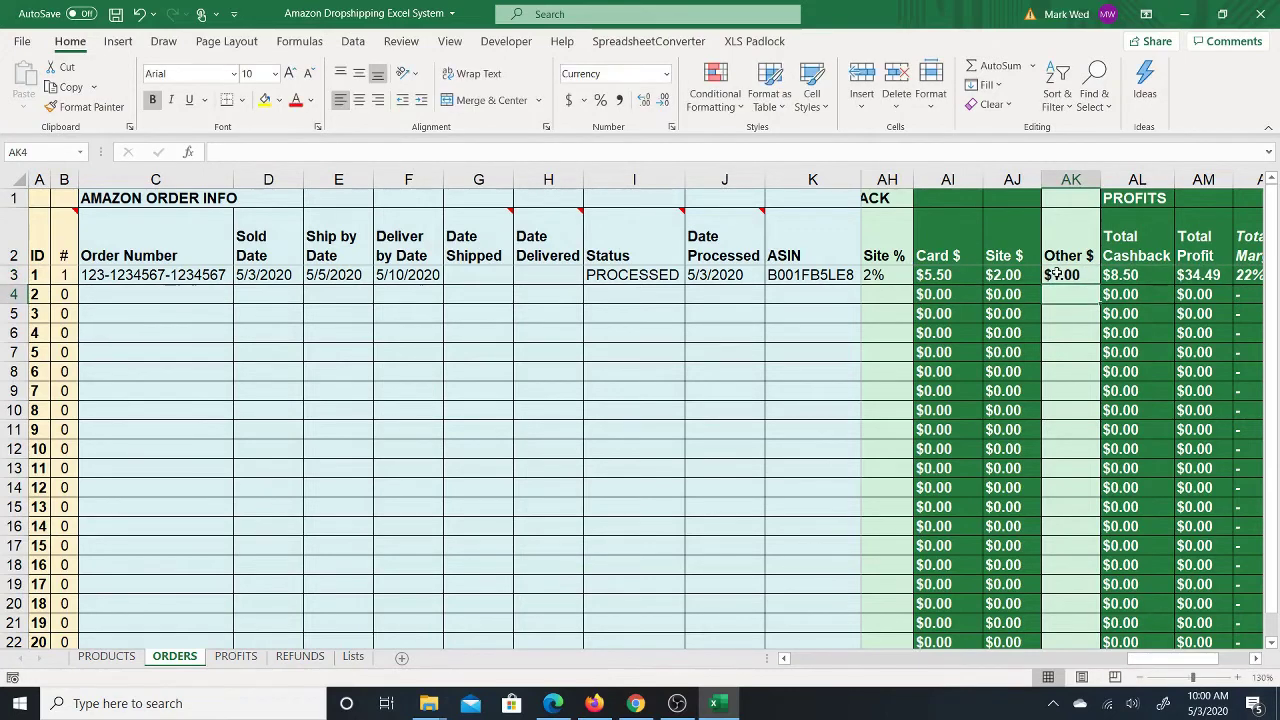
click(1150, 280)
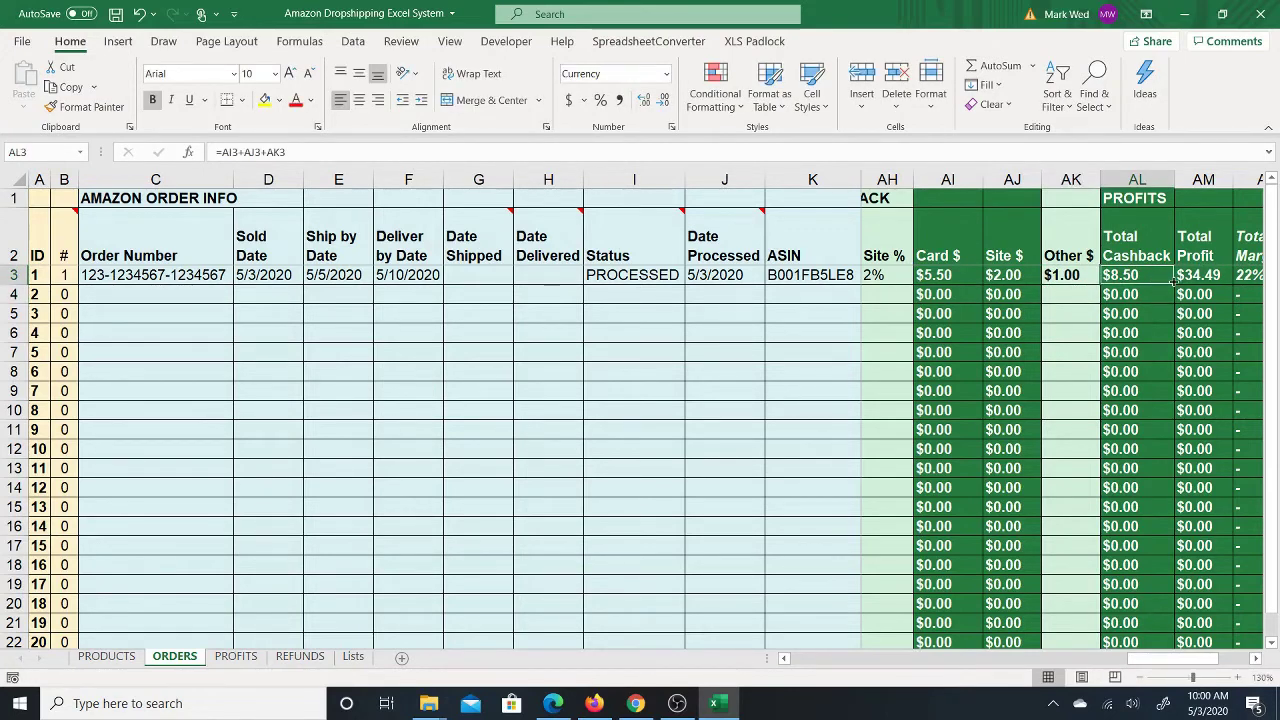
double_click(1175, 283)
click(1066, 272)
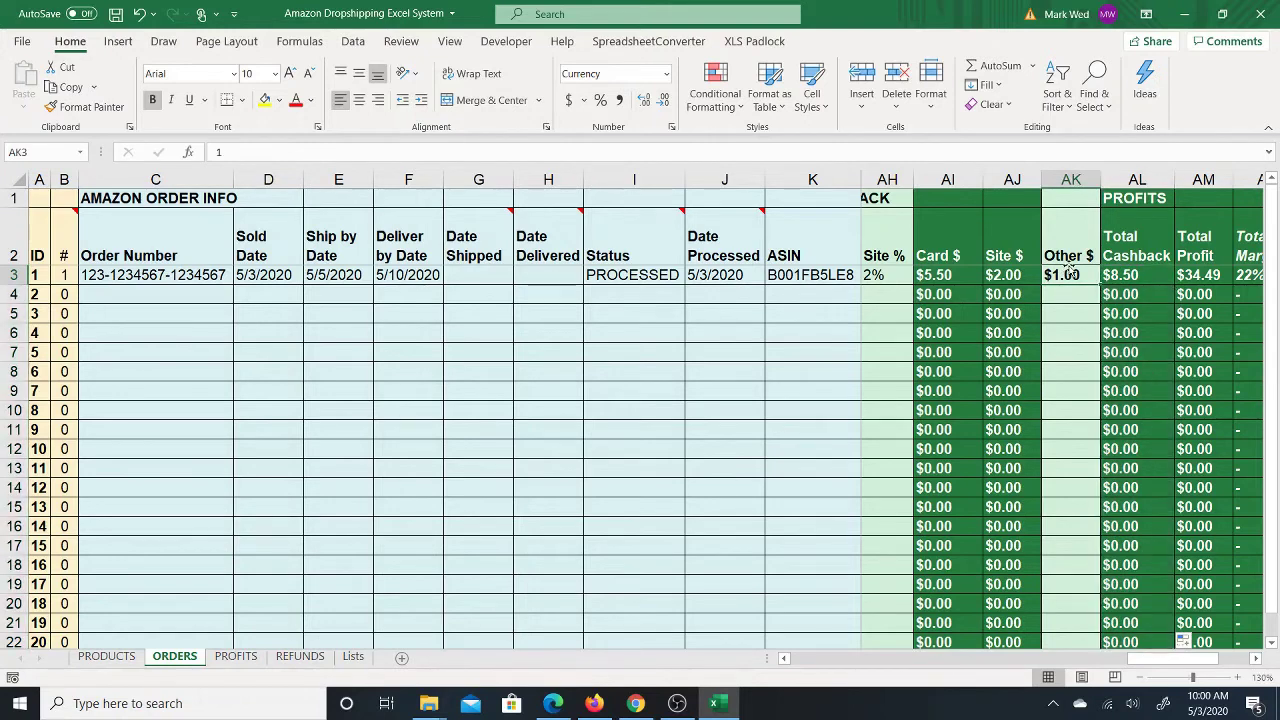
key(BackSpace)
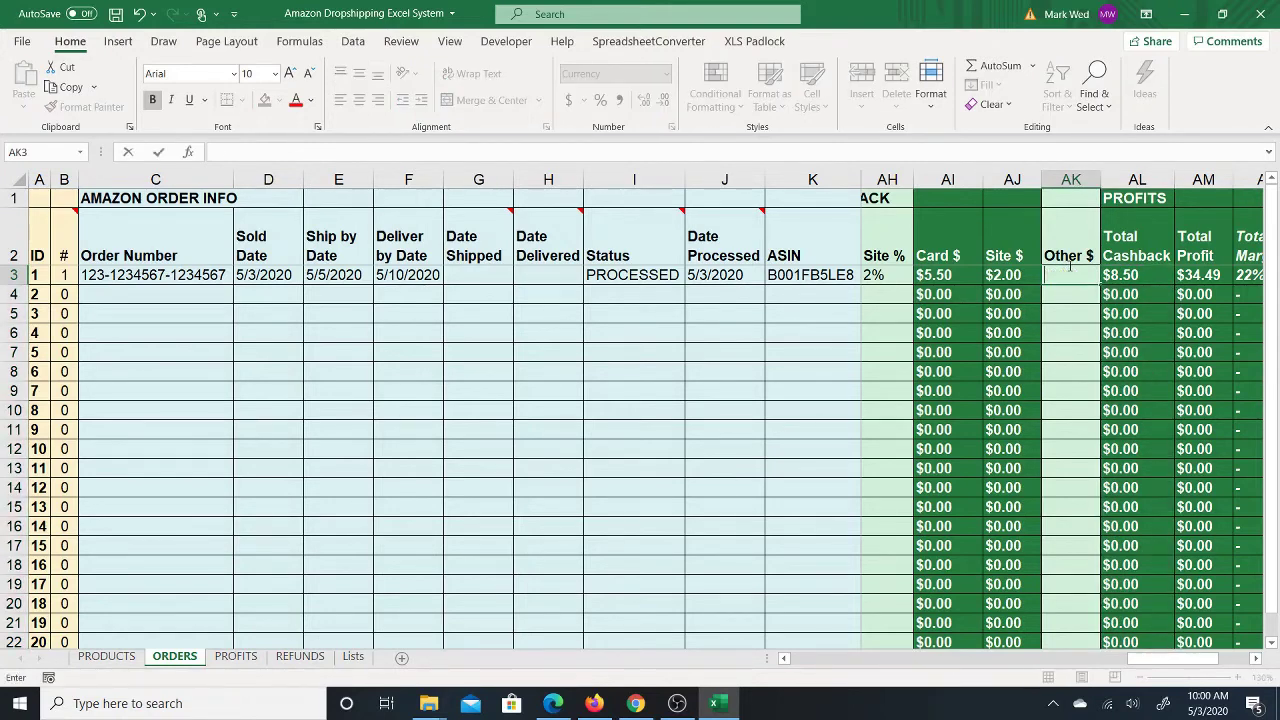
key(Return)
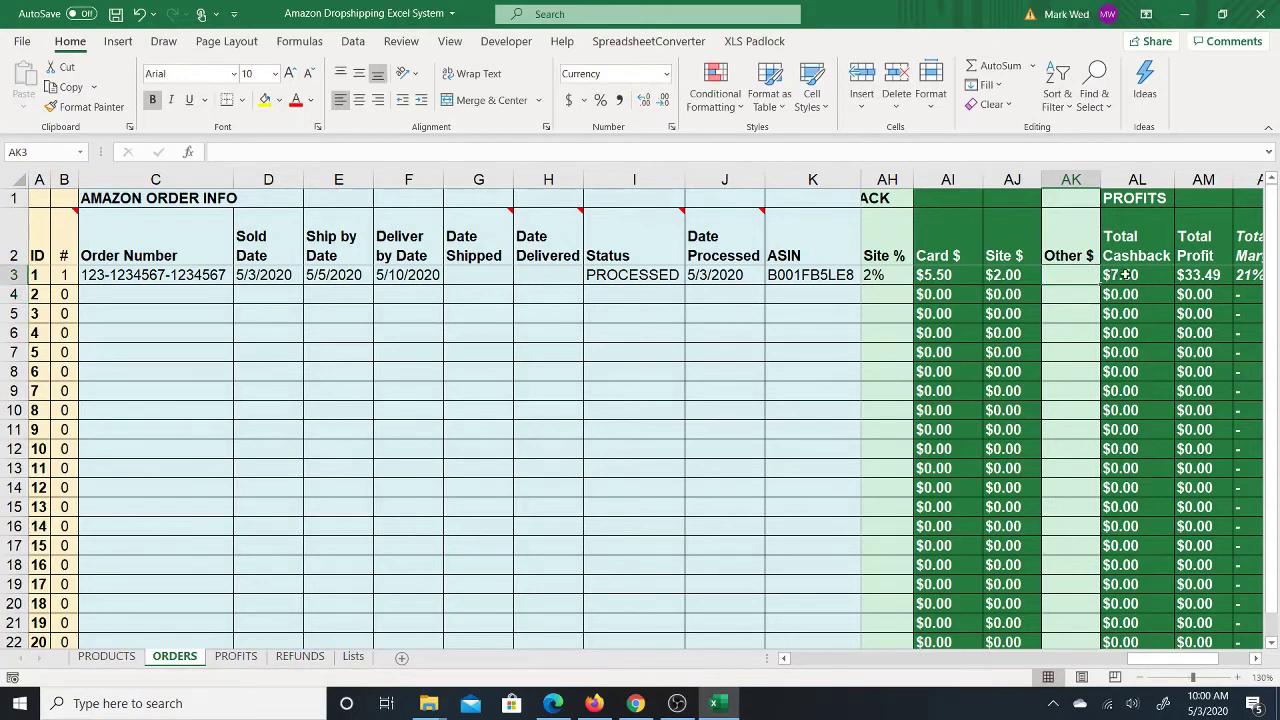
click(1135, 277)
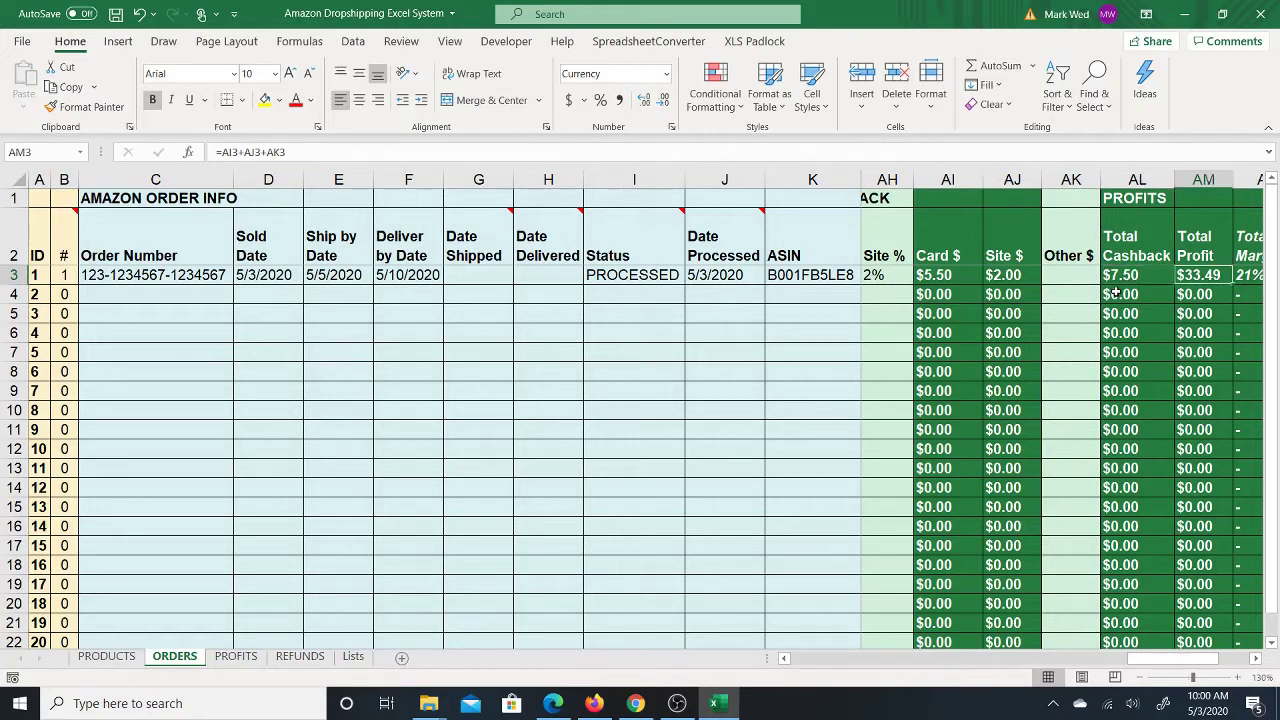
key(Right)
key(Right)
key(Left)
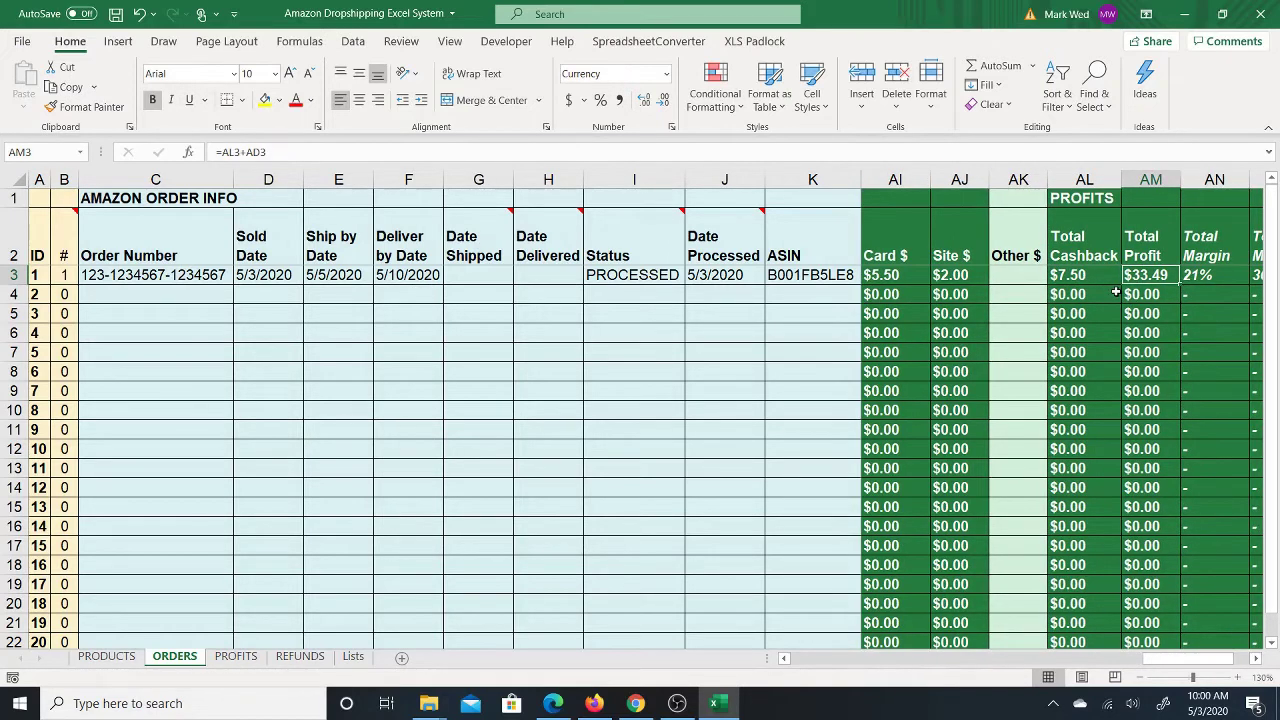
key(Left)
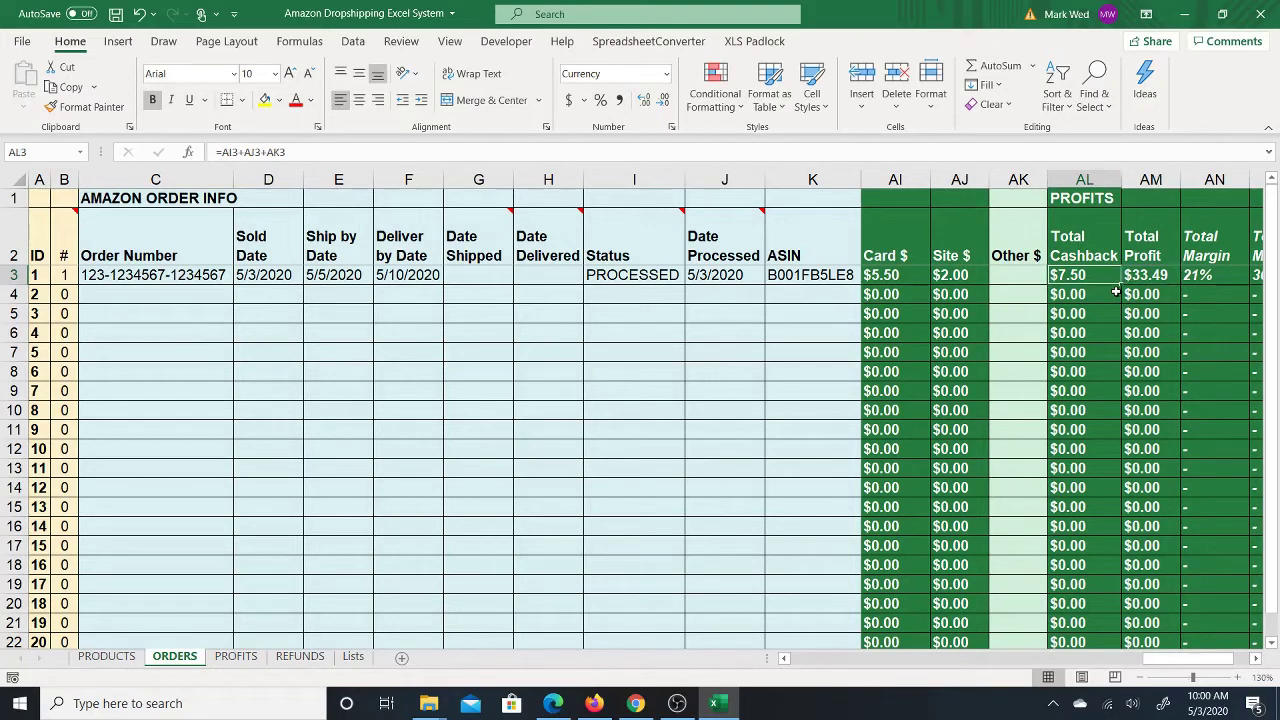
key(Left)
key(Left)
key(Left)
key(Left)
key(Right)
key(Right)
key(Right)
key(Right)
key(Right)
key(Right)
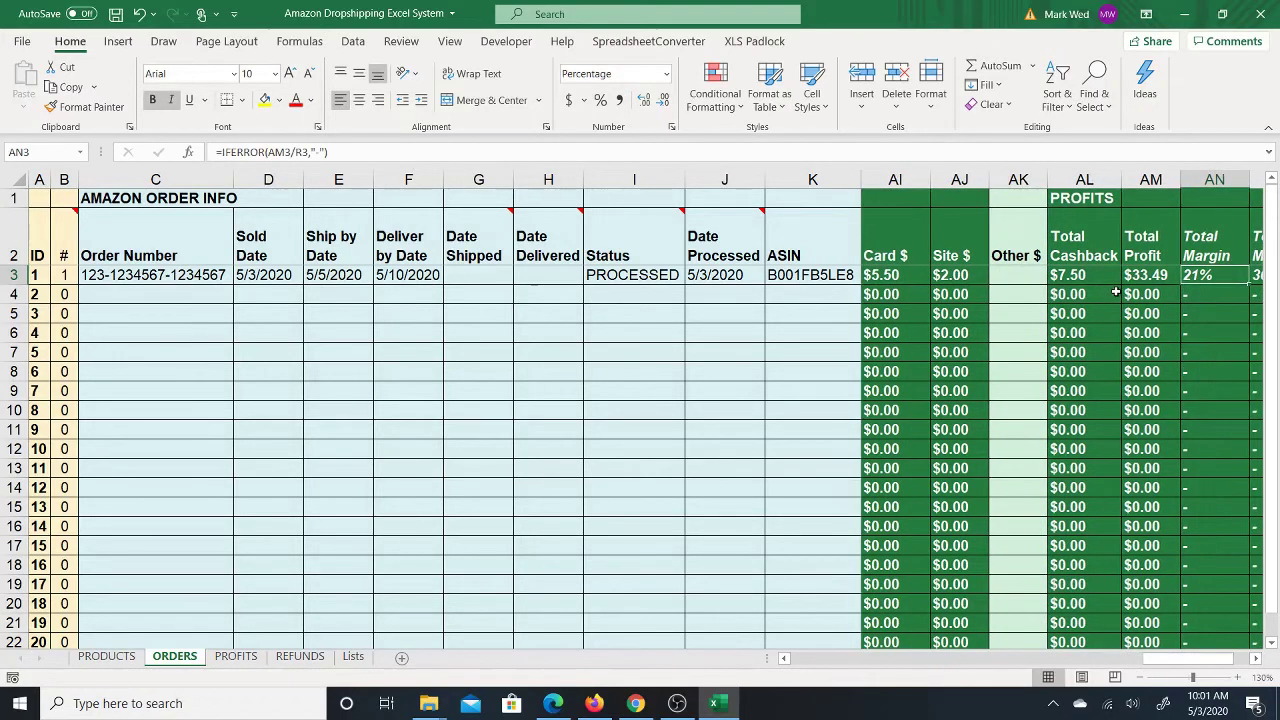
key(Right)
key(Right)
key(Left)
key(Left)
key(Left)
key(Left)
key(Left)
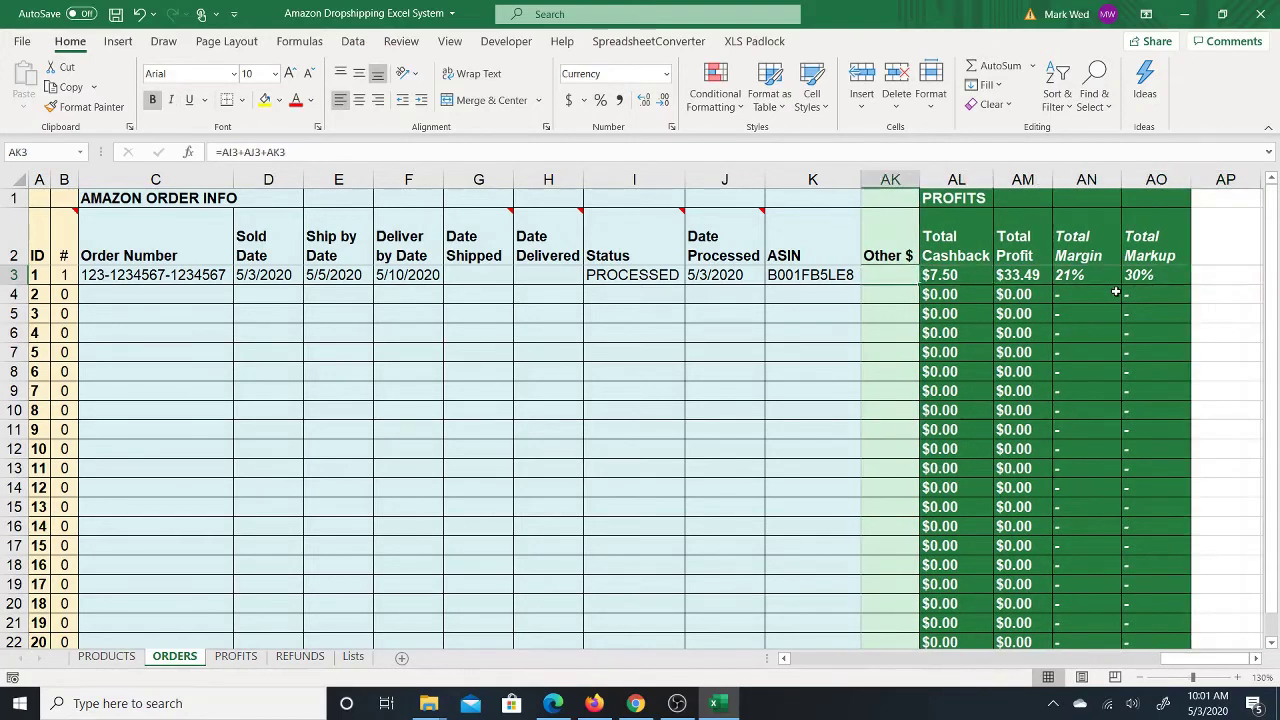
key(Left)
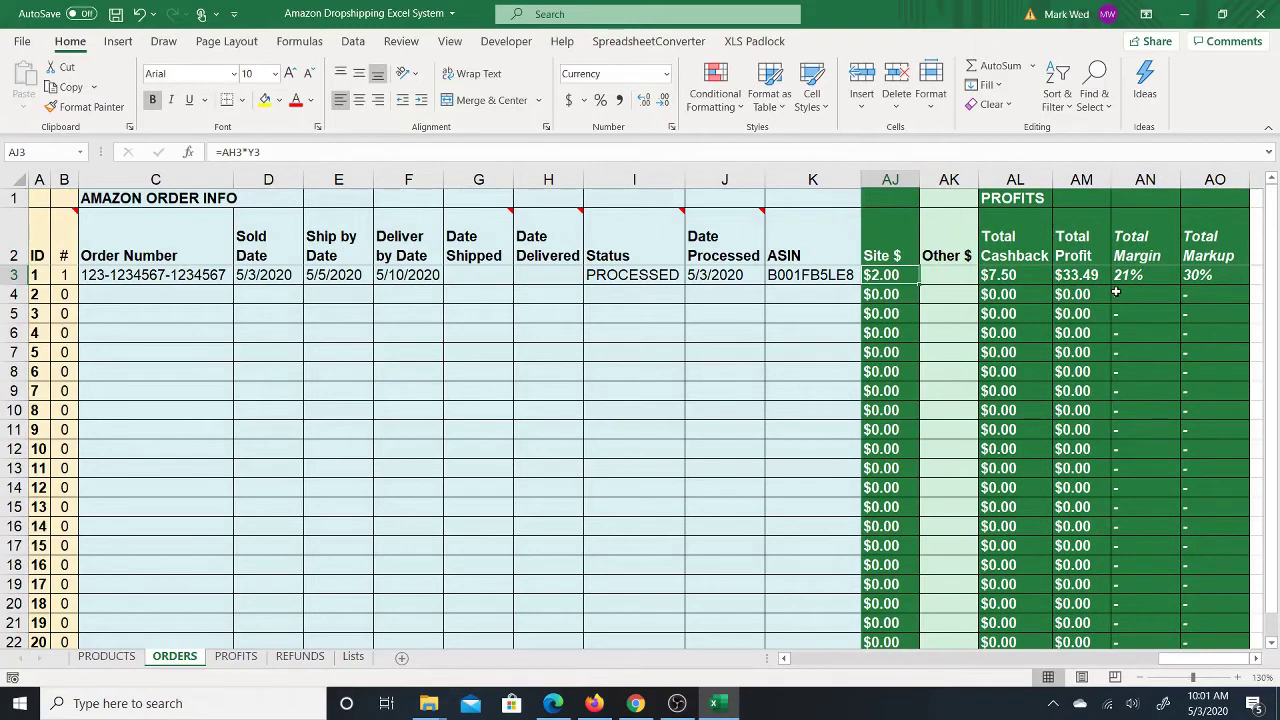
key(Right)
key(Right)
key(Right)
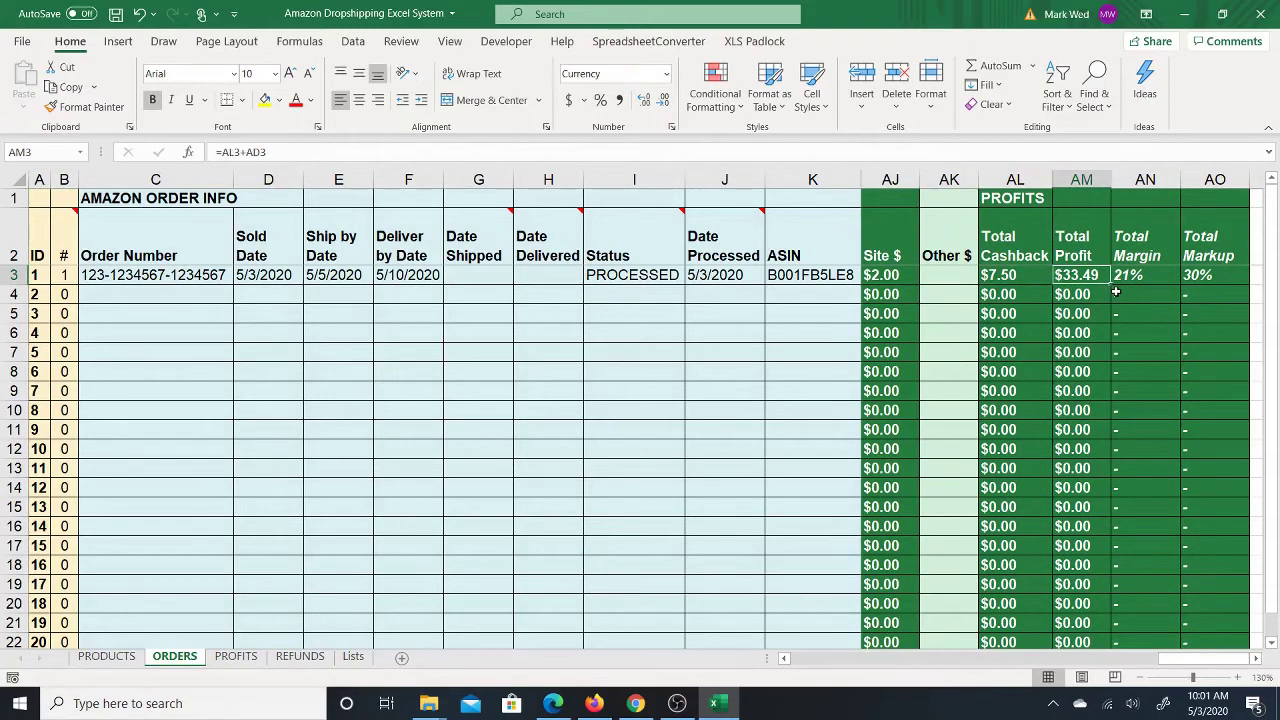
key(Left)
key(Left)
key(Left)
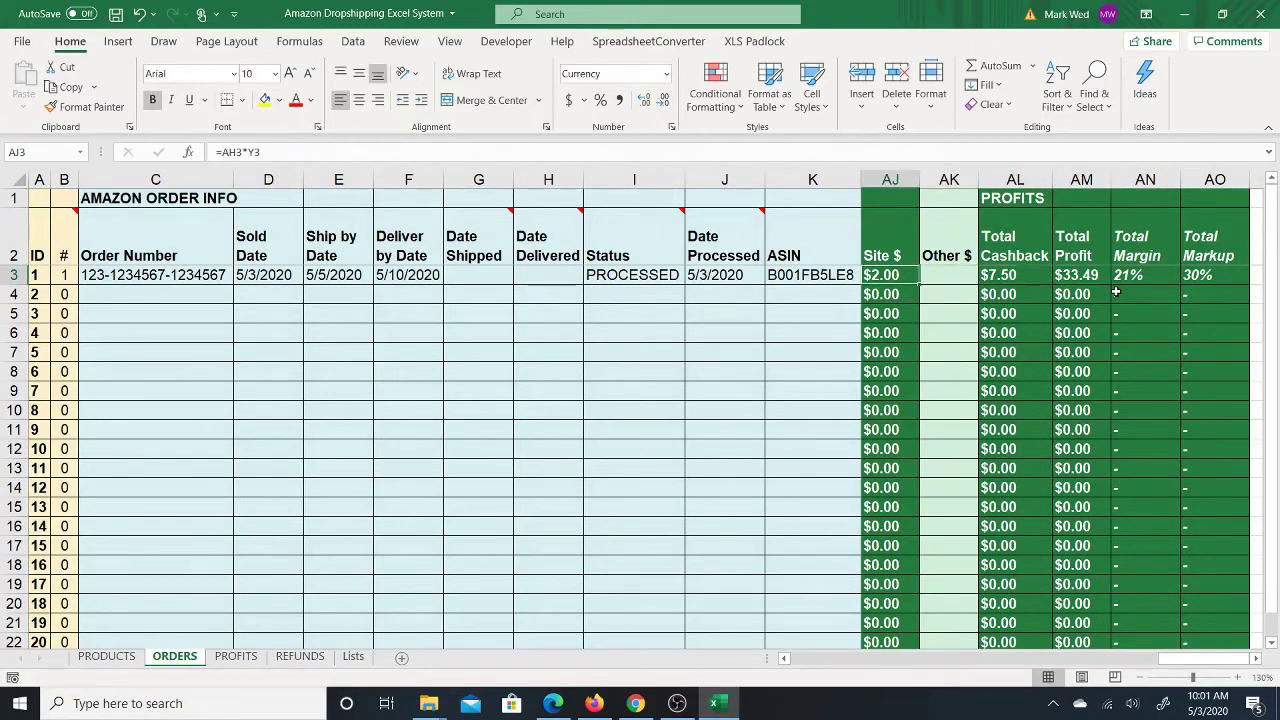
key(Right)
key(Right)
key(Left)
key(Right)
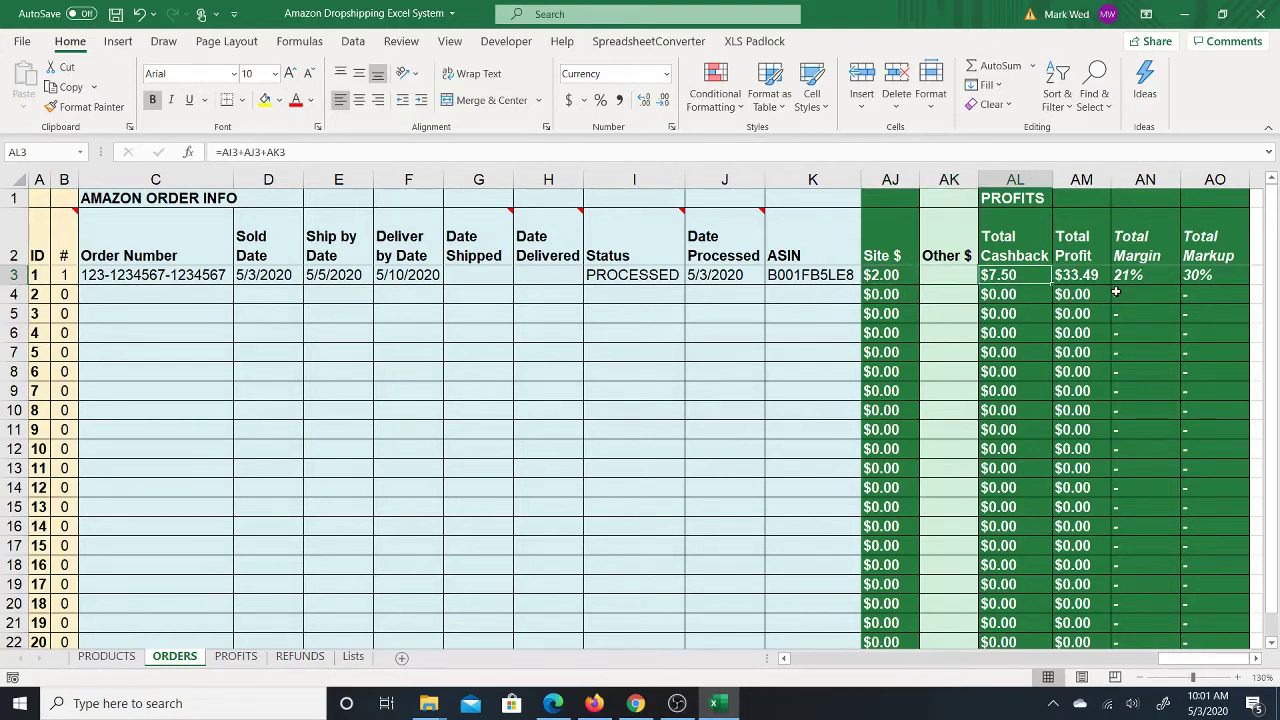
key(Left)
key(Left)
key(Left)
key(Left)
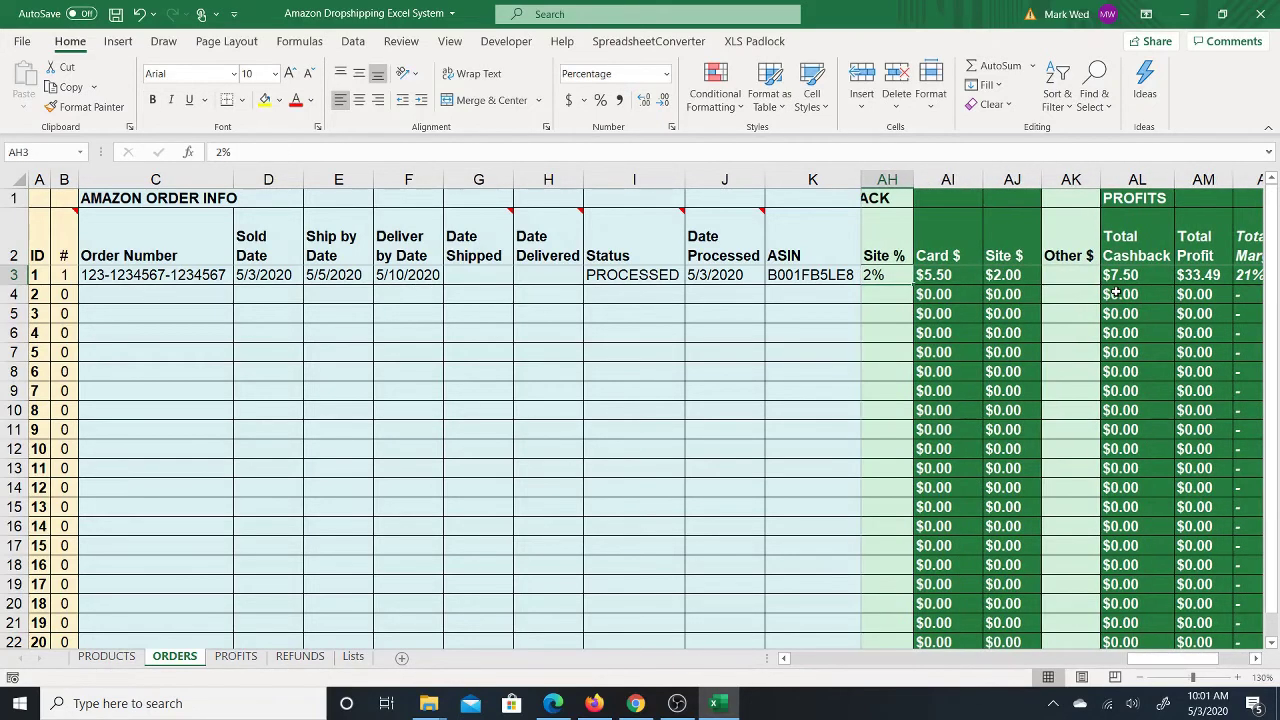
key(Left)
key(Left)
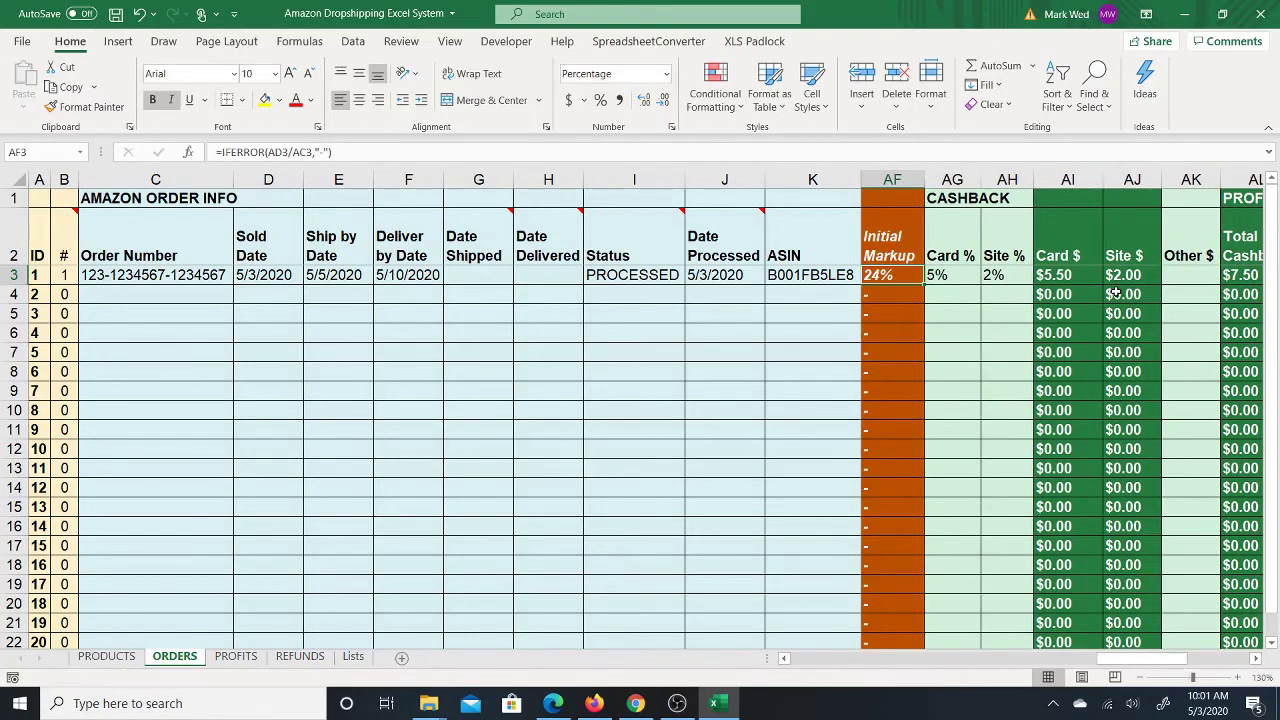
key(Left)
key(Left)
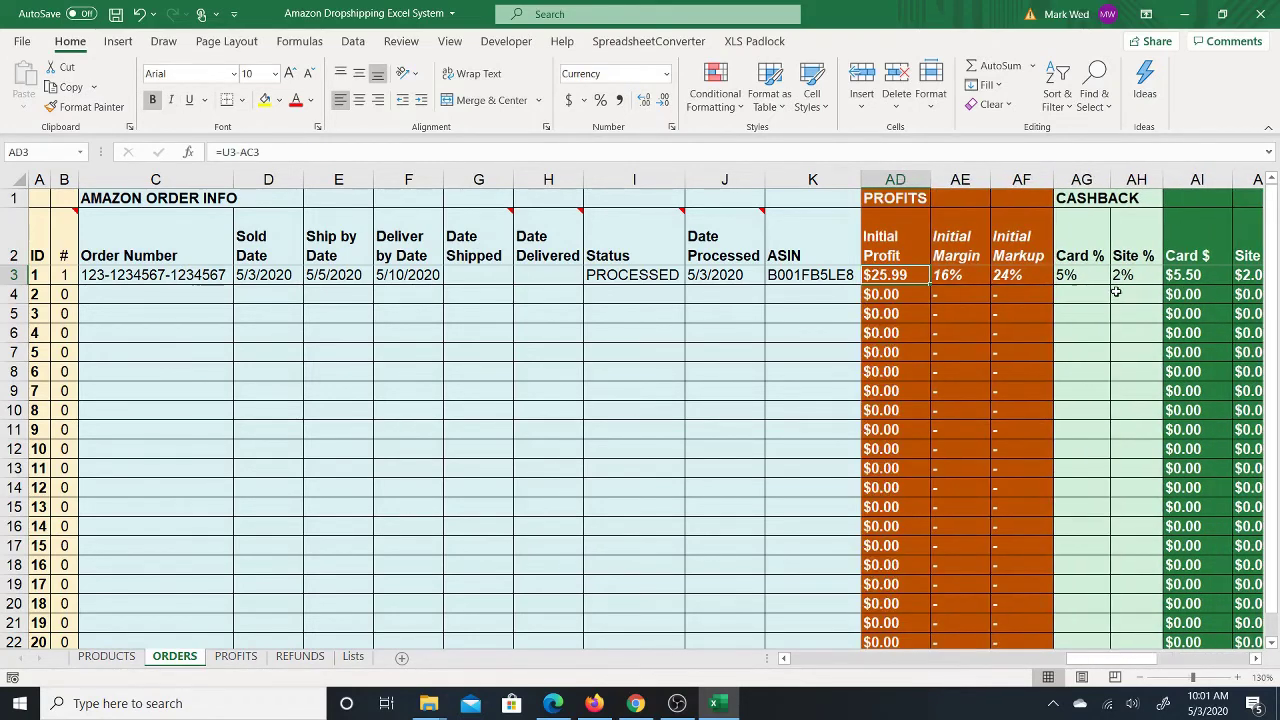
key(Up)
key(Right)
key(Right)
key(Up)
key(Right)
key(Right)
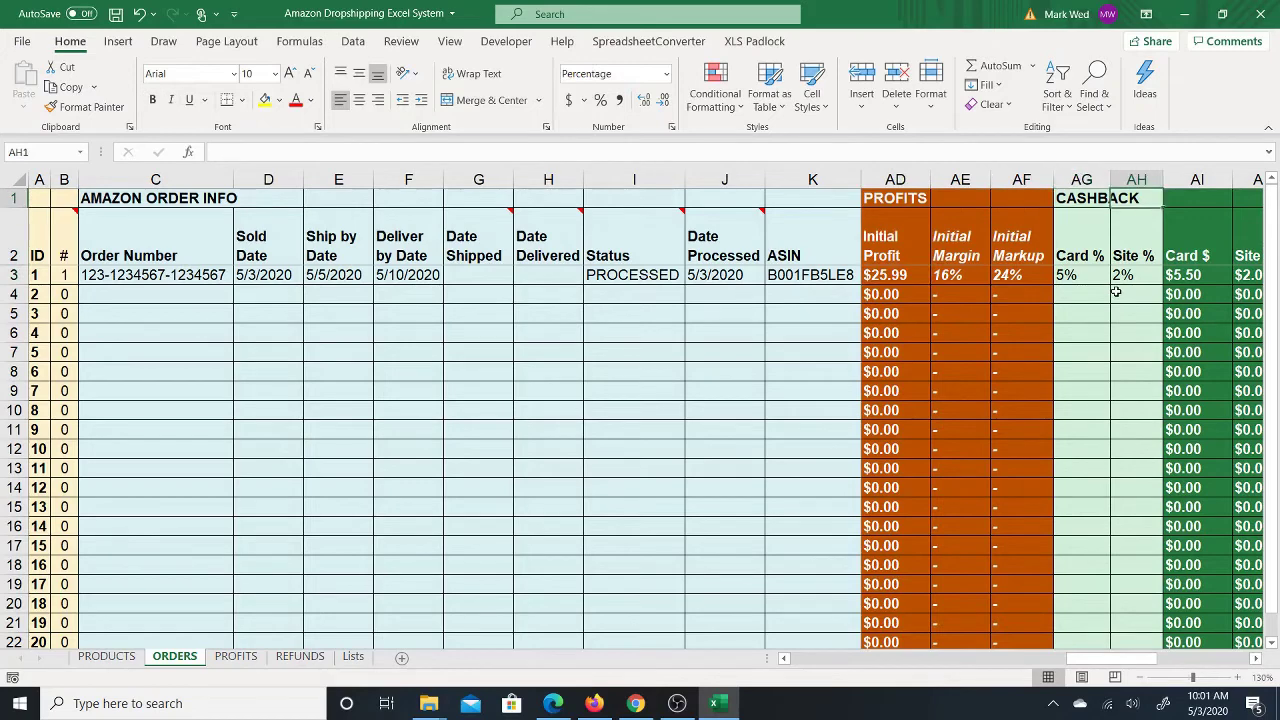
key(Right)
key(Right)
key(Right)
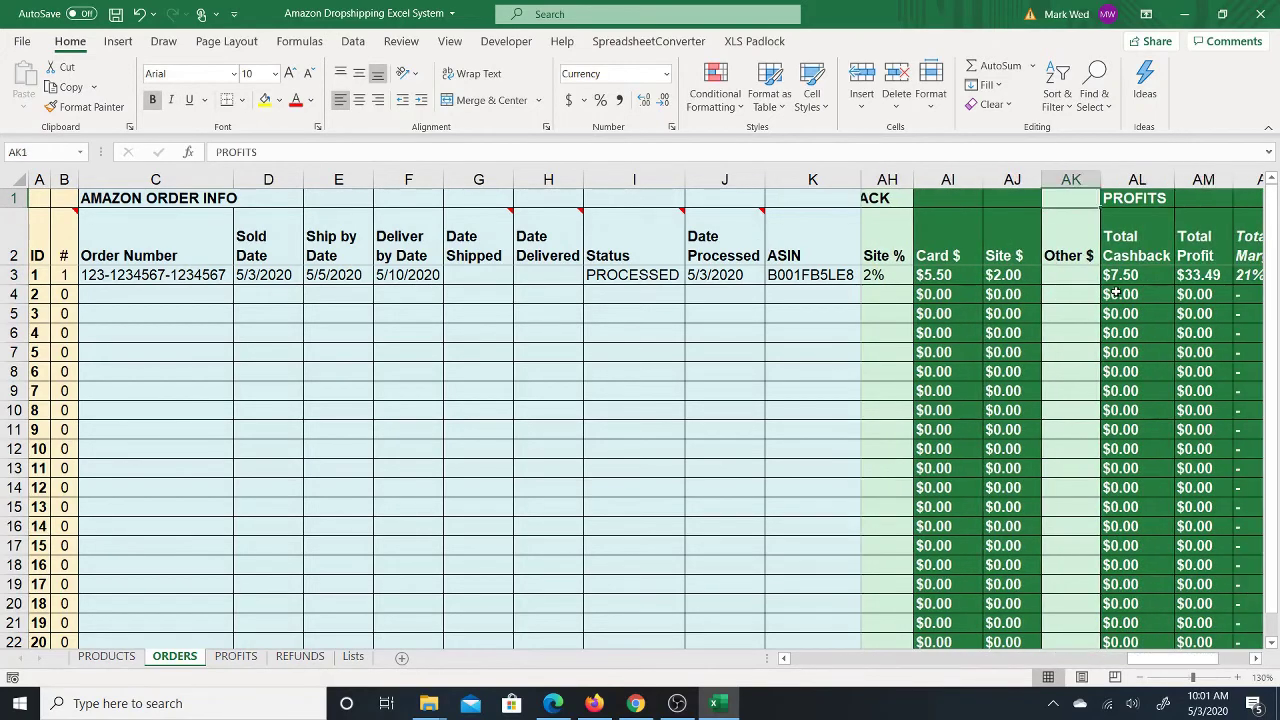
key(Left)
key(Left)
key(Left)
key(Left)
key(Left)
key(Left)
key(Left)
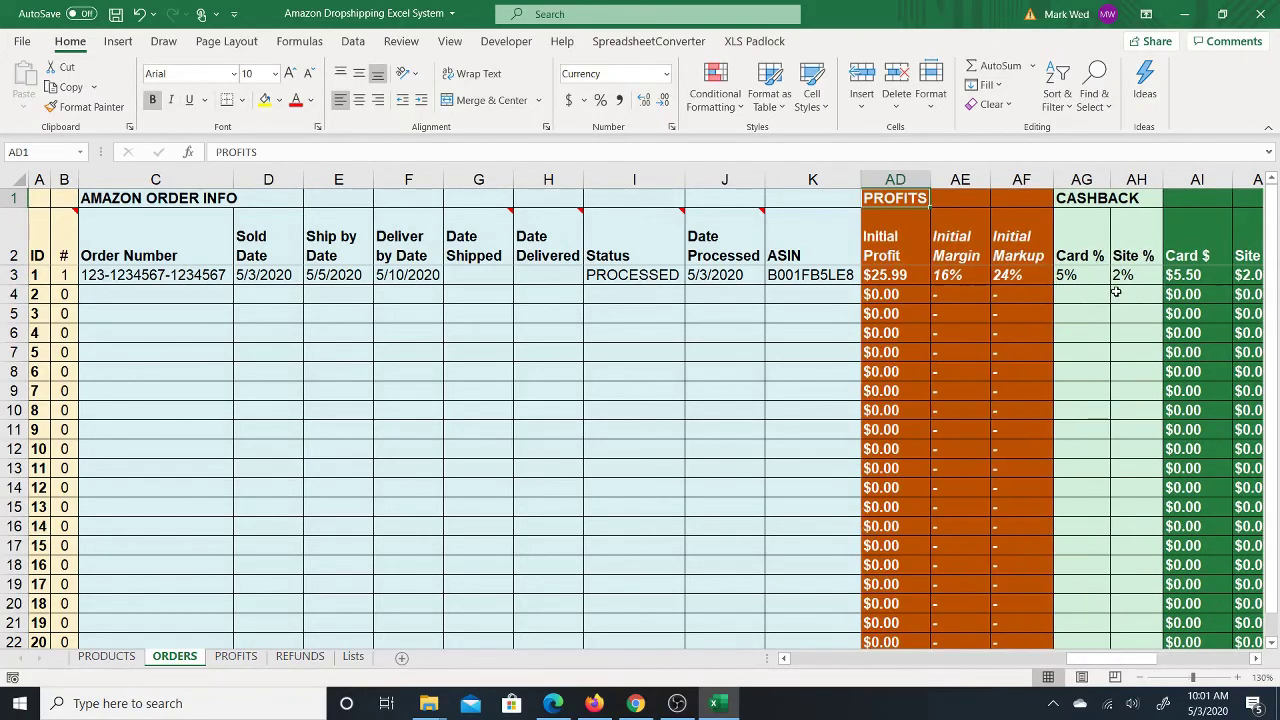
key(Left)
key(Right)
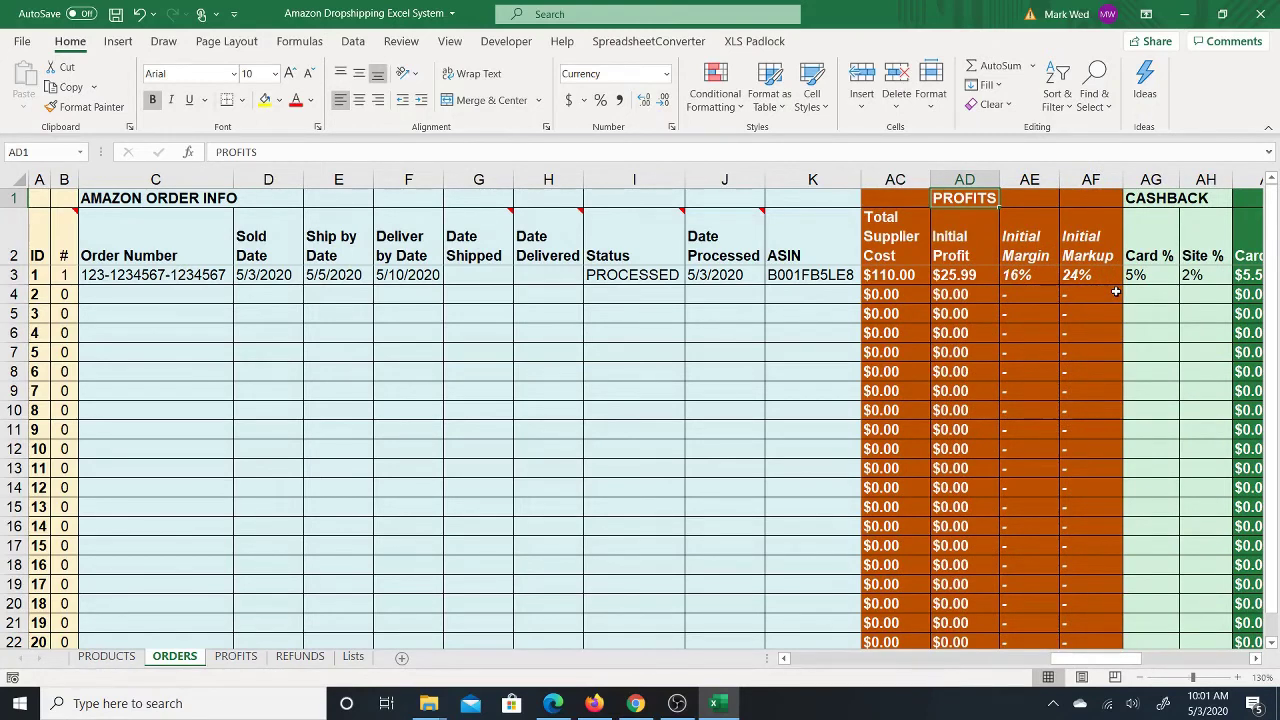
key(Down)
key(Right)
key(Left)
key(Right)
key(Right)
key(Right)
key(Right)
key(Right)
key(Right)
key(Right)
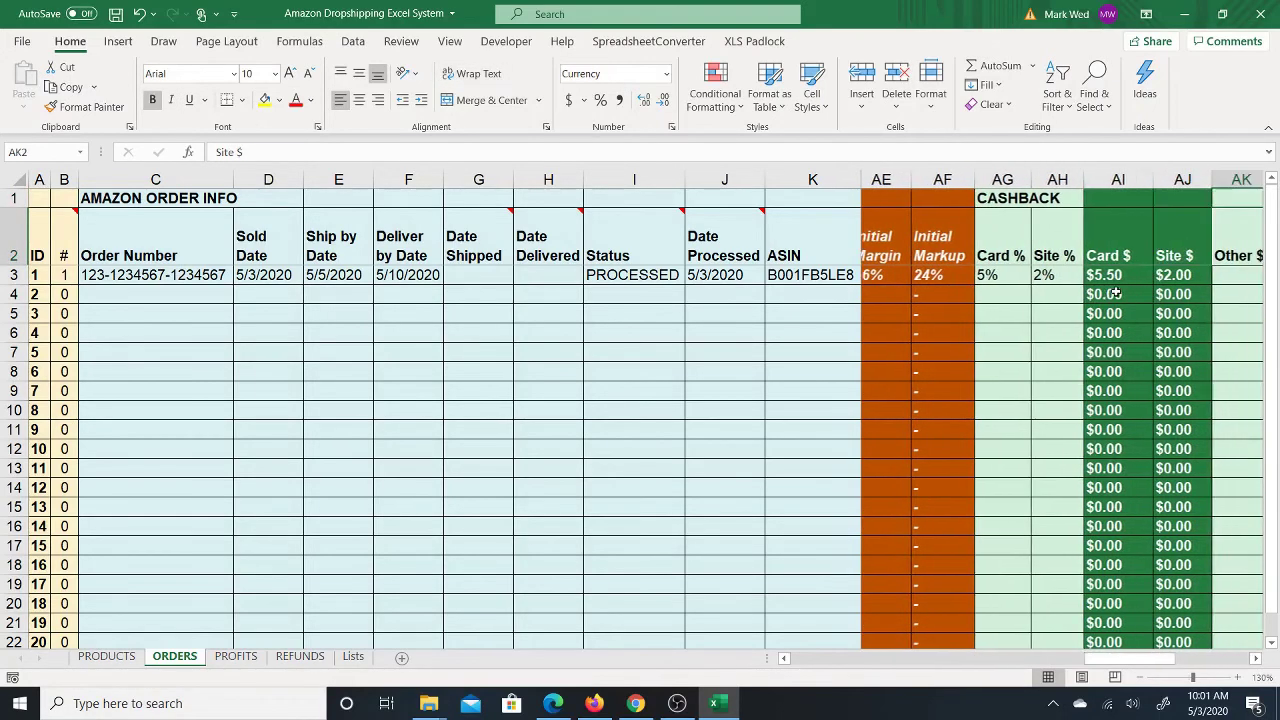
key(Right)
key(Right)
key(Up)
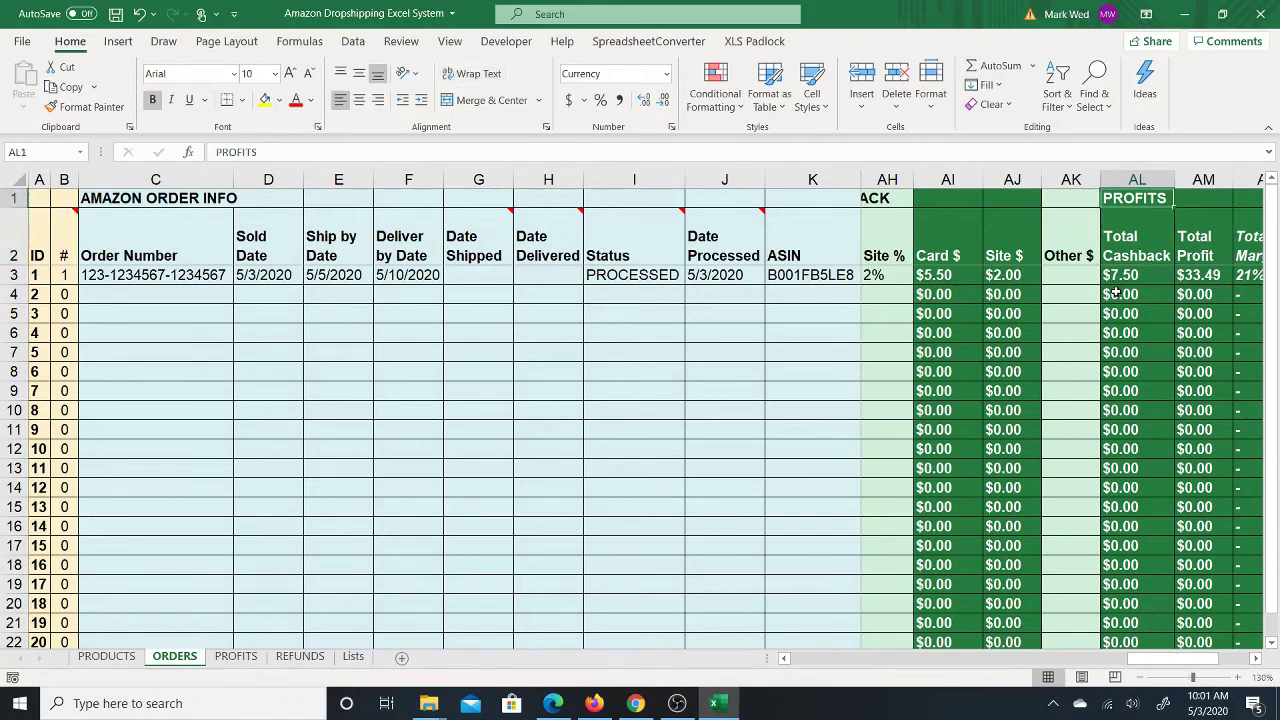
key(Down)
key(Right)
key(Right)
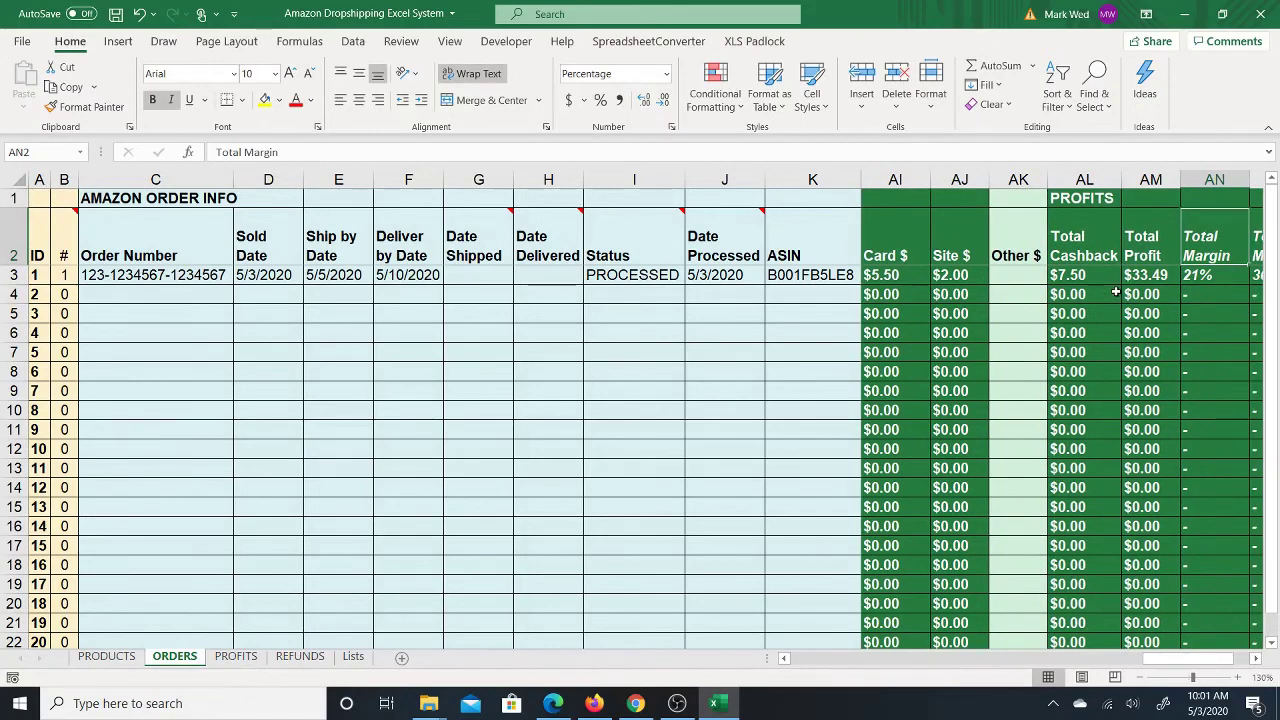
key(Left)
key(Left)
key(Left)
key(Left)
key(Left)
key(Left)
key(Left)
key(Left)
key(Left)
key(Left)
key(Left)
key(Left)
key(Left)
key(Left)
key(Left)
key(Left)
key(Left)
key(Left)
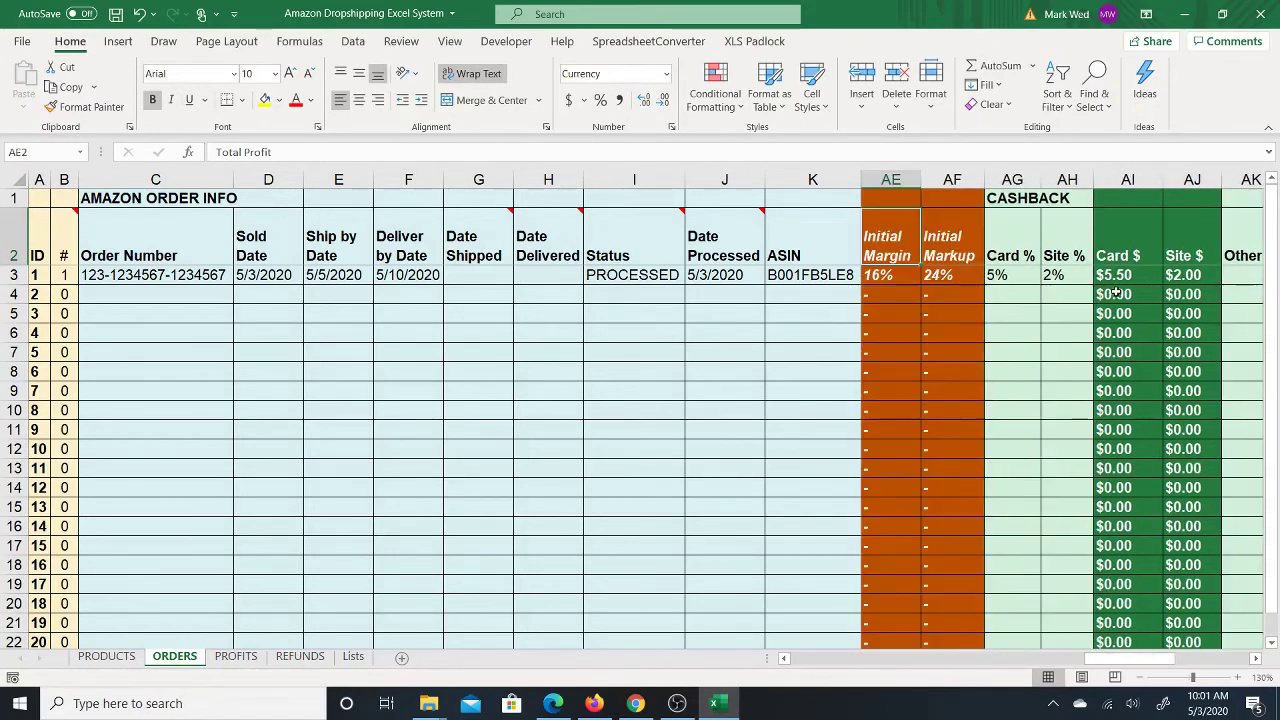
key(Left)
key(Left)
key(Left)
key(Left)
key(Left)
key(Left)
key(Left)
key(Left)
key(Left)
key(Left)
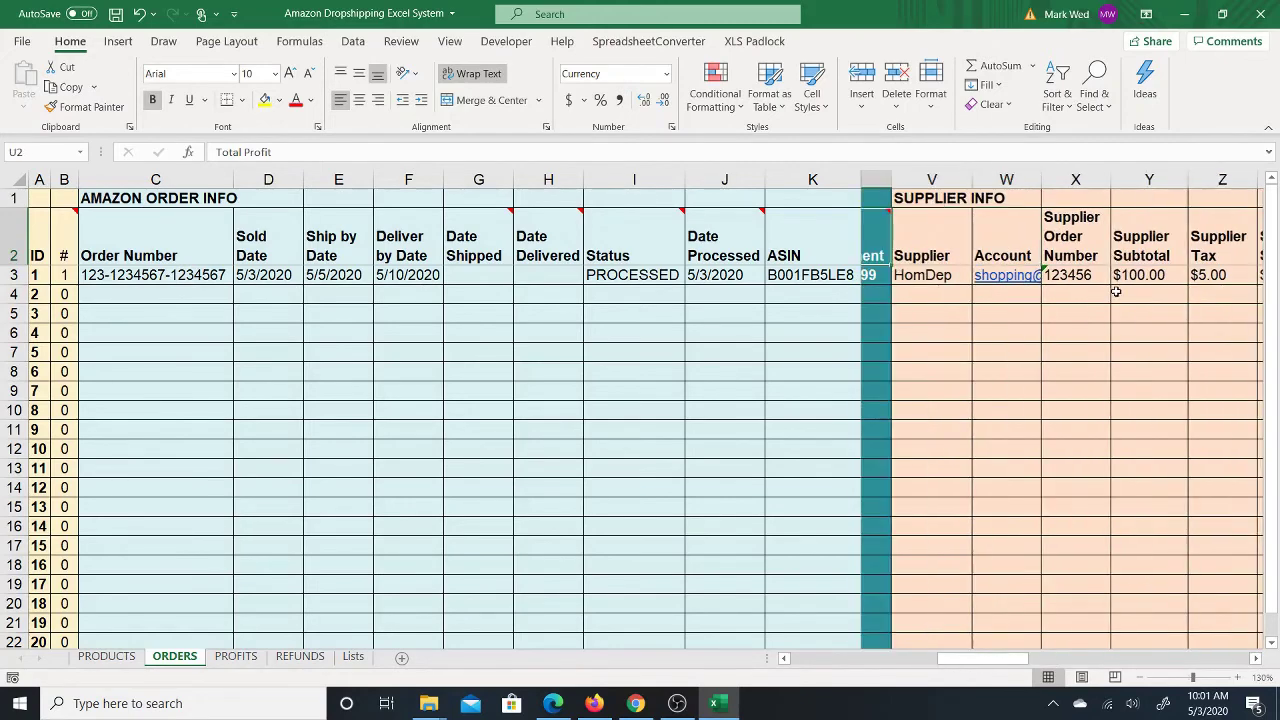
key(Left)
key(Left)
key(Left)
key(Left)
key(Left)
key(Left)
key(Left)
key(Left)
key(Left)
key(Left)
key(Left)
key(Left)
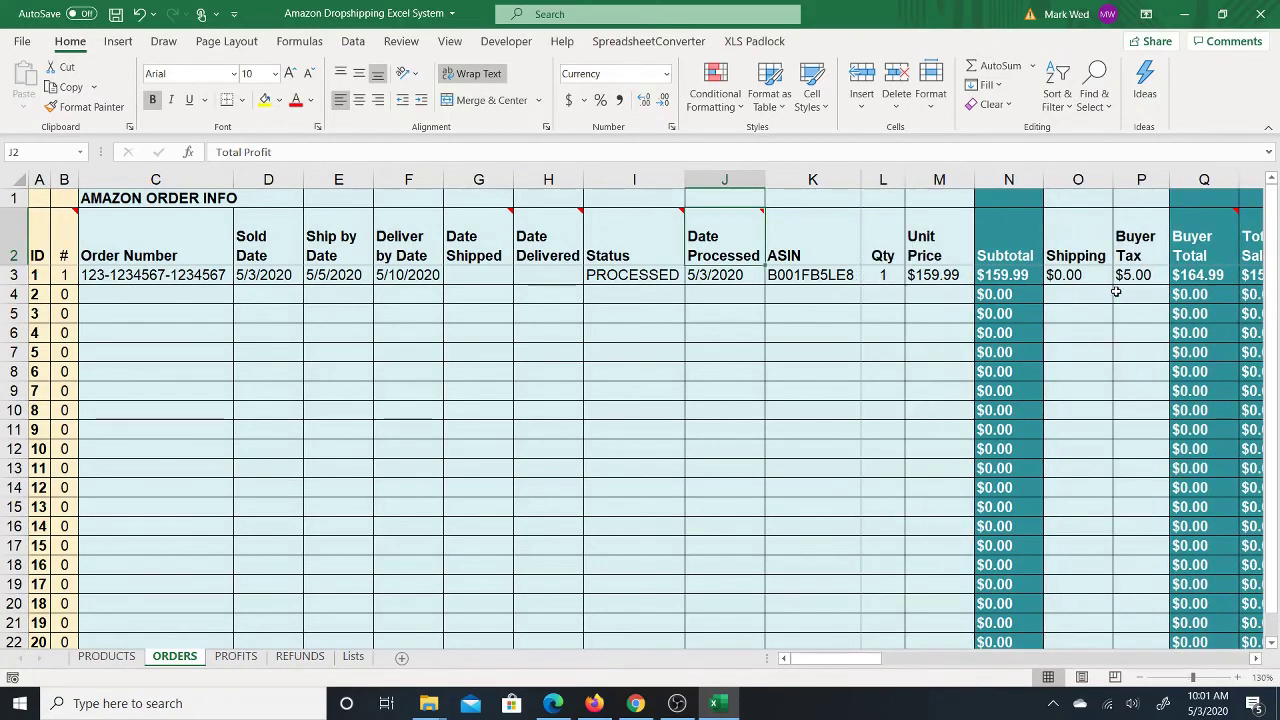
key(Down)
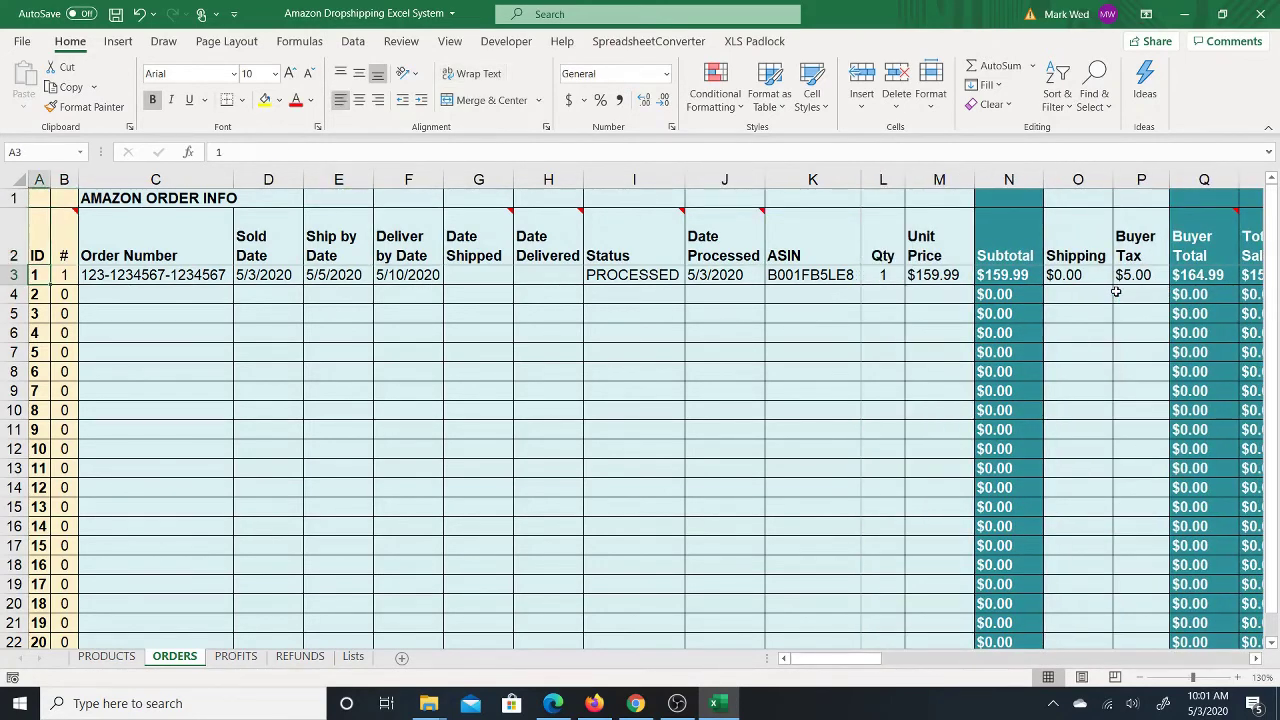
key(Right)
key(Right)
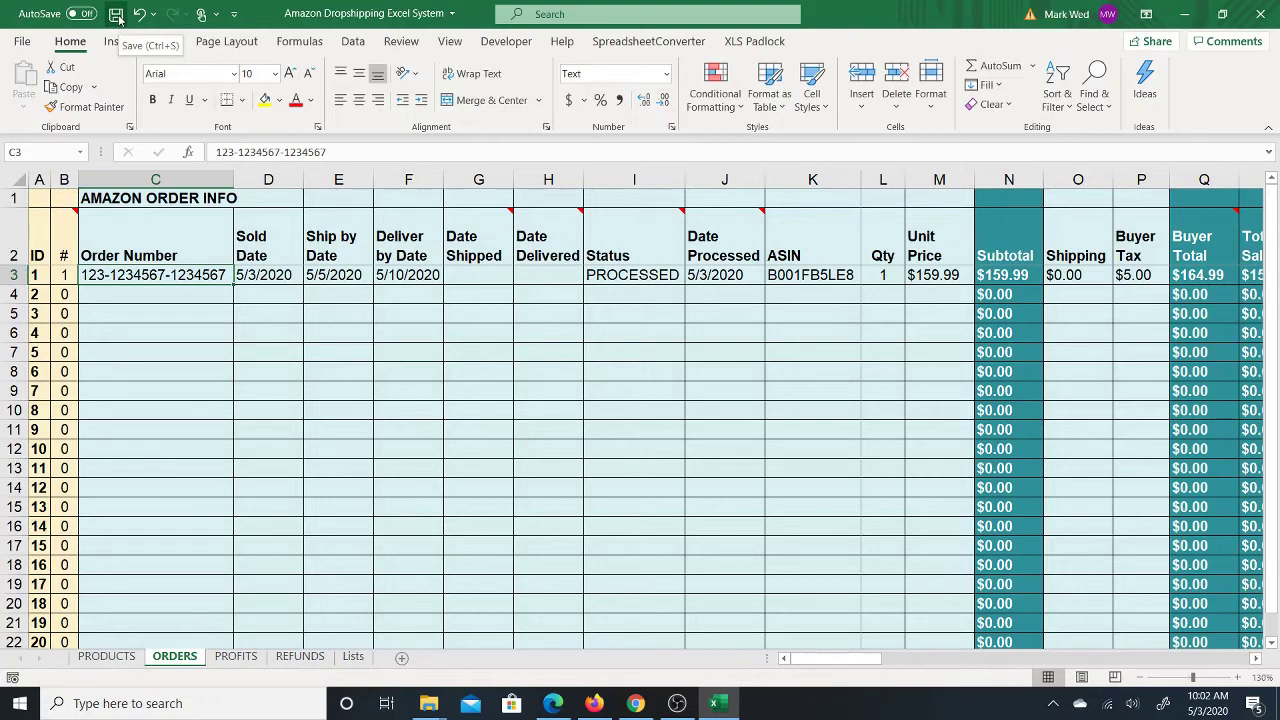
Step: Save the workbook and select the Order Number column C for searching
click(116, 14)
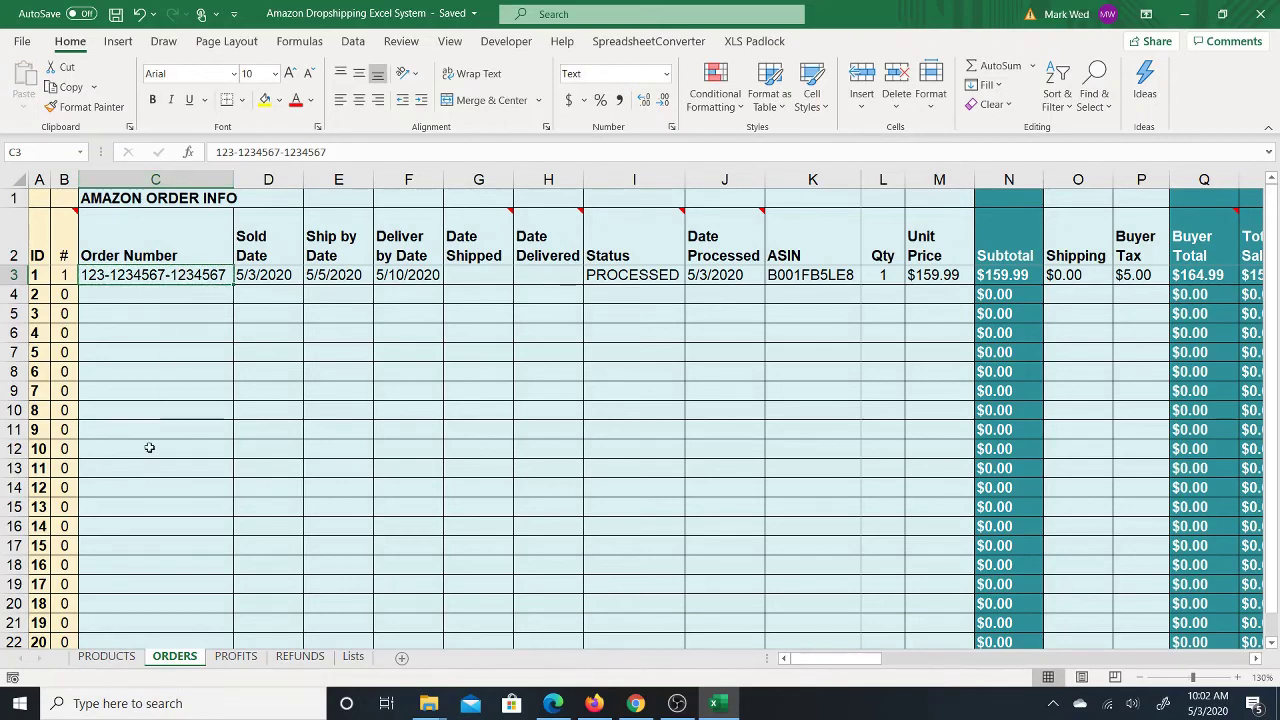
click(141, 178)
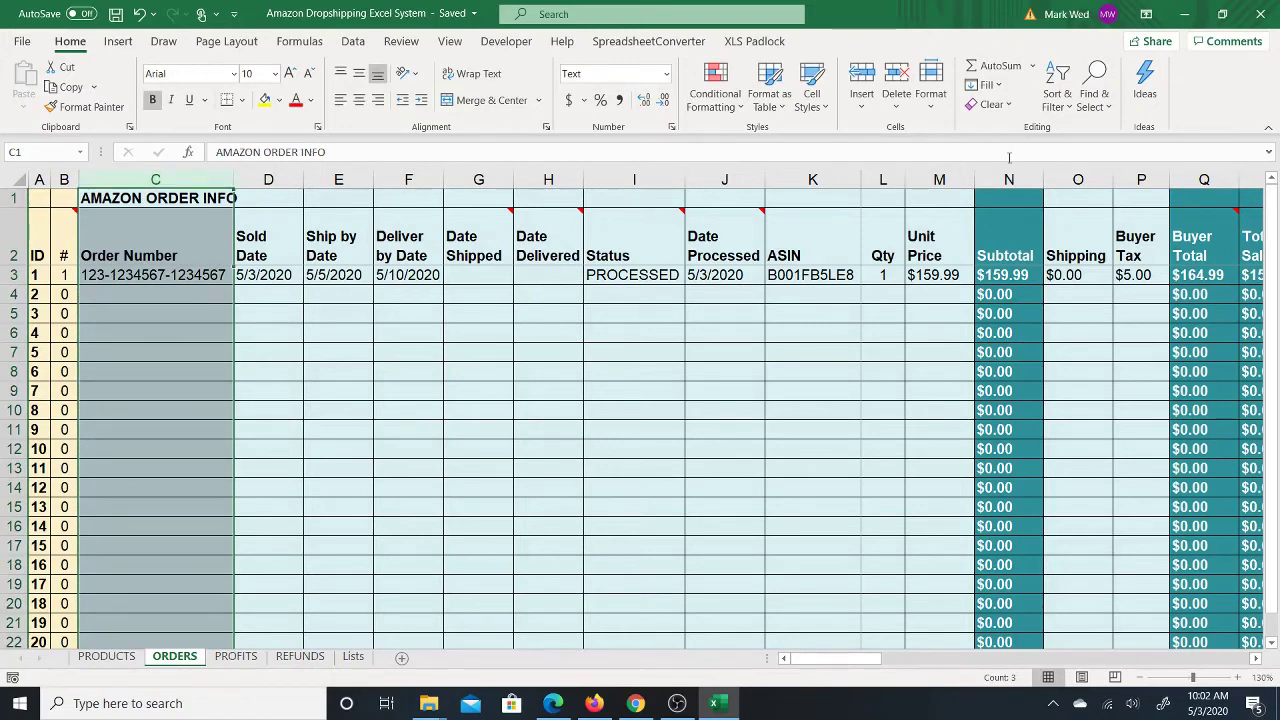
click(1086, 100)
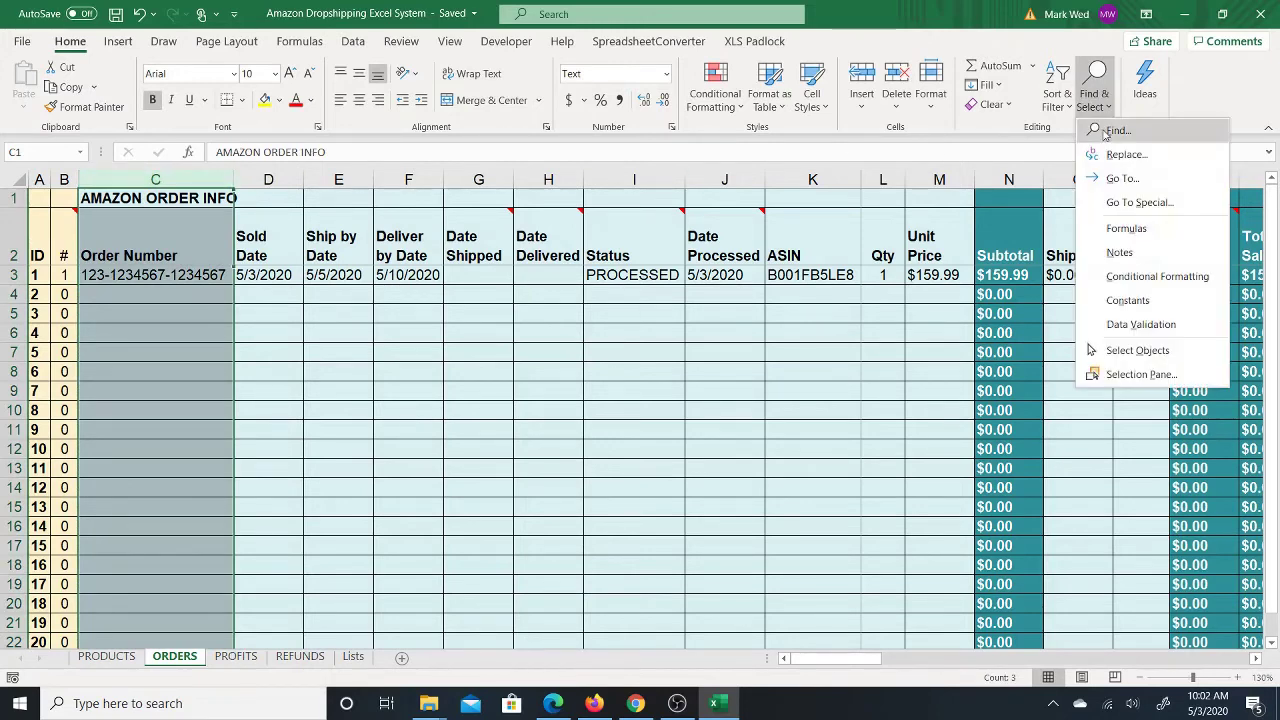
Step: Search column C for order 1's order number, finding its only match in row 3
click(1118, 130)
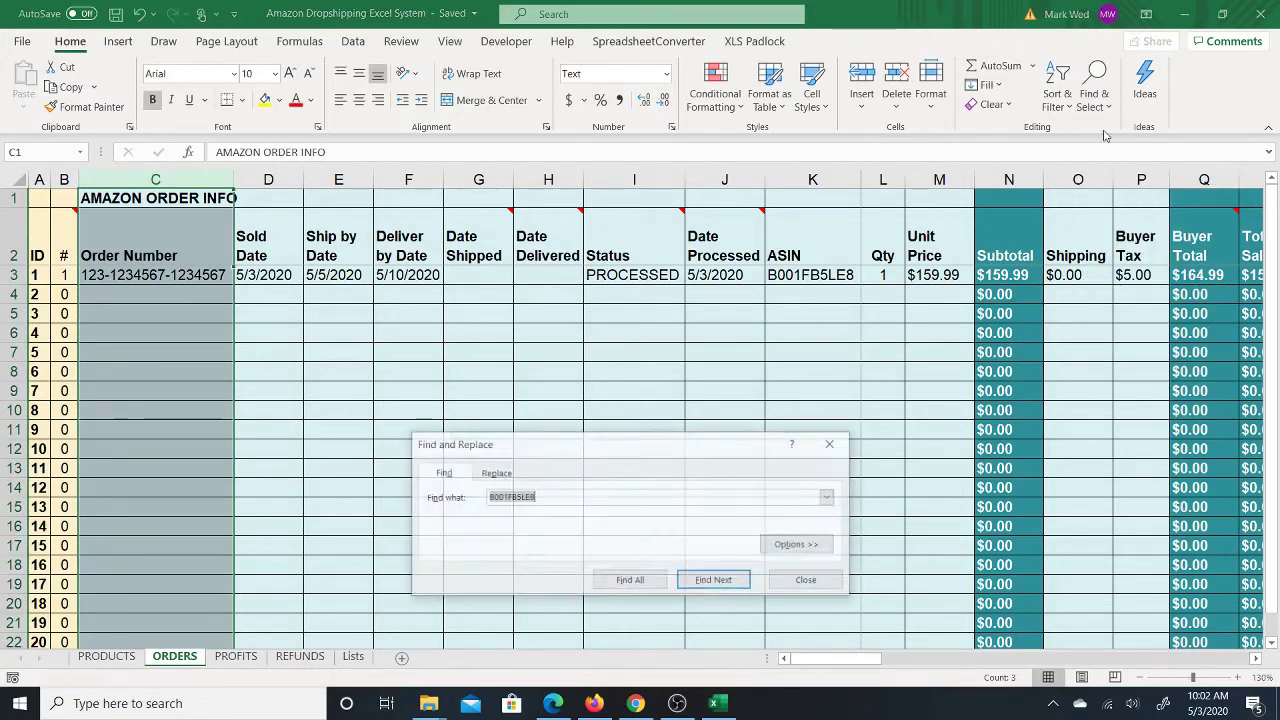
click(555, 502)
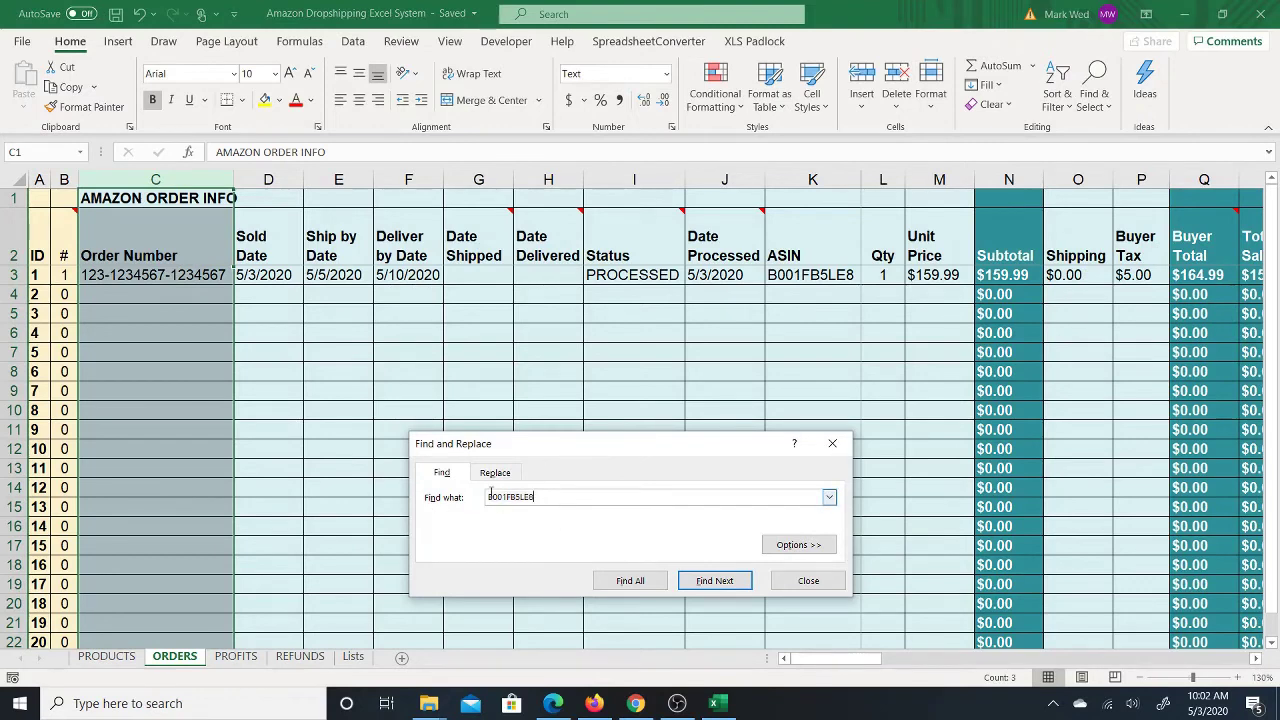
drag(566, 494, 486, 495)
text(123-1234567-1234567)
key(Return)
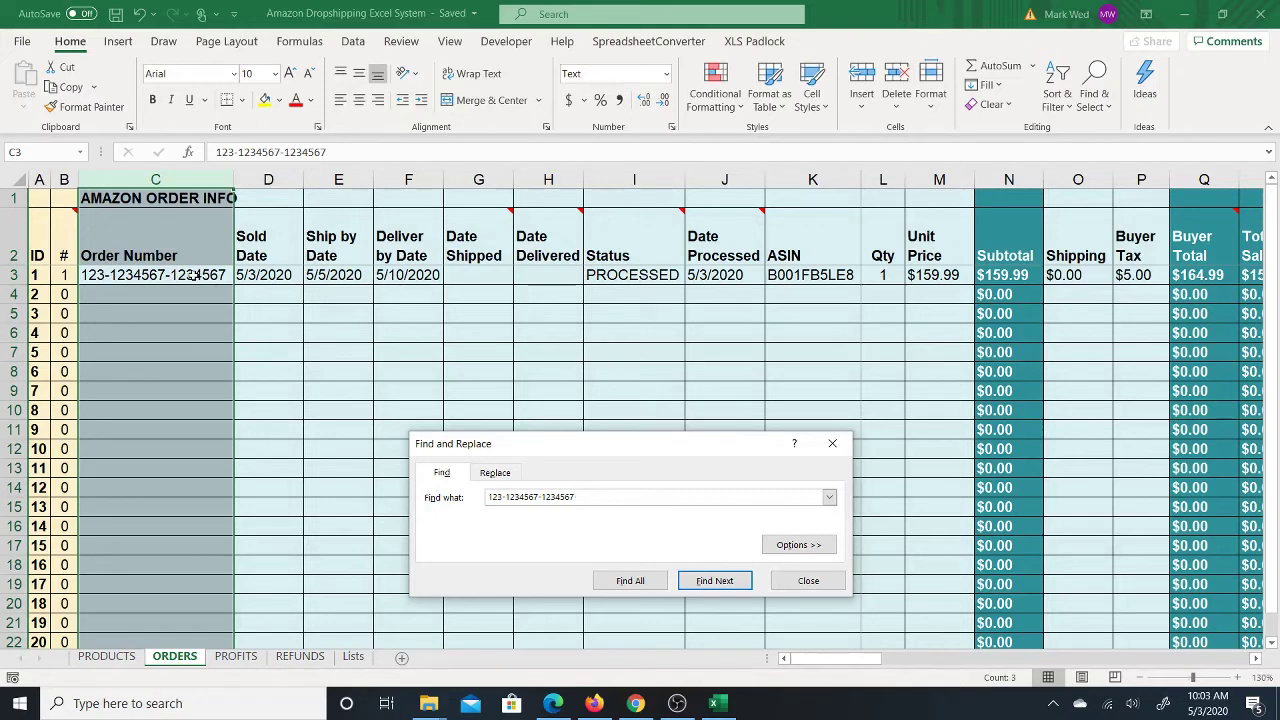
click(833, 444)
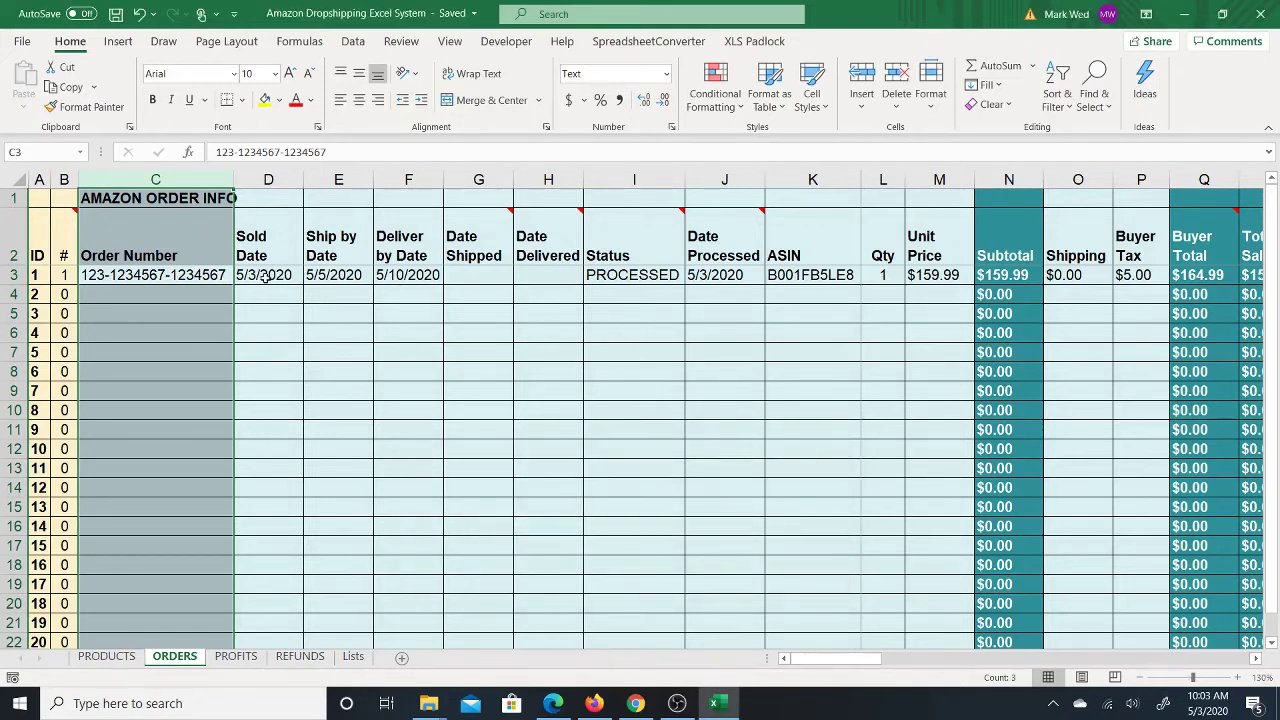
click(262, 275)
key(Right)
key(Right)
key(Right)
key(Right)
key(Right)
key(Right)
key(Right)
key(Right)
key(Right)
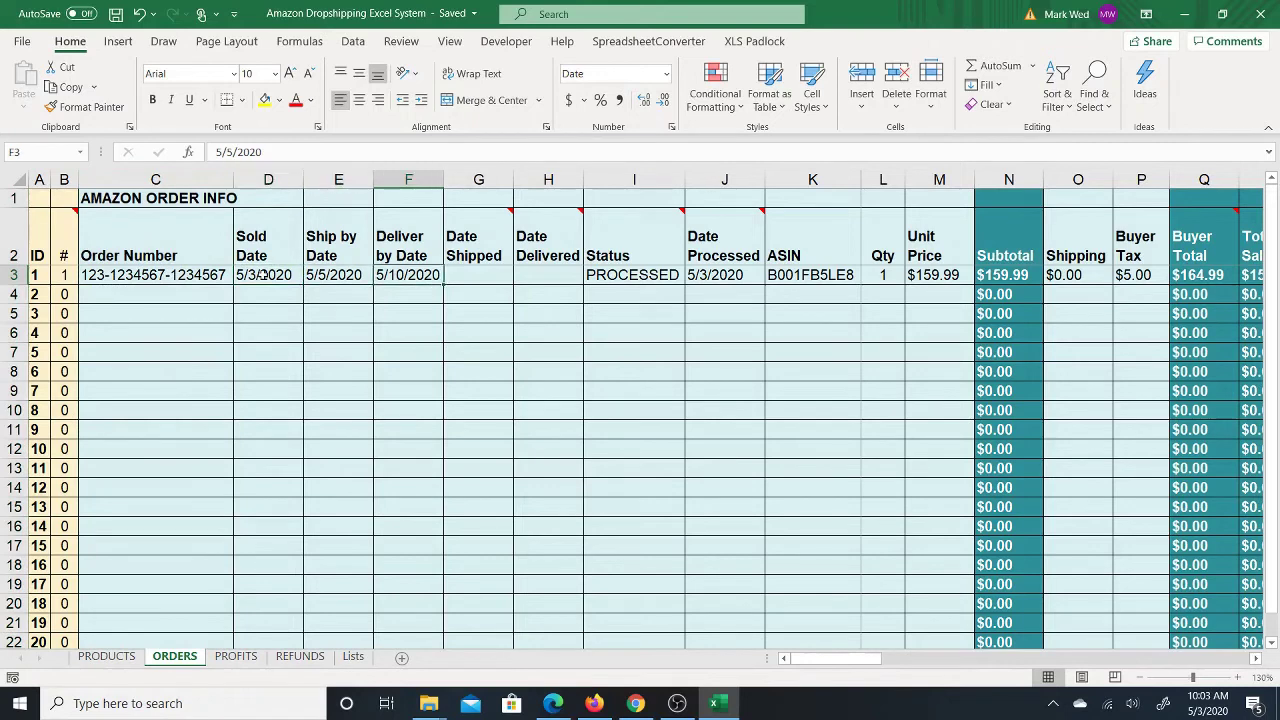
key(Right)
key(Right)
key(Right)
key(Right)
key(Right)
key(Right)
key(Right)
key(Right)
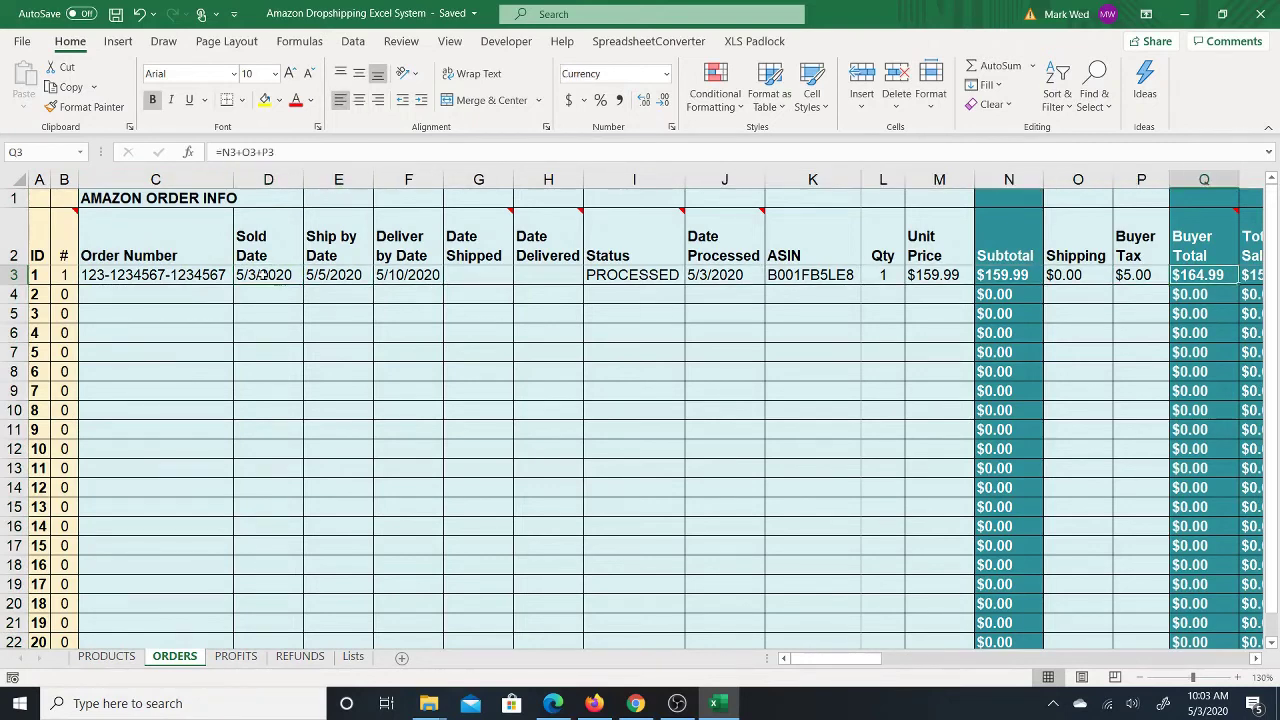
key(Right)
key(Right)
key(Right)
key(Right)
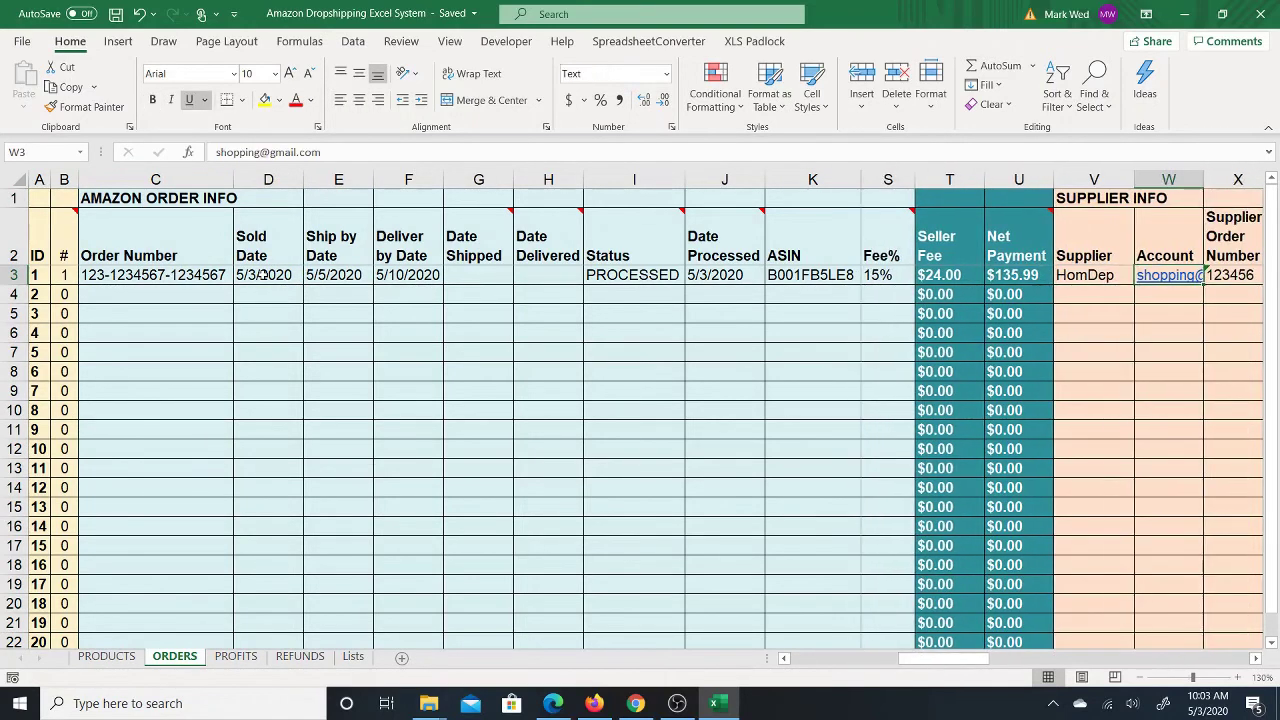
key(Right)
key(Right)
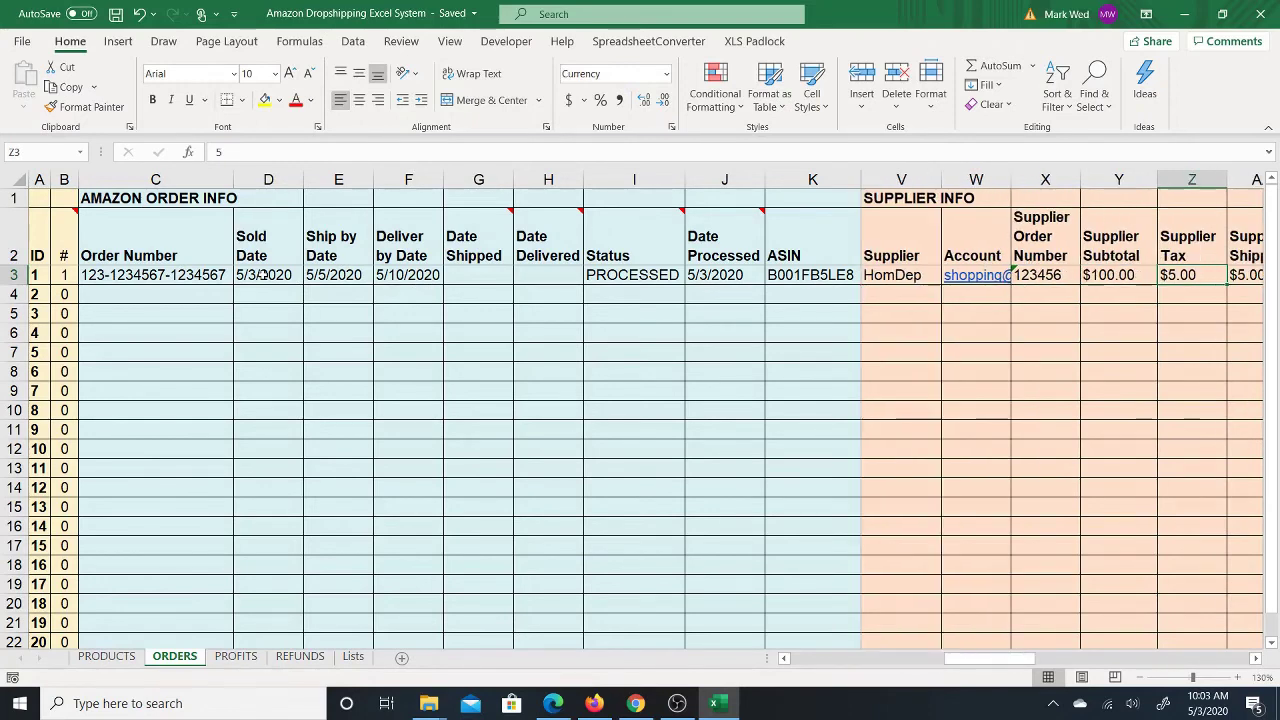
key(Left)
key(Left)
key(Right)
key(Right)
key(Right)
key(Left)
key(Left)
key(Left)
key(Left)
key(Left)
key(Left)
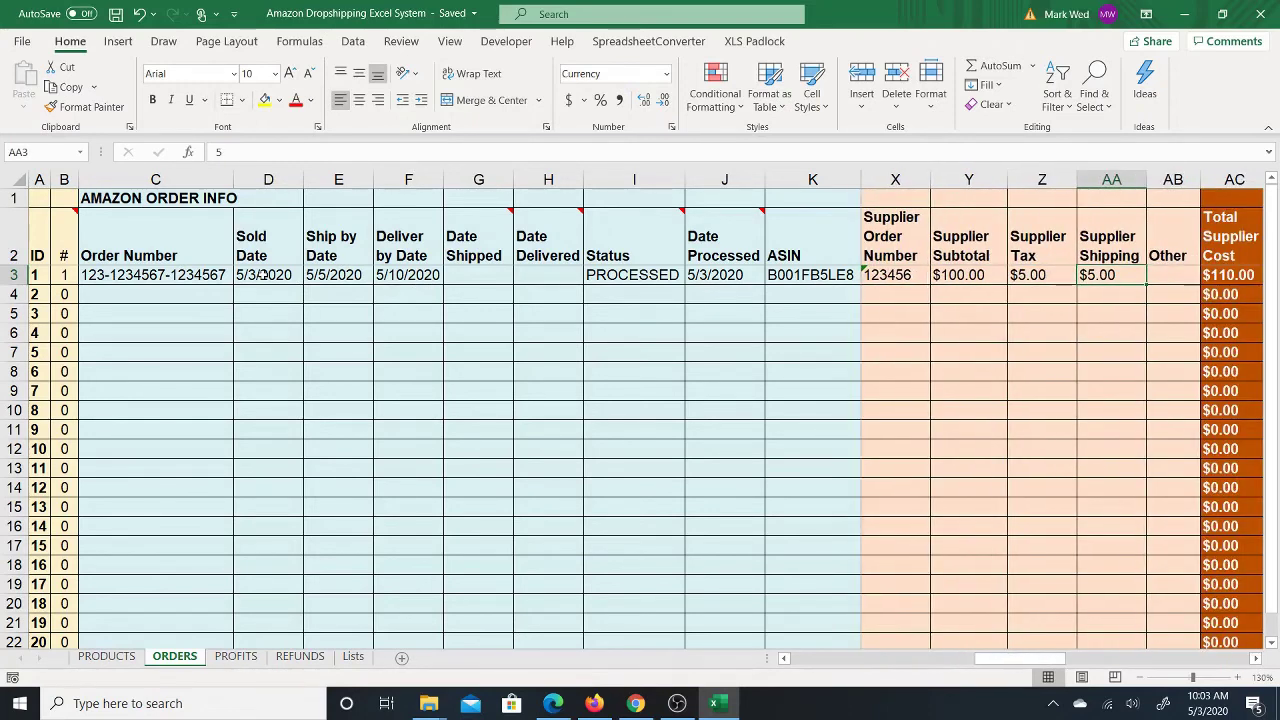
key(Right)
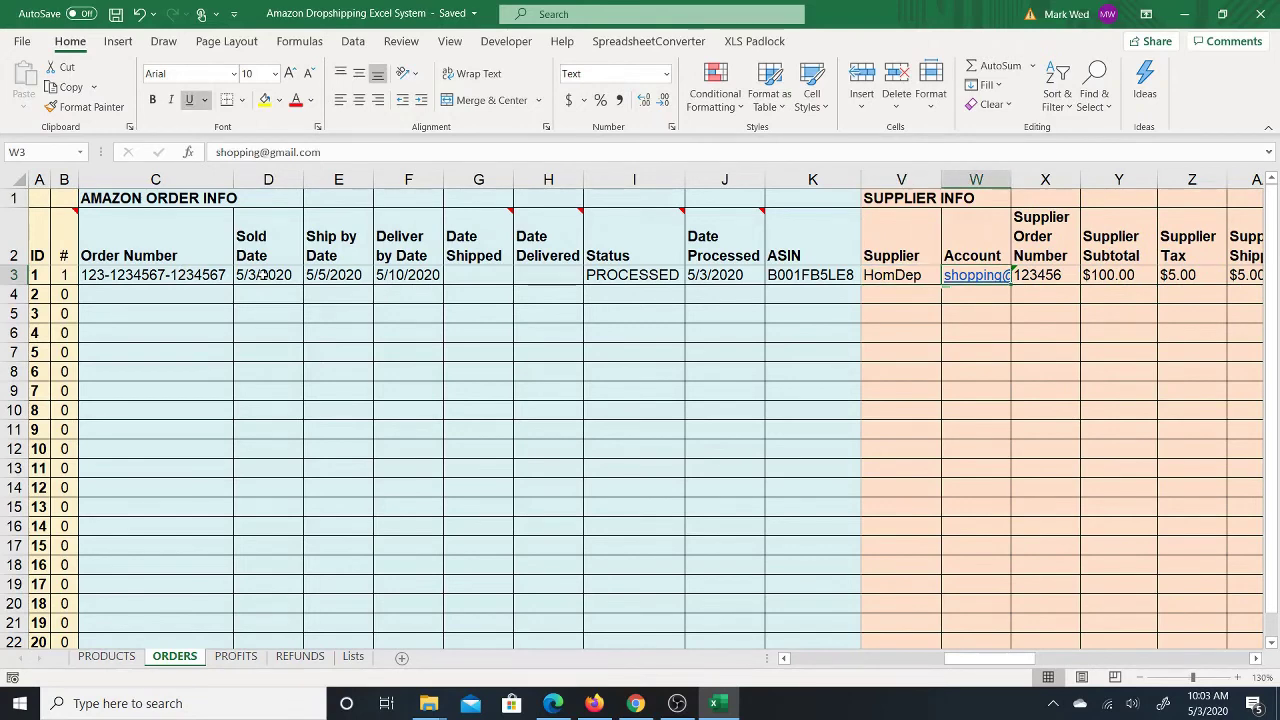
key(Left)
key(Right)
key(Right)
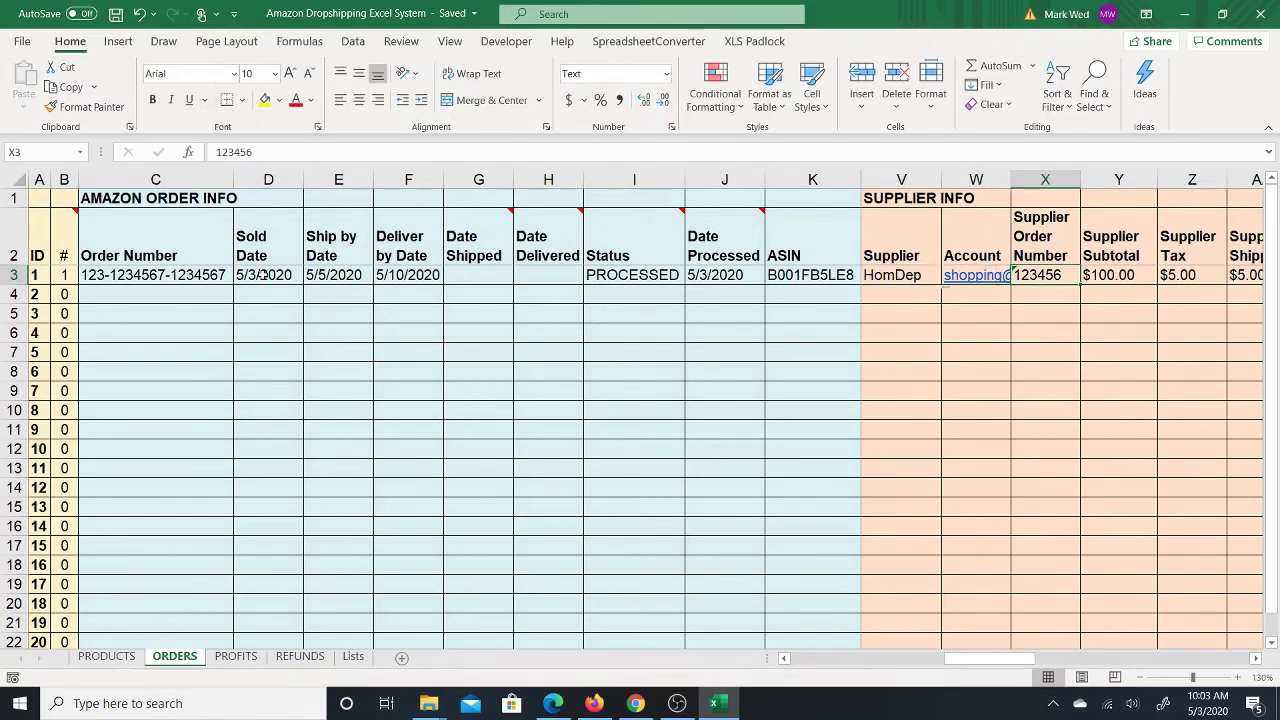
key(Left)
key(Left)
key(Right)
key(Left)
key(Left)
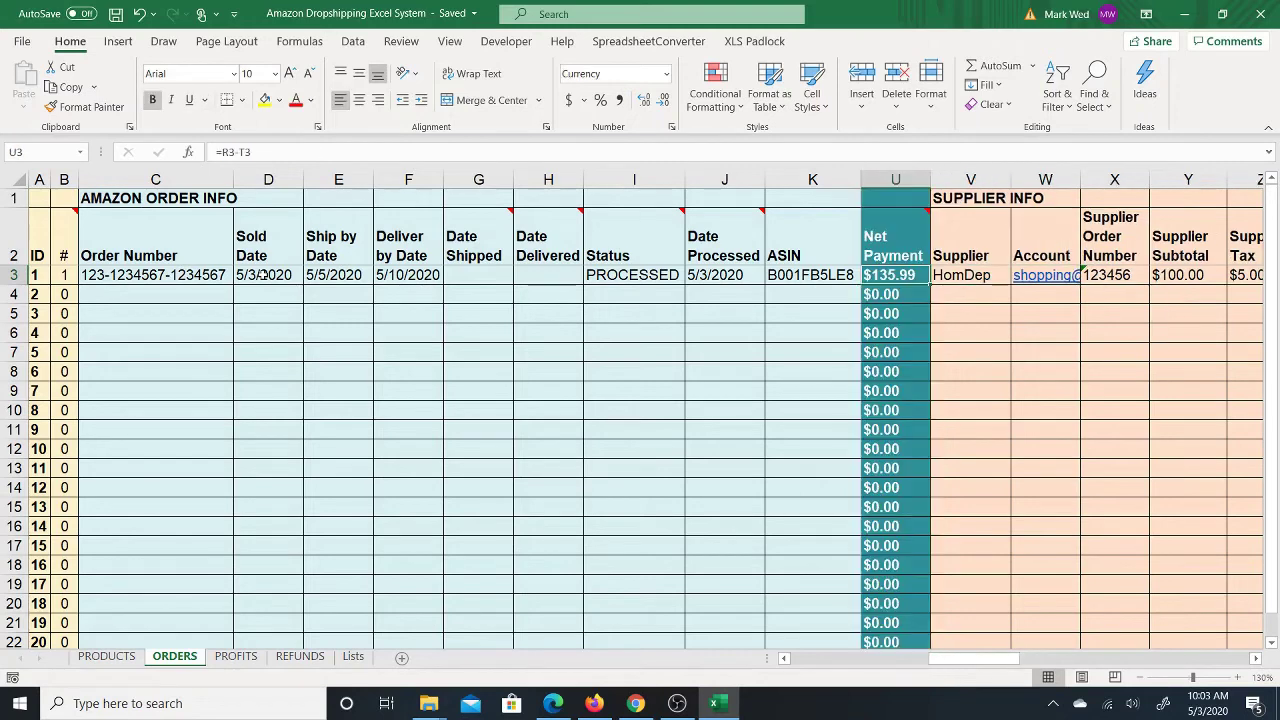
key(Left)
key(Left)
key(Left)
key(Left)
key(Left)
key(Left)
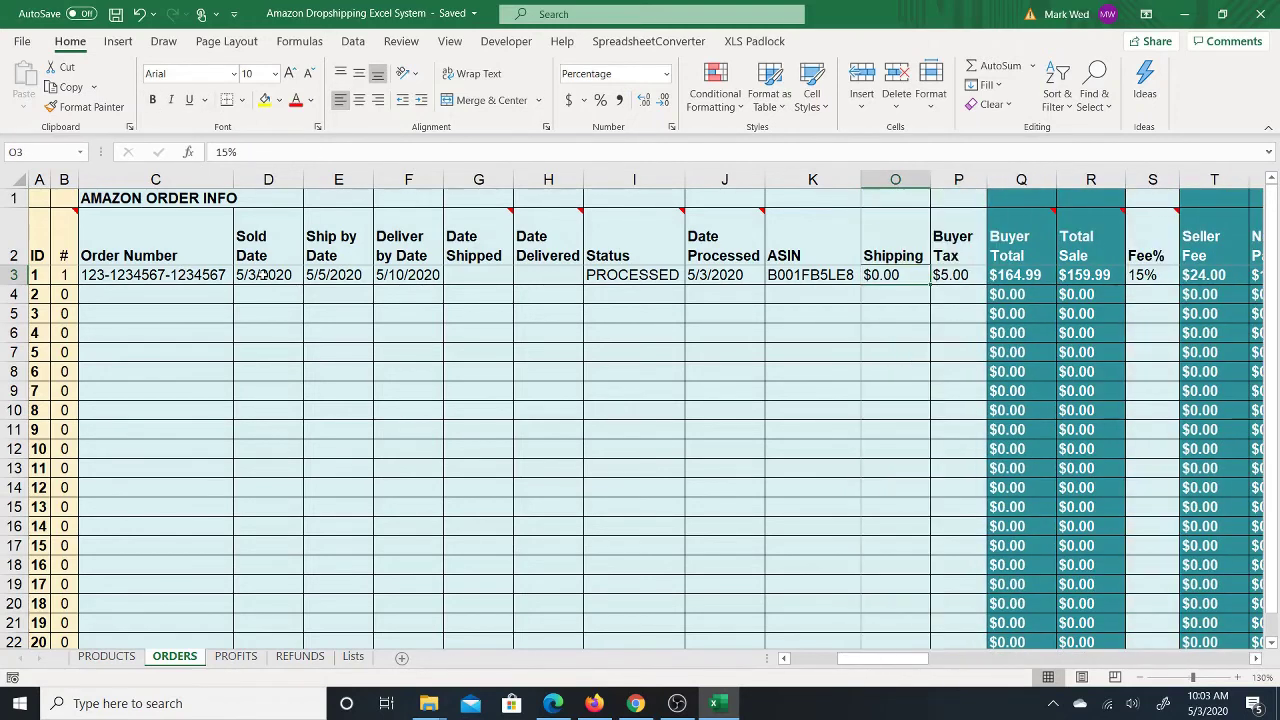
key(Left)
key(Left)
key(Left)
key(Left)
key(Left)
key(Left)
key(Left)
key(Left)
key(Left)
key(Left)
key(Left)
key(Left)
key(Left)
key(Left)
key(Right)
key(Right)
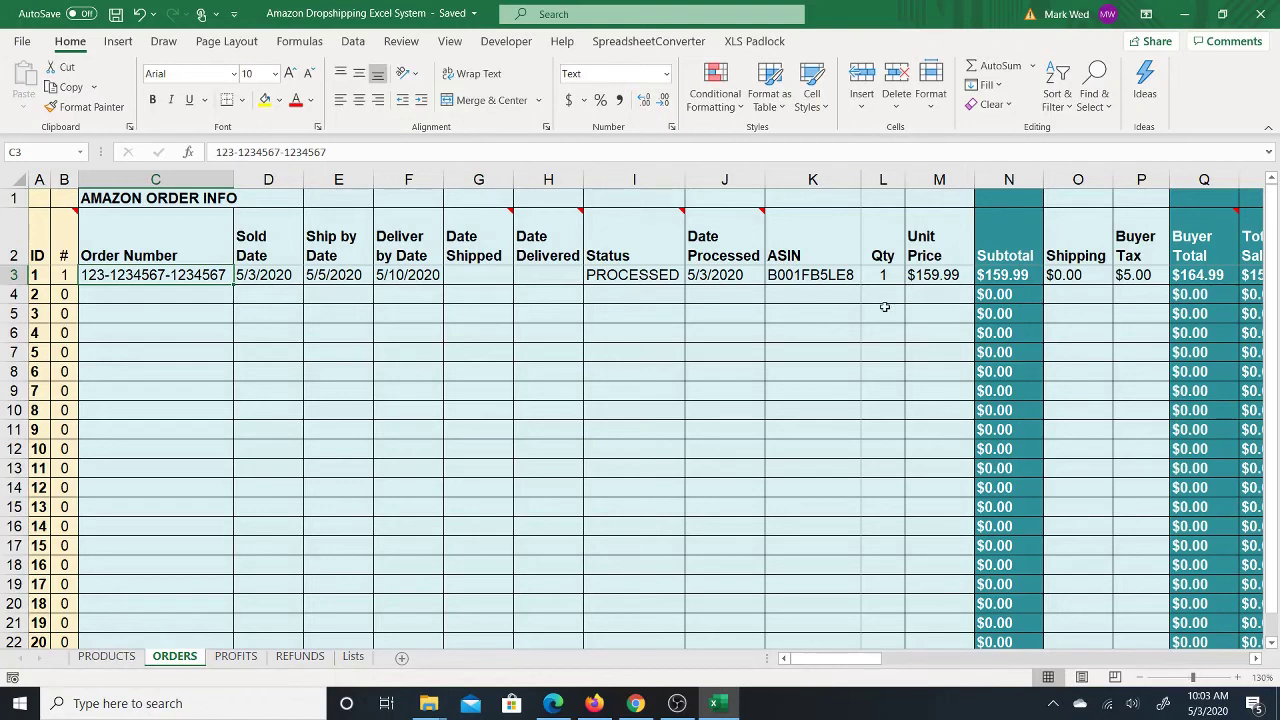
key(Right)
key(Right)
key(Right)
key(Right)
key(Right)
key(Right)
key(Right)
key(Right)
key(Right)
key(Right)
key(Right)
key(Right)
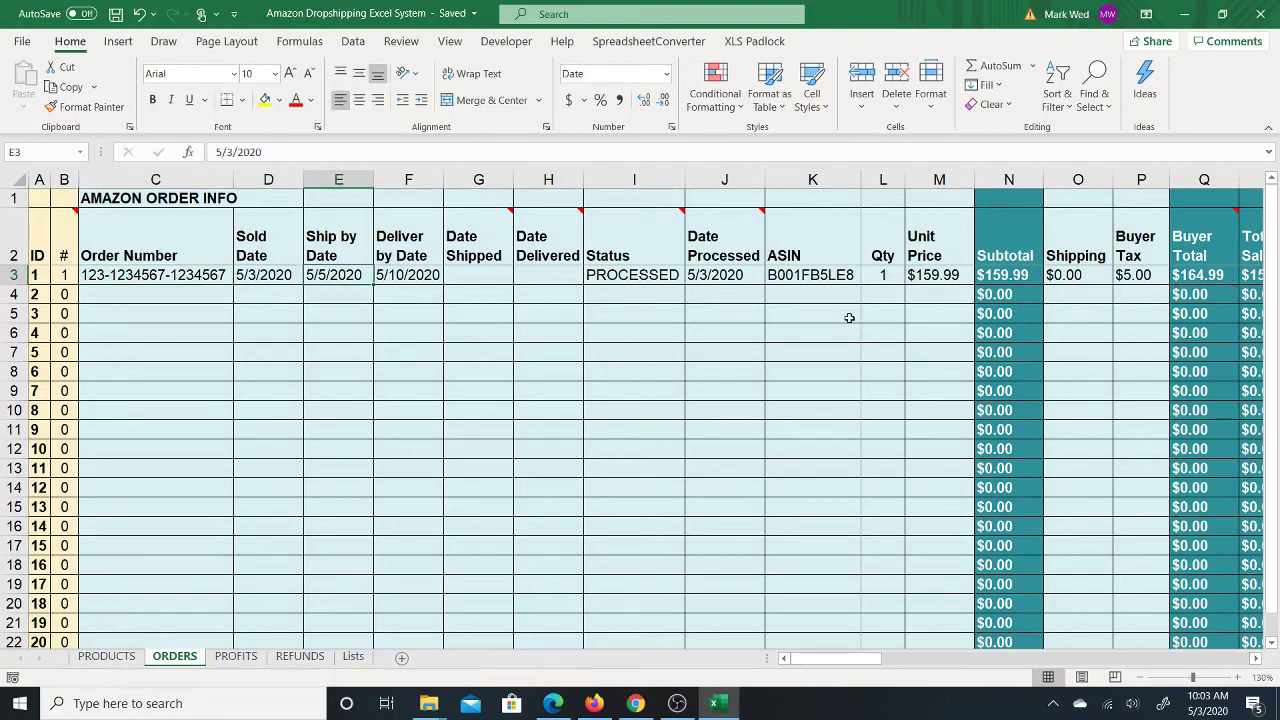
key(Right)
key(Right)
key(Right)
key(Right)
key(Right)
key(Right)
key(Right)
key(Right)
key(Right)
key(Right)
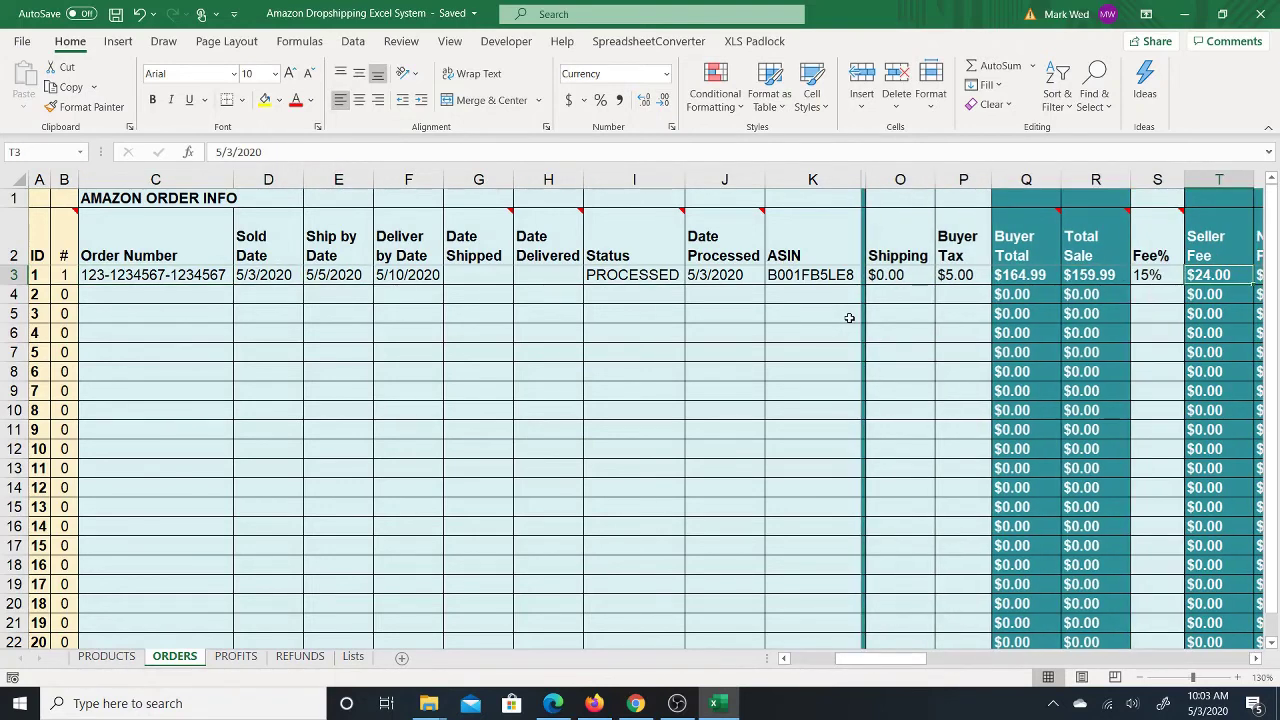
key(Right)
key(Right)
key(Right)
key(Right)
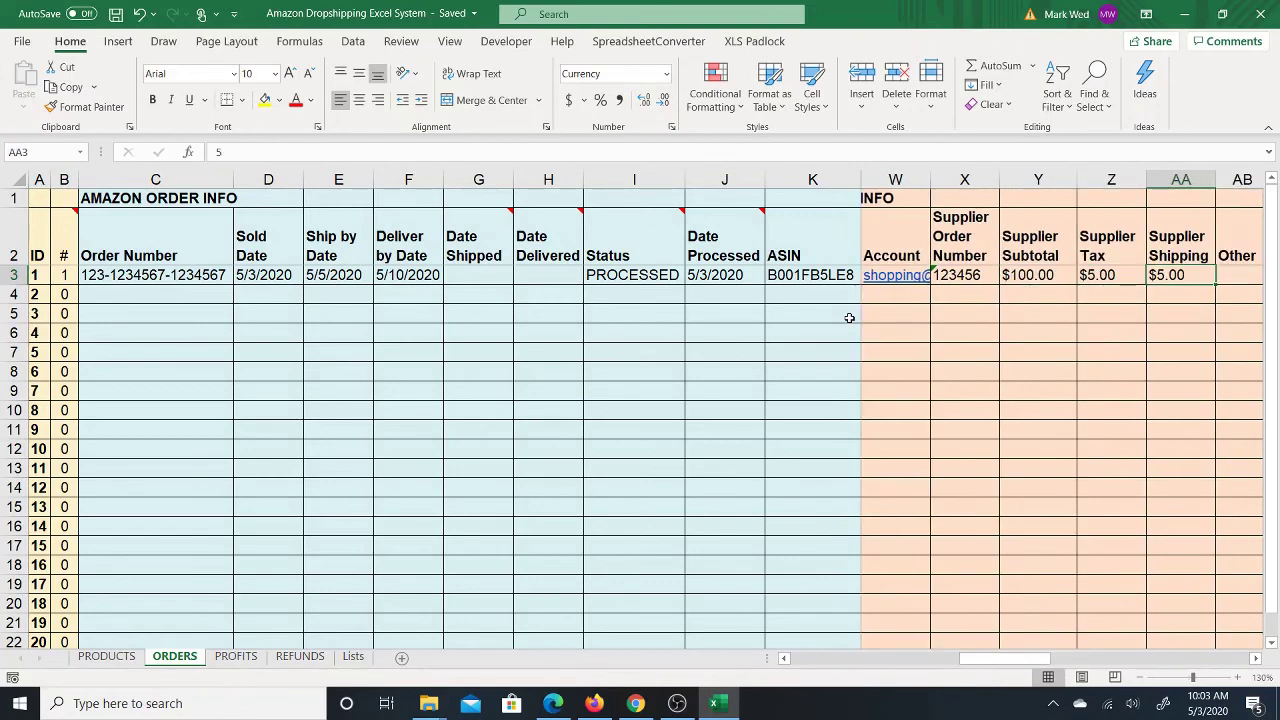
key(Right)
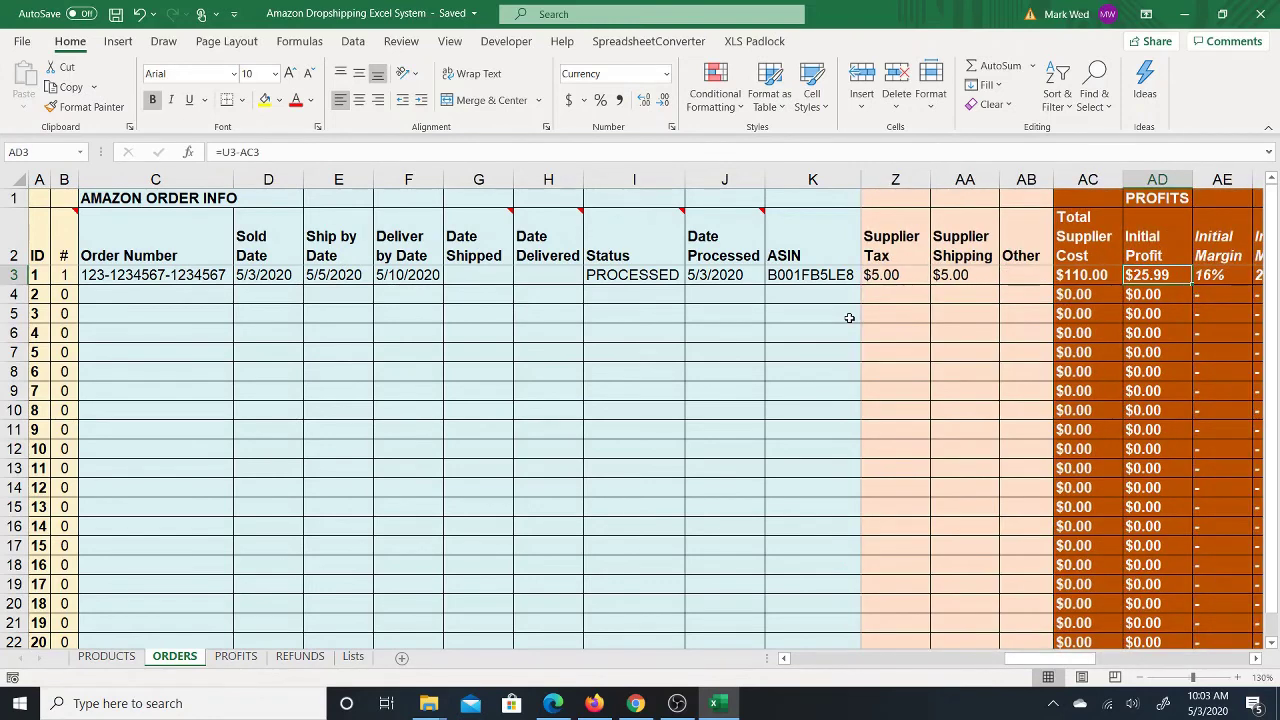
key(Left)
key(Left)
key(Left)
key(Left)
key(Left)
key(Left)
key(Left)
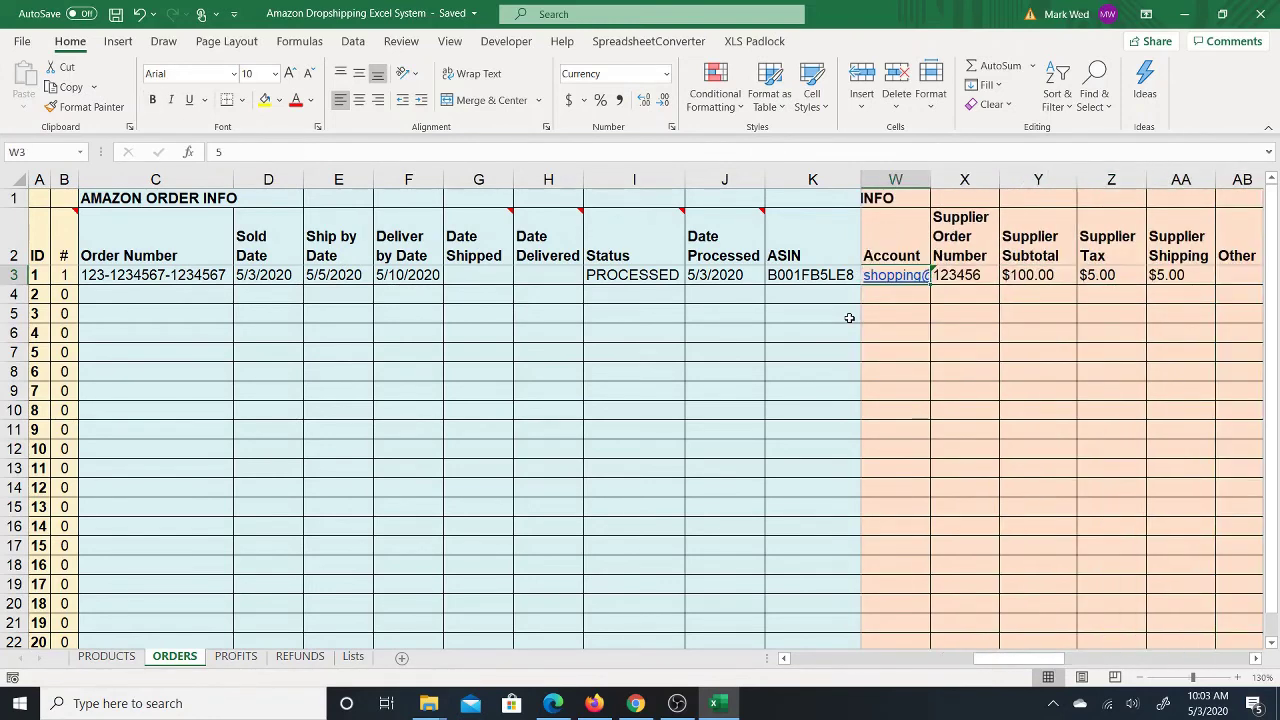
key(Left)
key(Left)
key(Left)
key(Left)
key(Left)
key(Left)
key(Left)
key(Left)
key(Left)
key(Left)
key(Left)
key(Left)
key(Left)
key(Left)
key(Left)
key(Left)
key(Left)
key(Left)
key(Left)
key(Left)
key(Left)
key(Left)
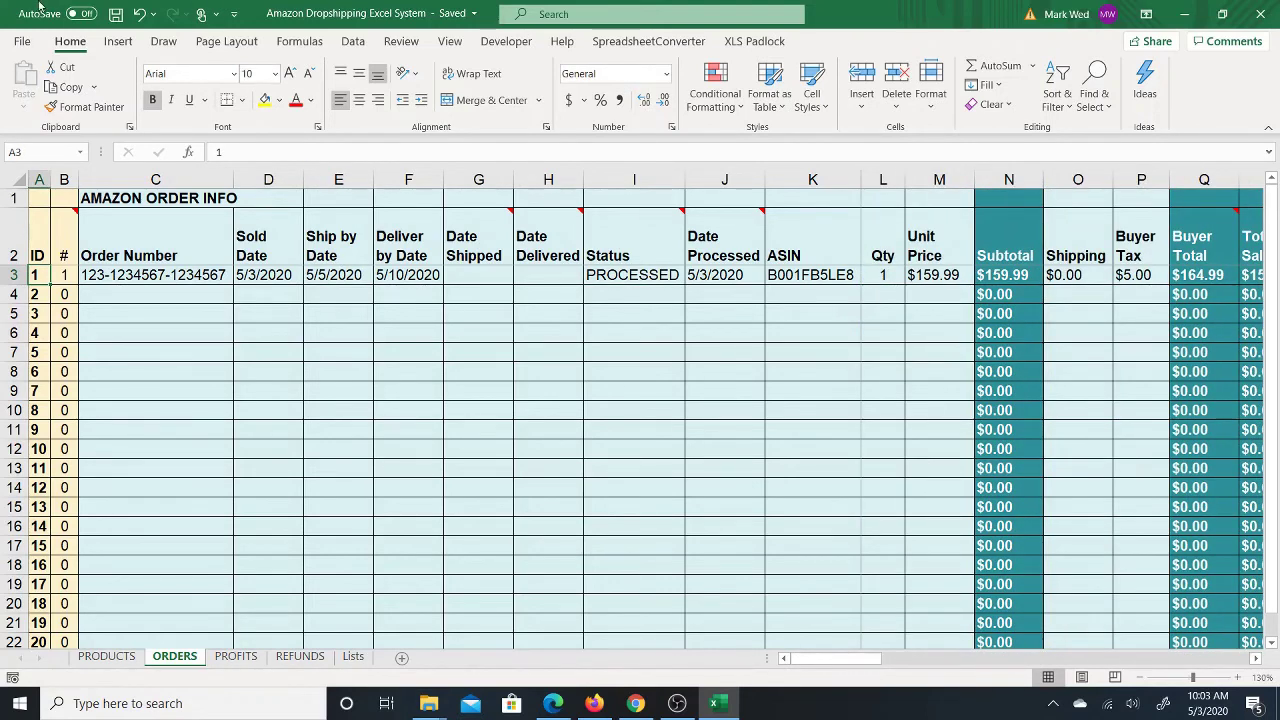
click(64, 274)
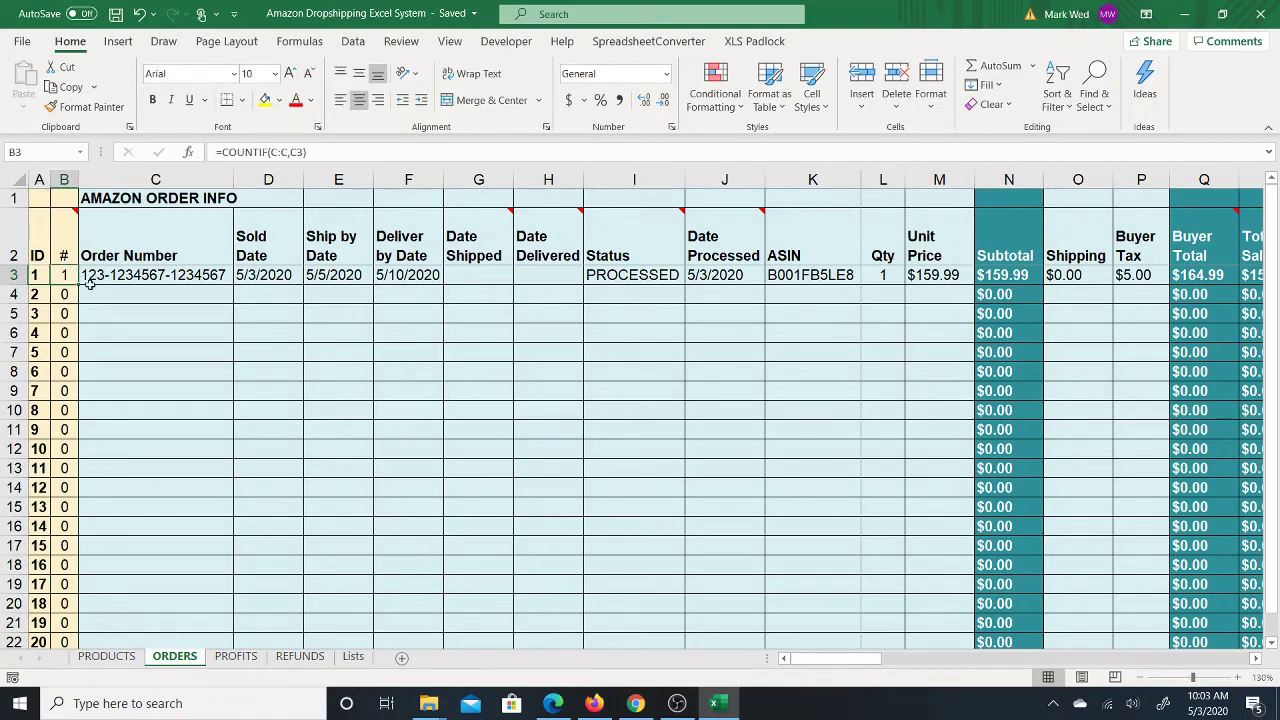
click(122, 277)
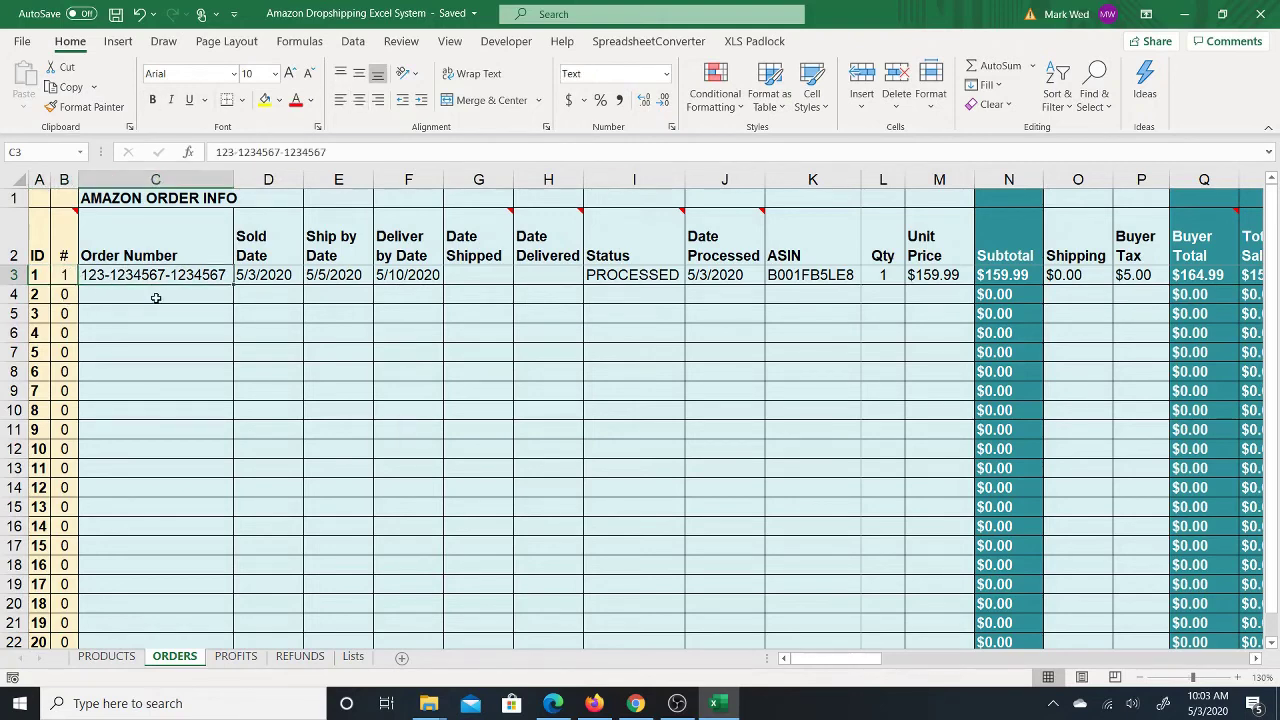
click(150, 294)
click(162, 275)
click(166, 296)
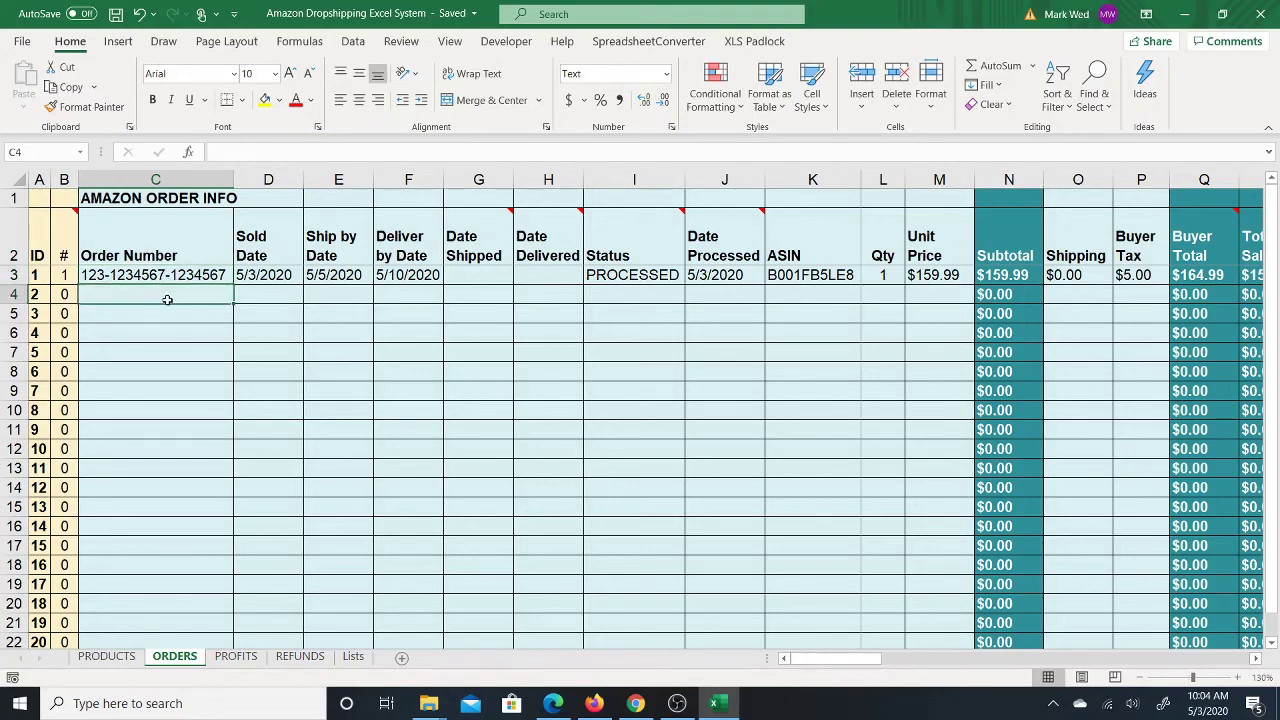
click(168, 273)
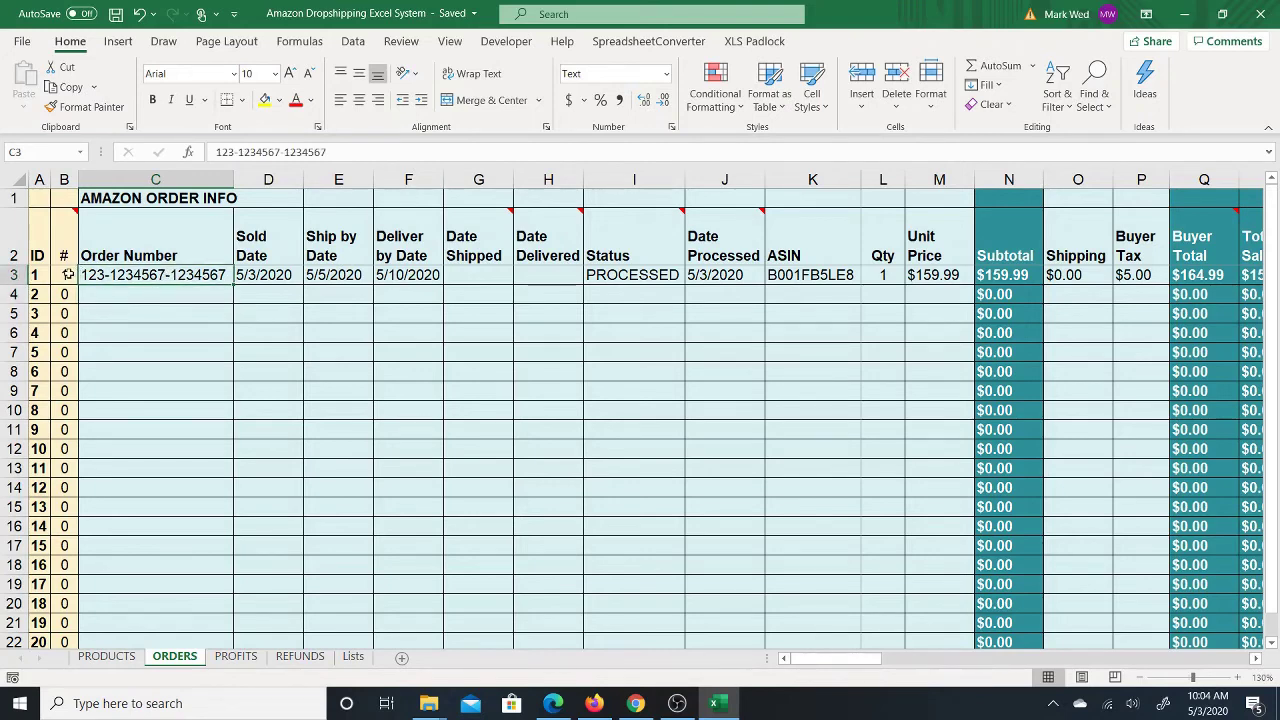
right_click(138, 277)
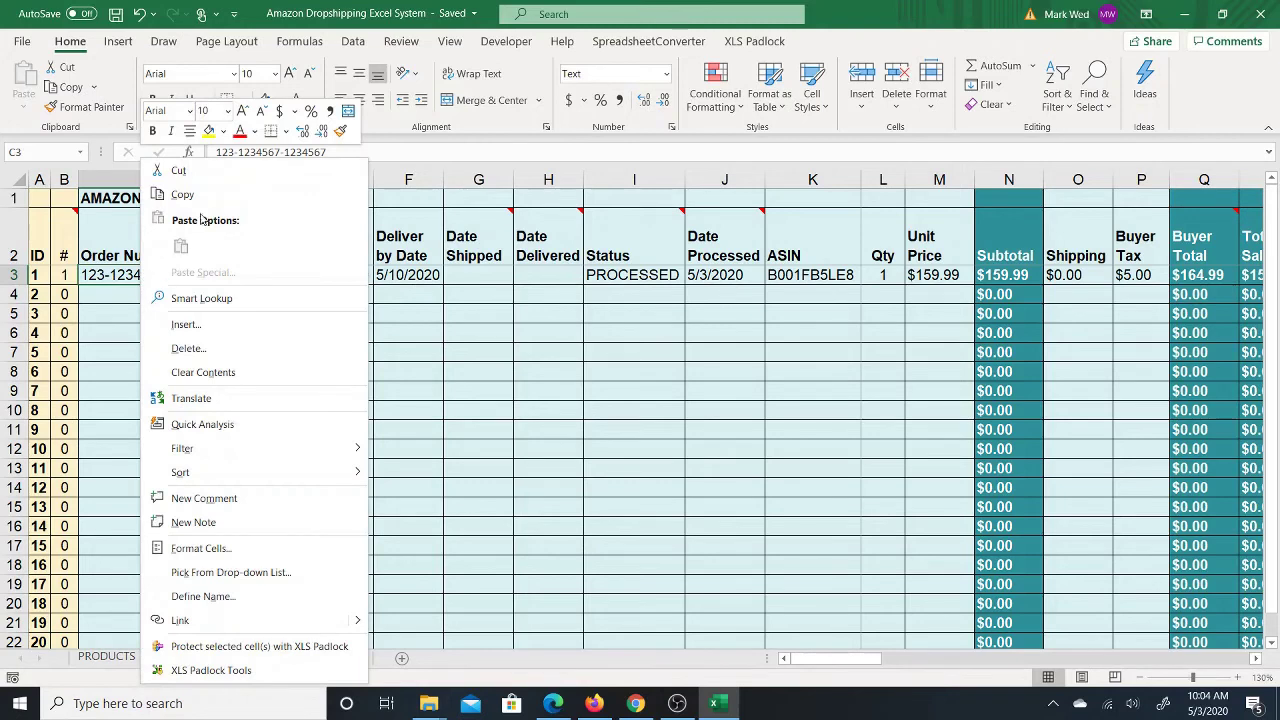
click(175, 195)
click(158, 415)
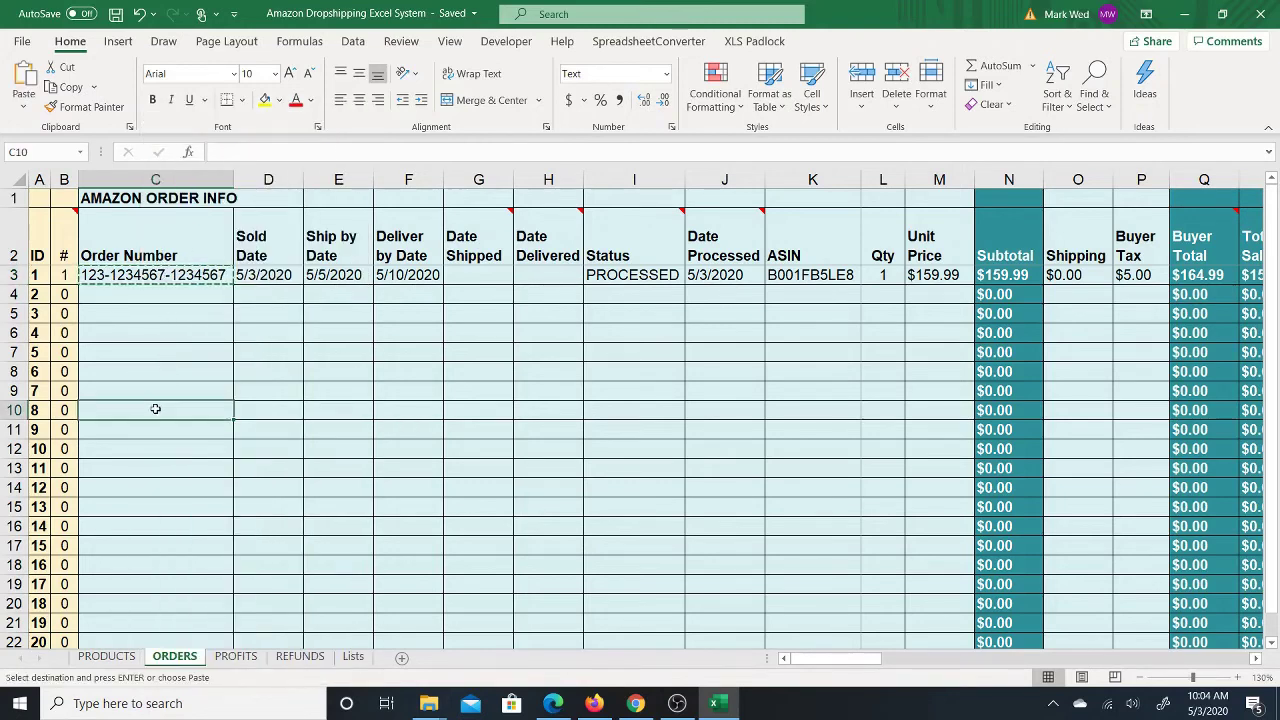
right_click(158, 415)
click(198, 272)
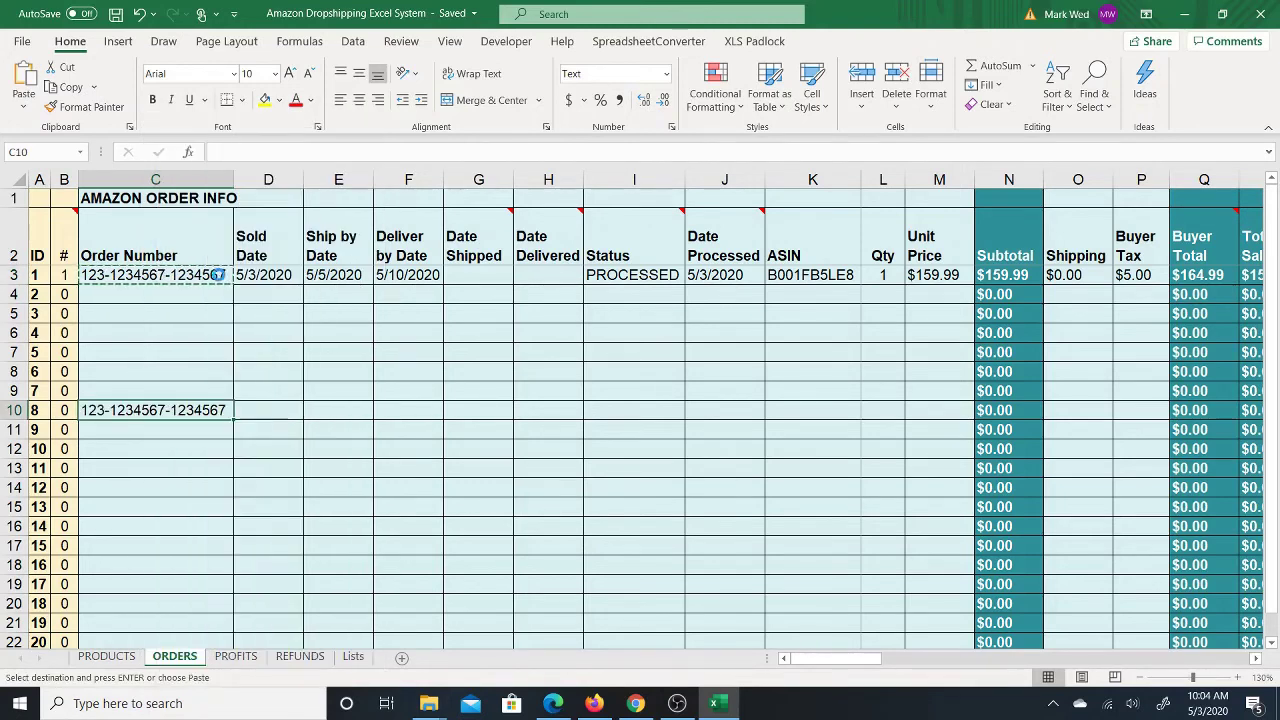
click(63, 414)
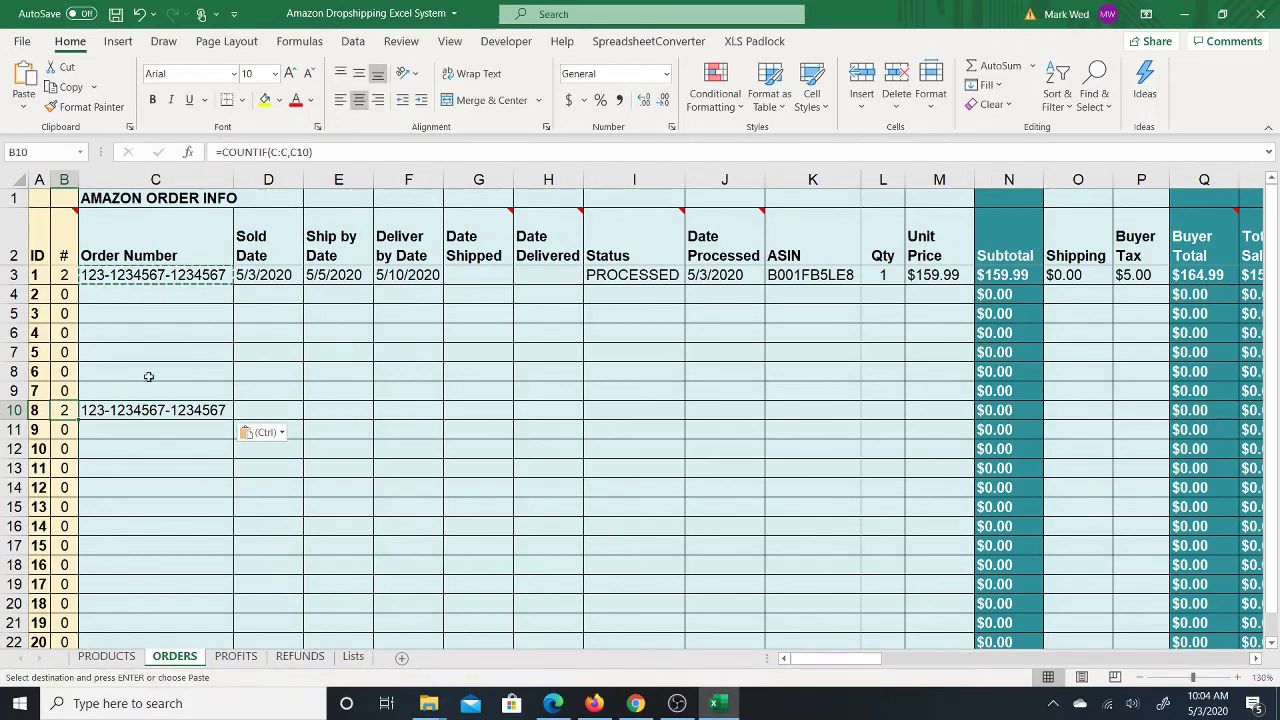
click(155, 408)
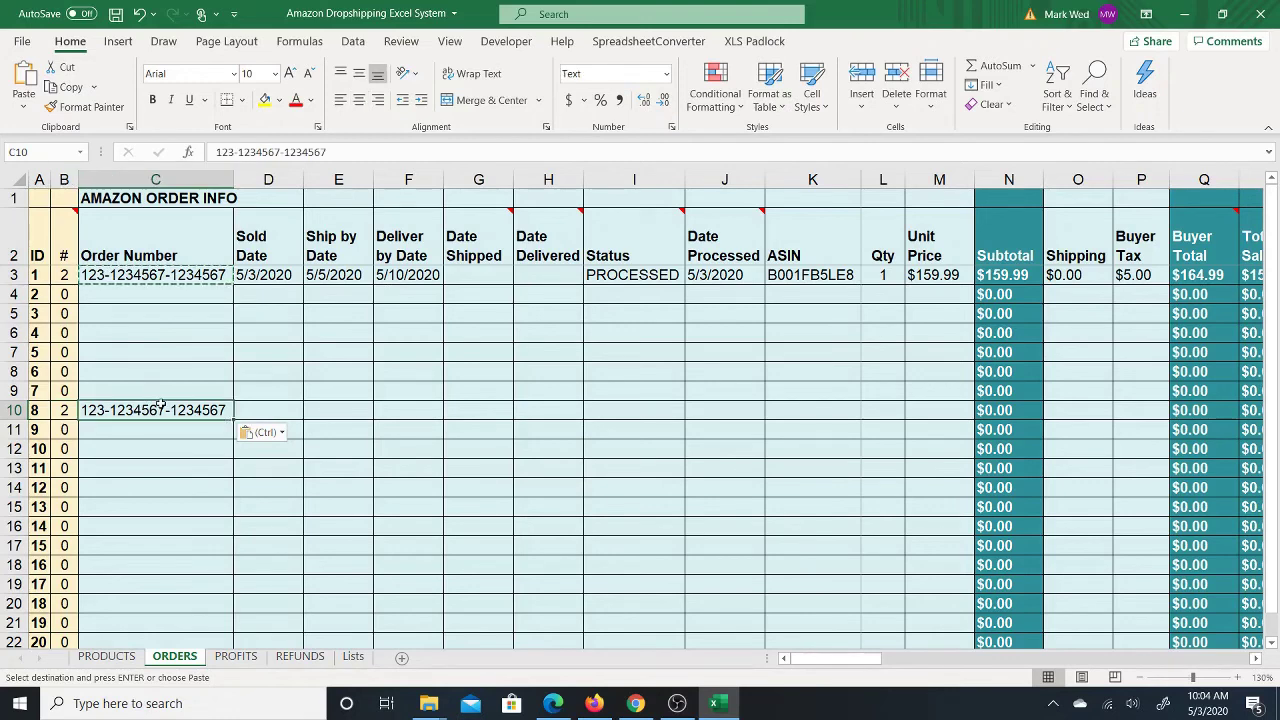
key(Delete)
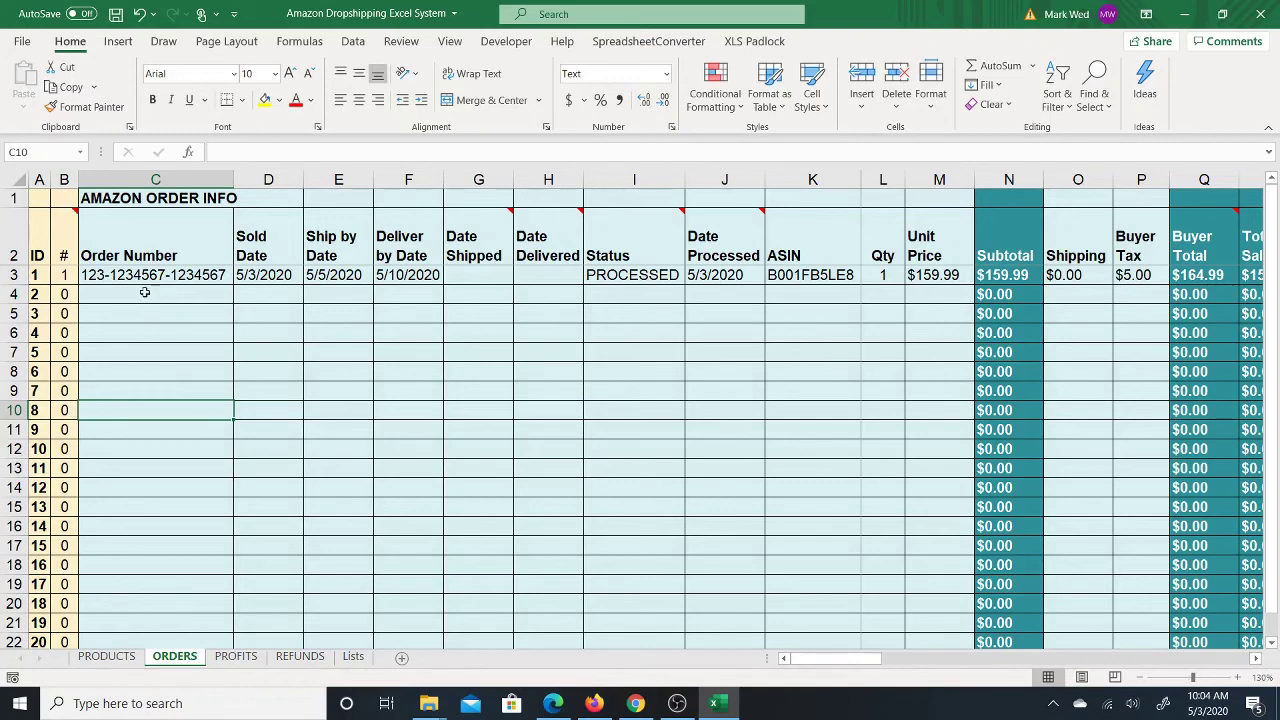
click(152, 276)
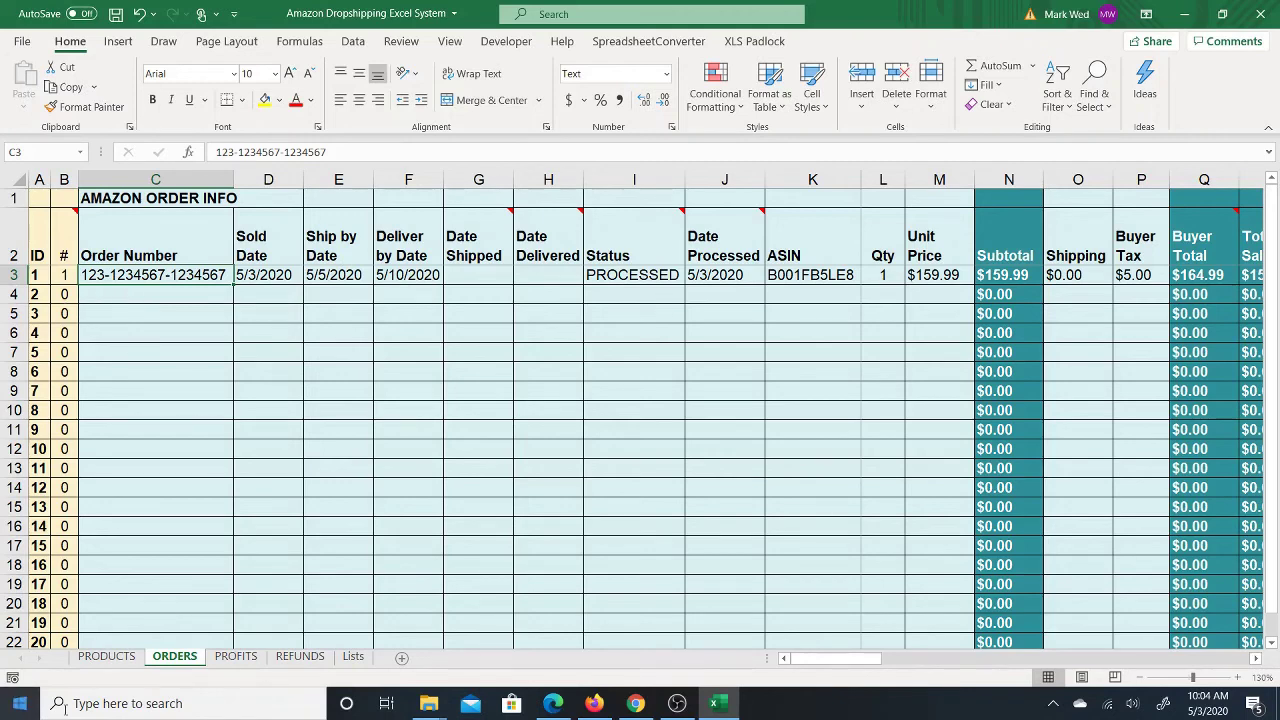
click(63, 258)
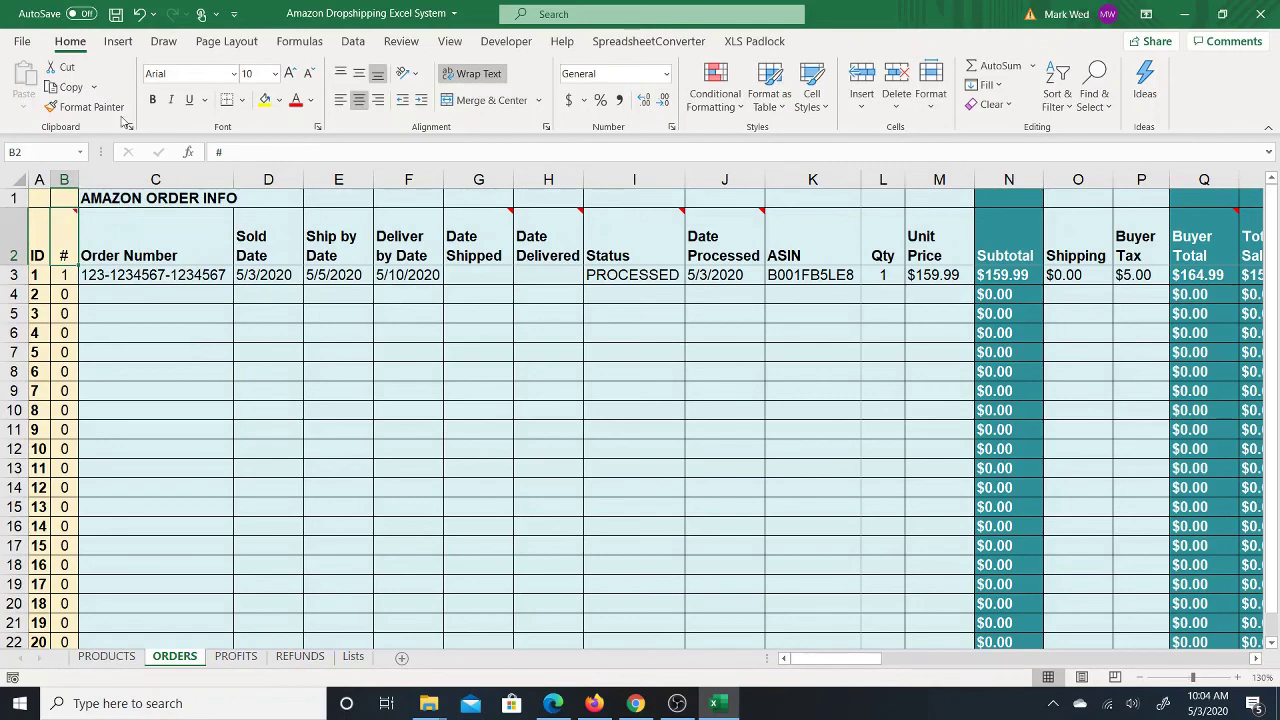
click(143, 299)
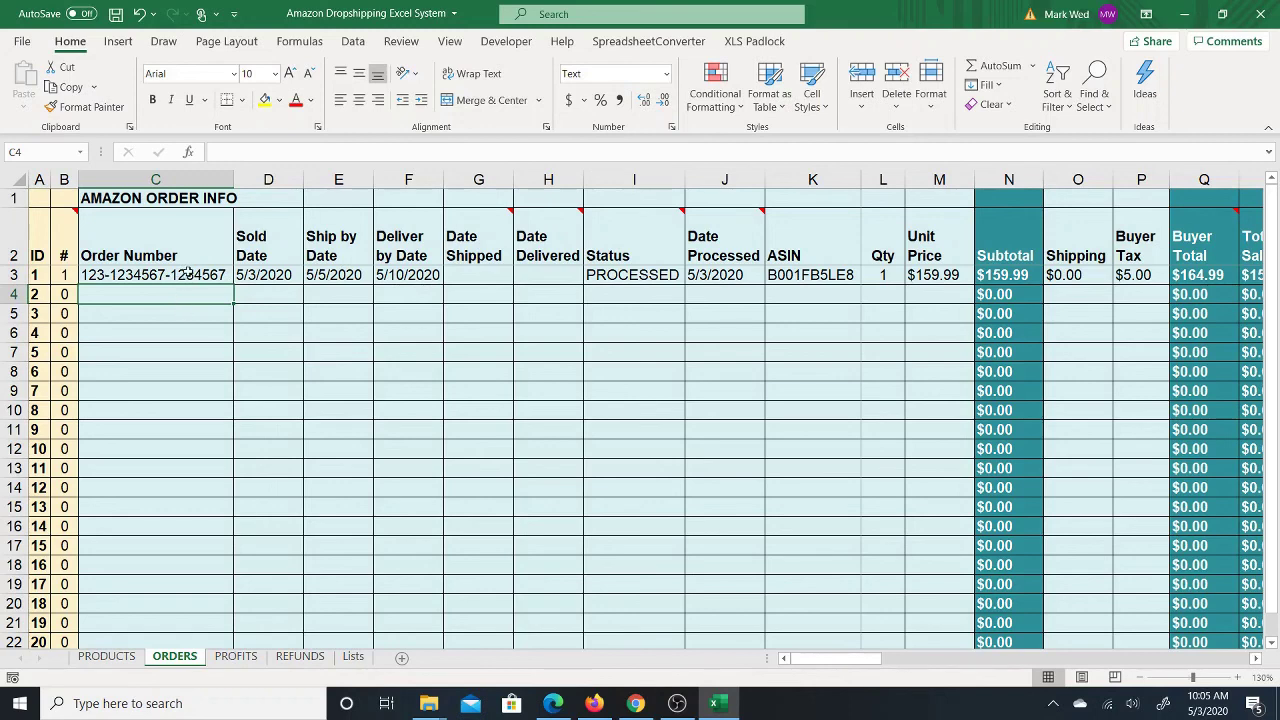
click(191, 274)
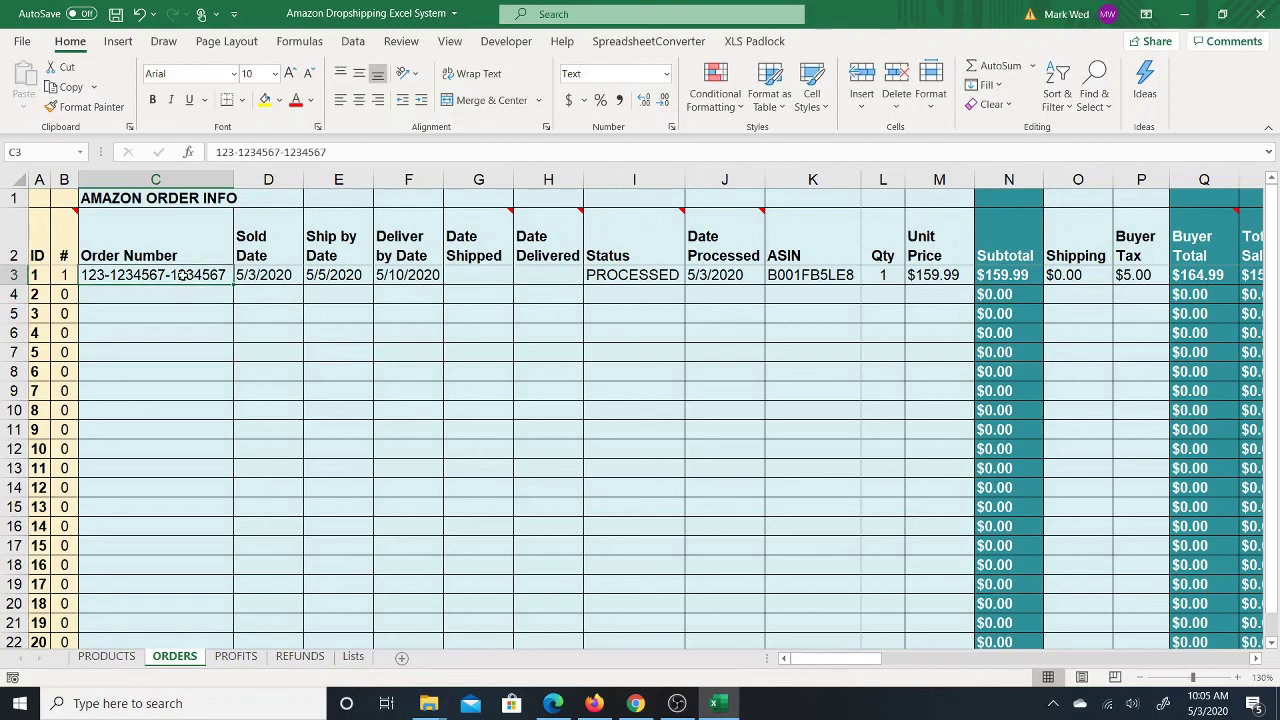